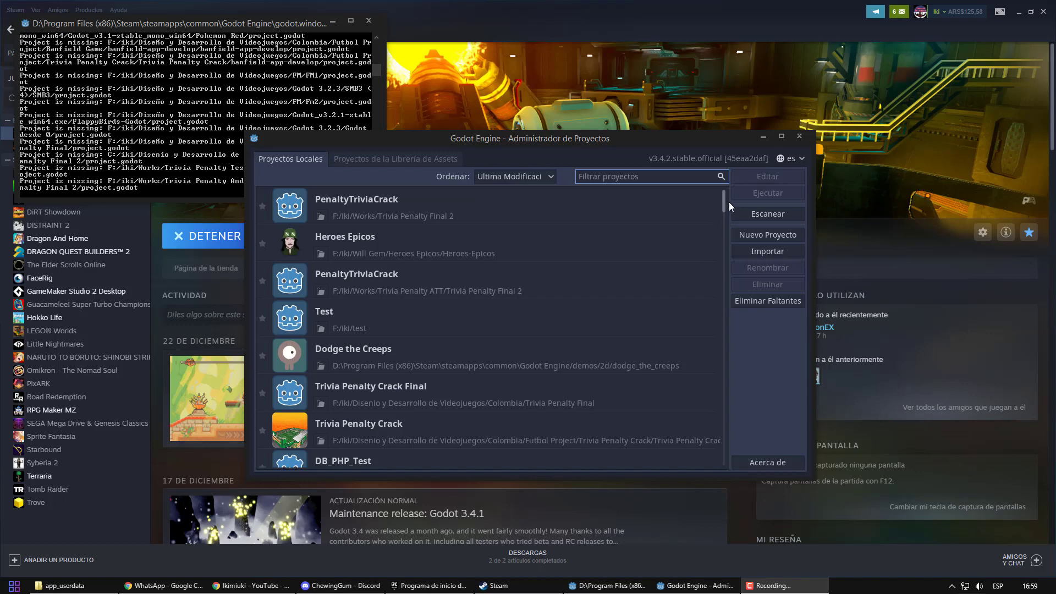
# Step: Start a new Godot project using the OpenGL ES 2.0 renderer
pyautogui.scroll(-5, 723, 207)
pyautogui.scroll(6, 727, 187)
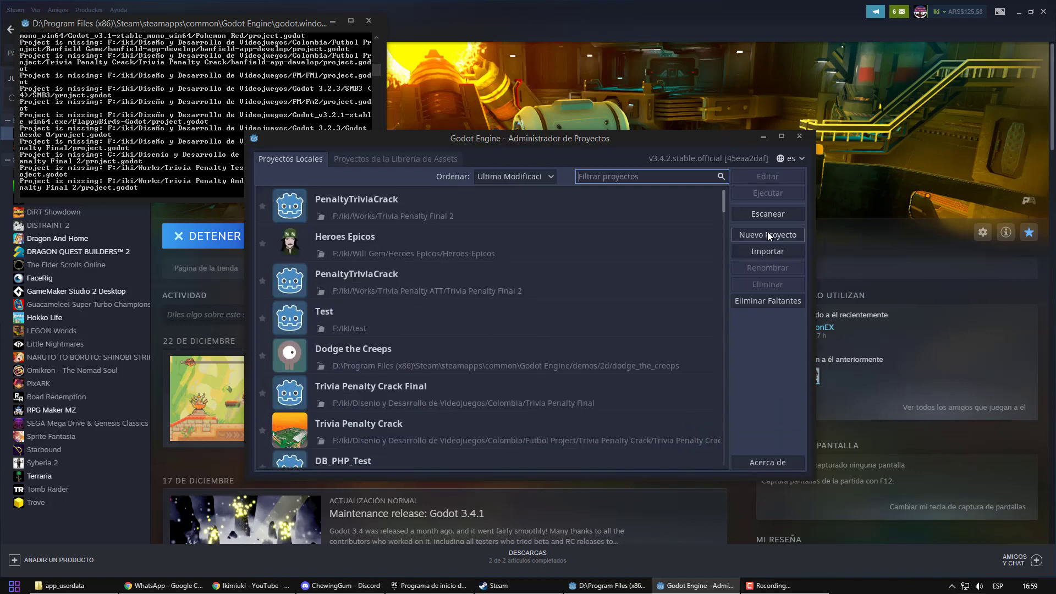
pyautogui.click(768, 234)
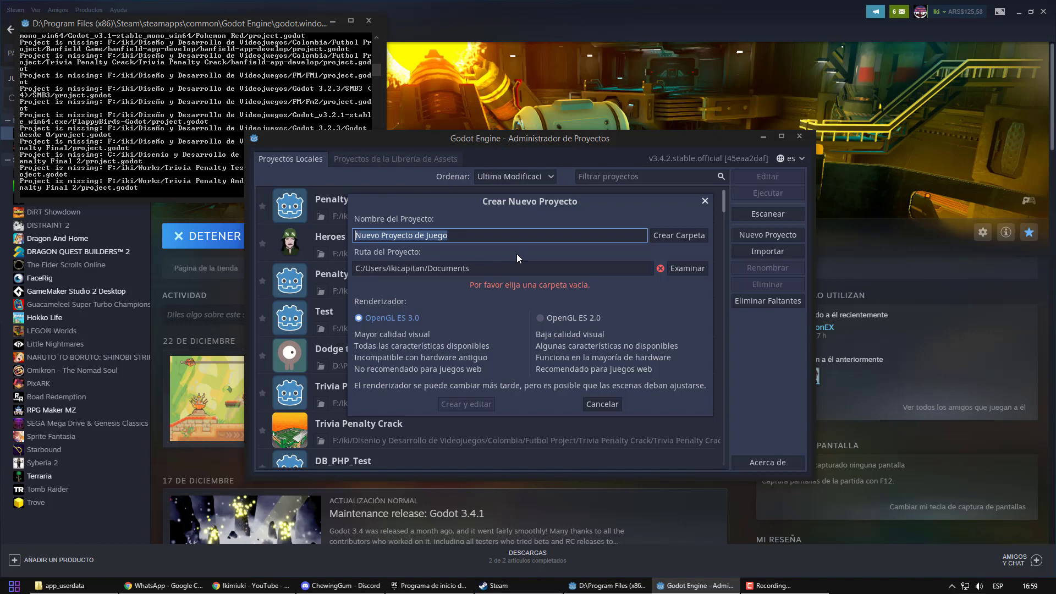
pyautogui.click(551, 324)
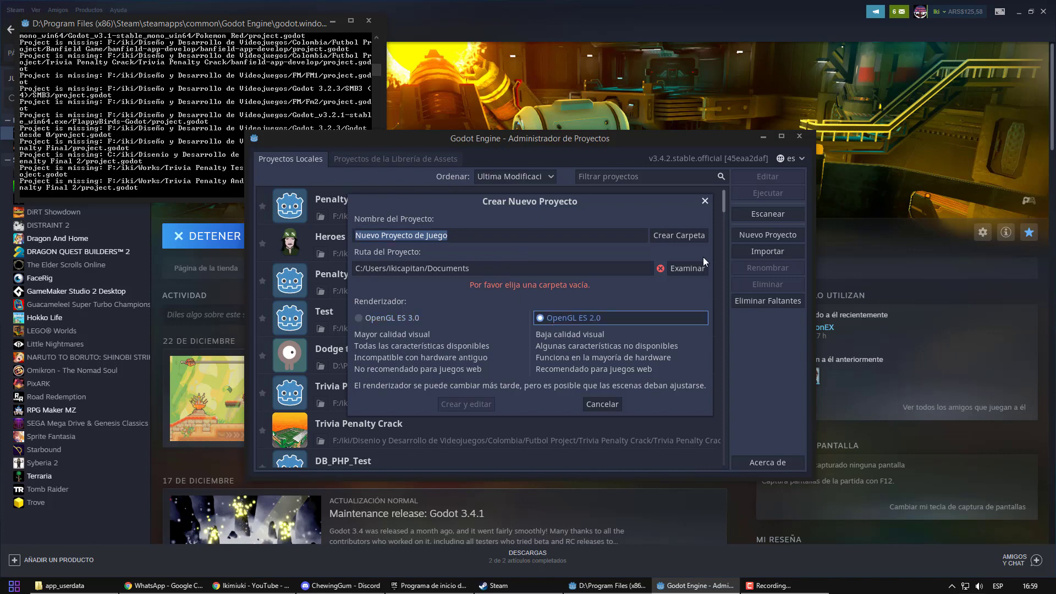
# Step: Browse to the Godot 3.2.3 folder on drive F: for the project location
pyautogui.click(688, 268)
pyautogui.click(380, 200)
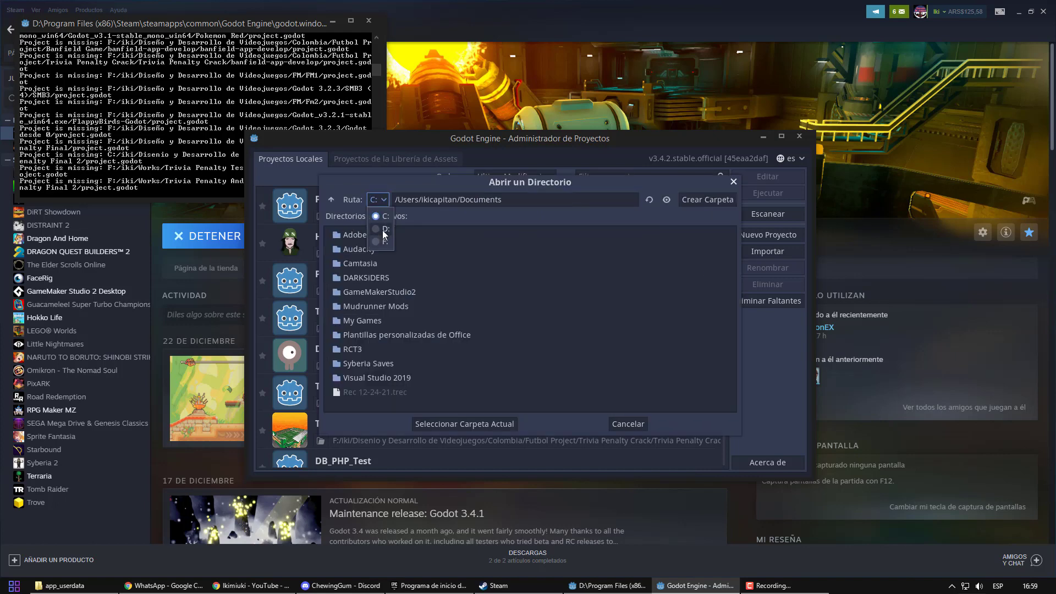
pyautogui.click(381, 245)
pyautogui.click(379, 200)
pyautogui.click(380, 249)
pyautogui.scroll(-3, 395, 319)
pyautogui.doubleClick(382, 308)
# Step: Create an 'Admob Test' folder there, use it as the project path, and create the project
pyautogui.click(695, 204)
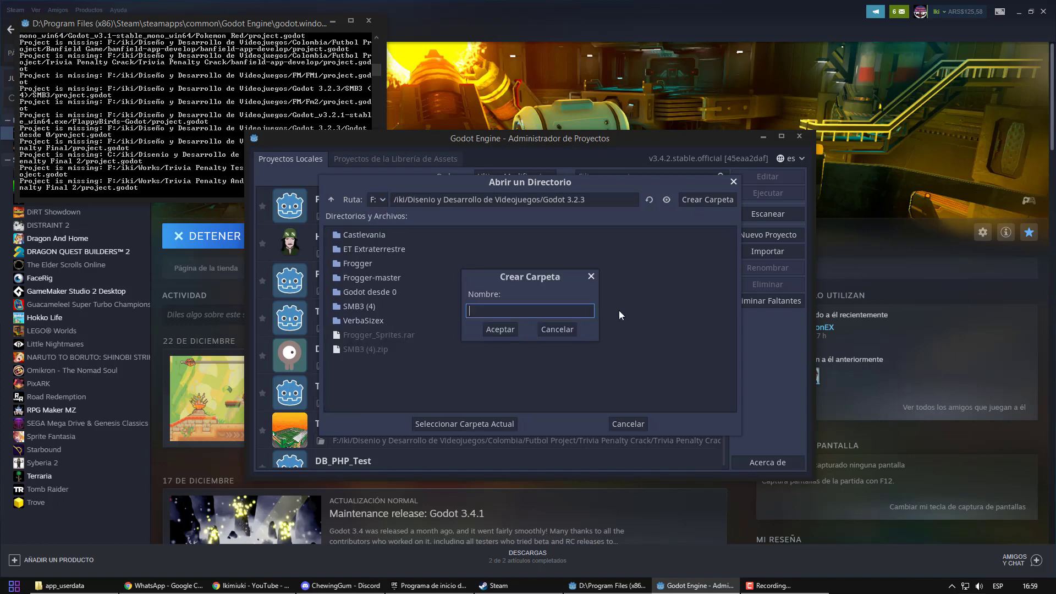
pyautogui.write('Admob Test')
pyautogui.press('Return')
pyautogui.click(464, 424)
pyautogui.press('Return')
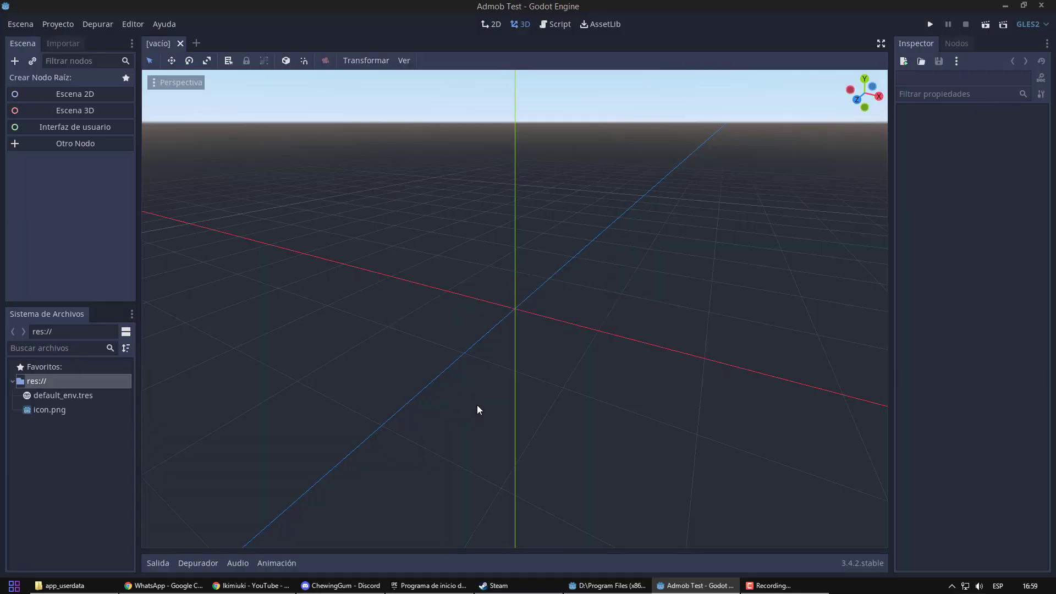
# Step: Create a 2D scene root node and rename it 'main'
pyautogui.click(103, 94)
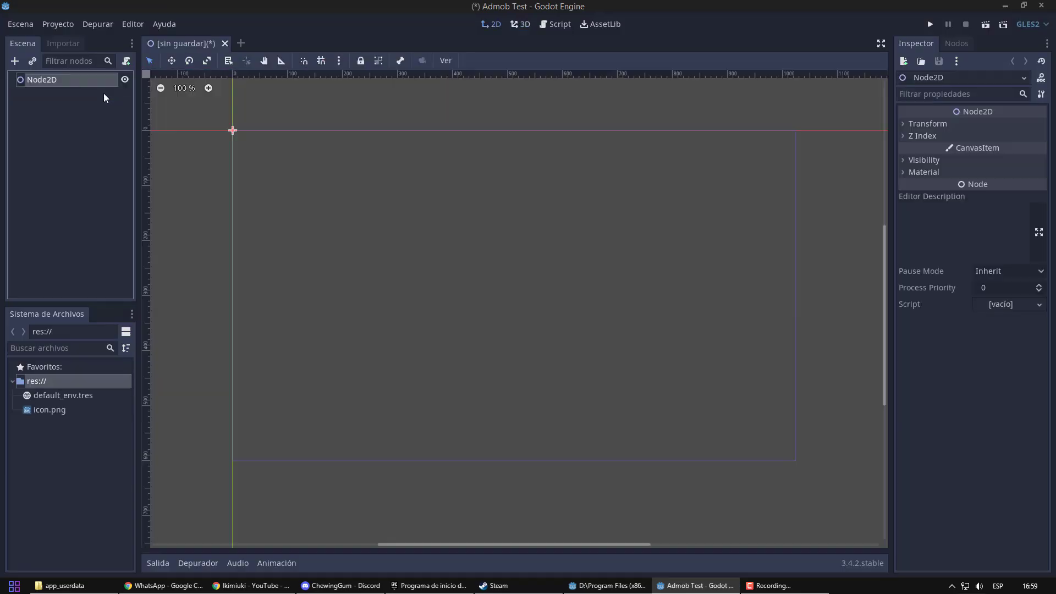
pyautogui.doubleClick(87, 80)
pyautogui.write('main')
pyautogui.press('Return')
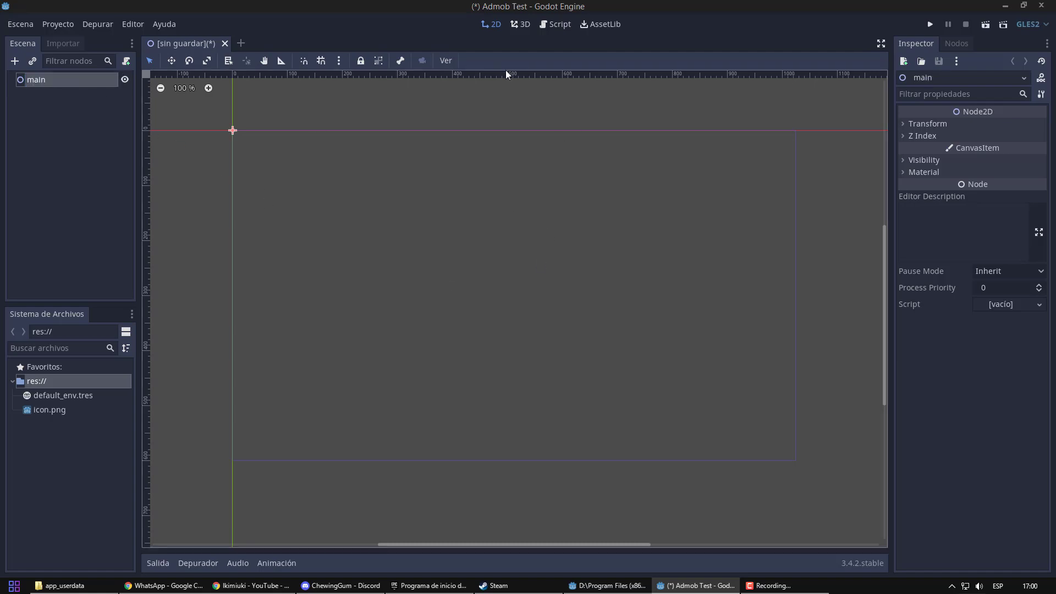
# Step: Add a Button child under main, enlarged and centred on the canvas
pyautogui.rightClick(99, 78)
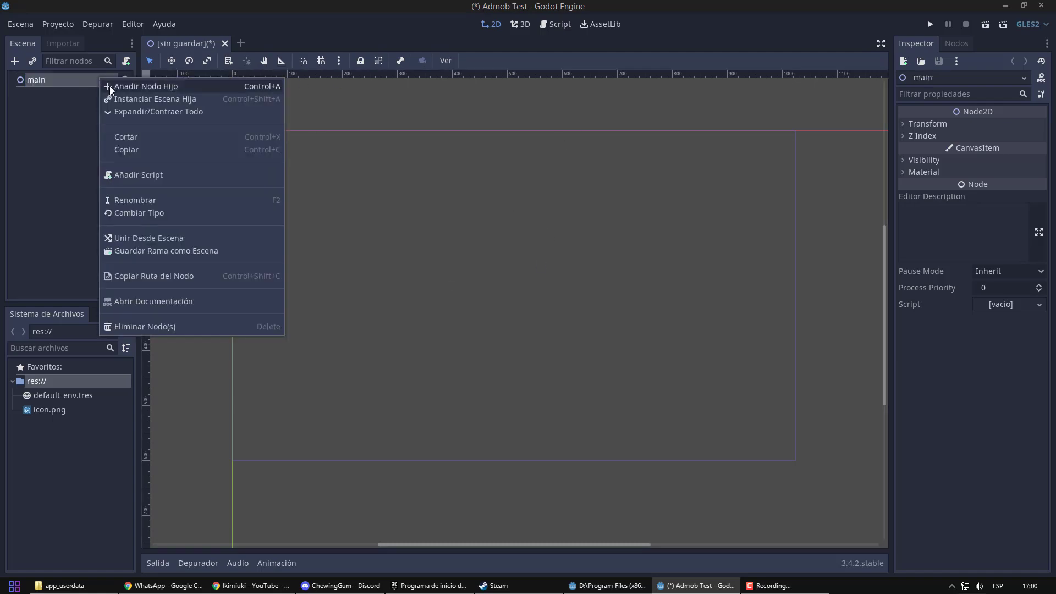
pyautogui.click(129, 84)
pyautogui.write('butt')
pyautogui.press('Up')
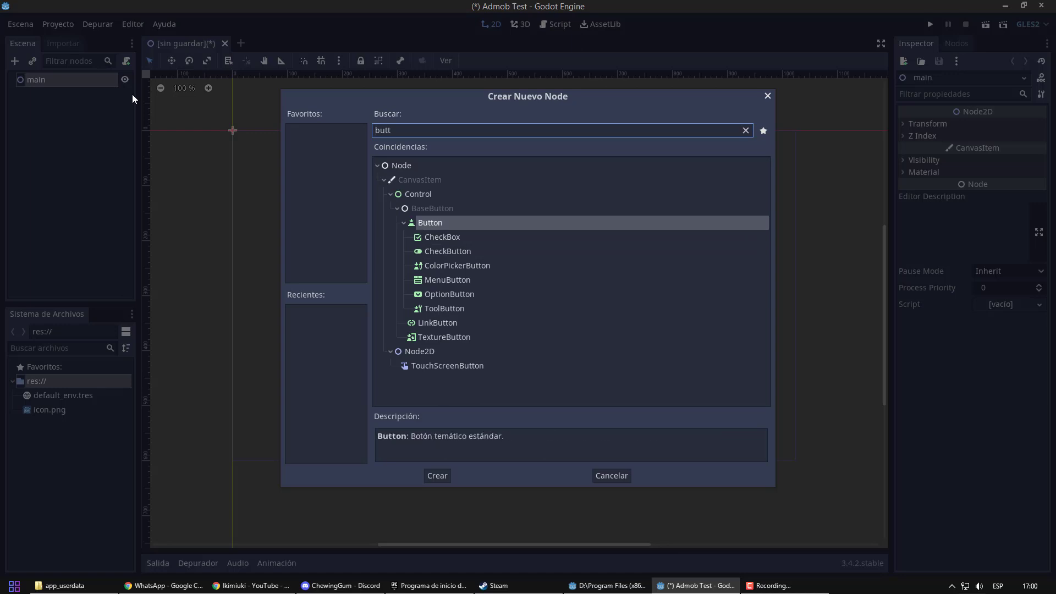
pyautogui.press('Return')
pyautogui.moveTo(243, 145); pyautogui.dragTo(599, 307)
pyautogui.click(1002, 124)
# Step: Label the button 'SHOW INTERSTITIAL' and search the asset library for 'admob'
pyautogui.write('SHOW INTERSTITIAL')
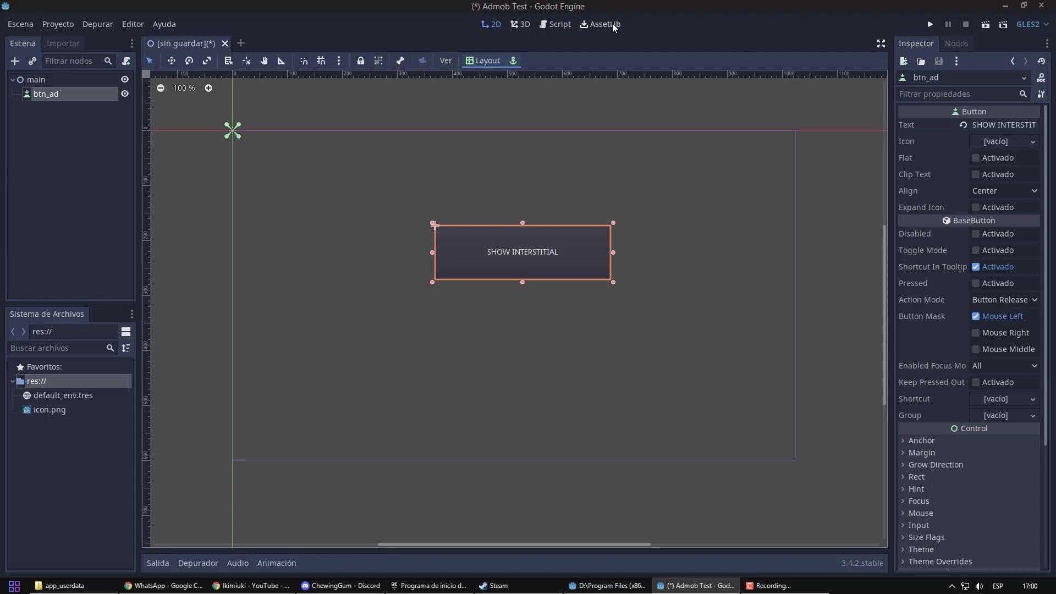
pyautogui.click(610, 24)
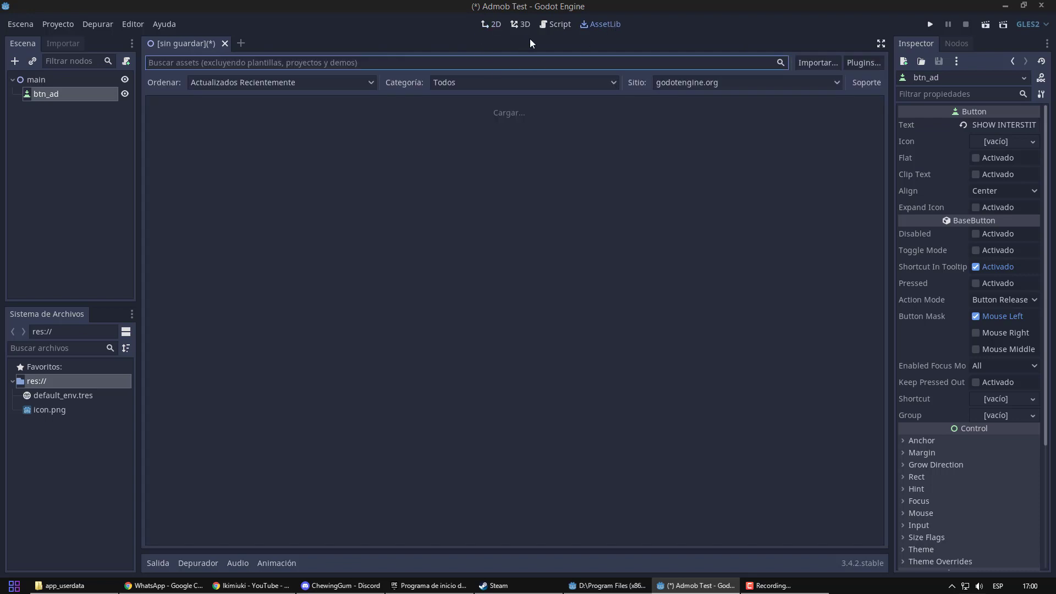
pyautogui.write('admob')
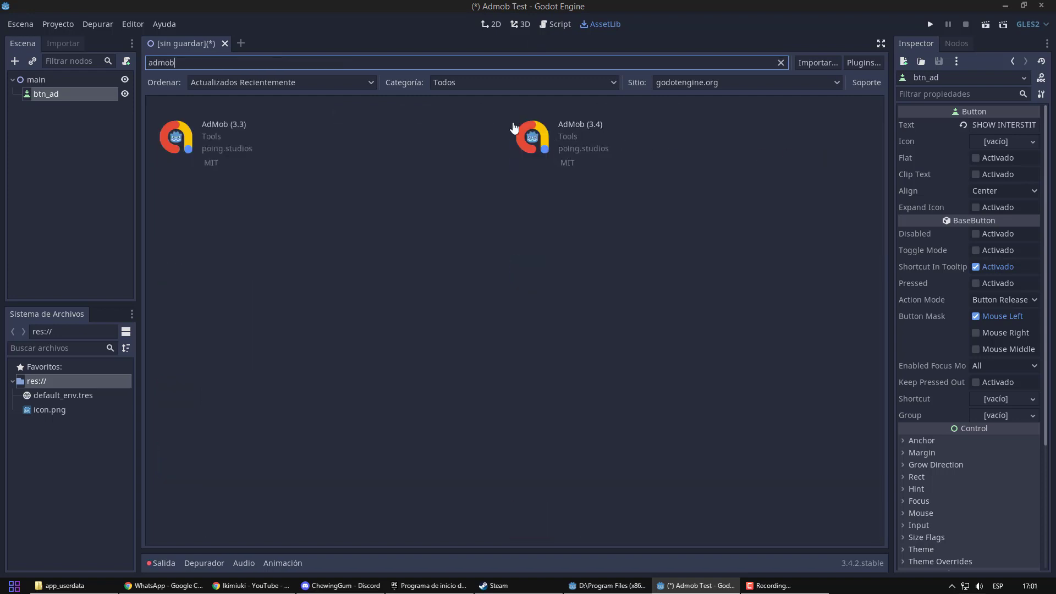
# Step: Download and install the AdMob (3.4) asset into the project
pyautogui.click(583, 126)
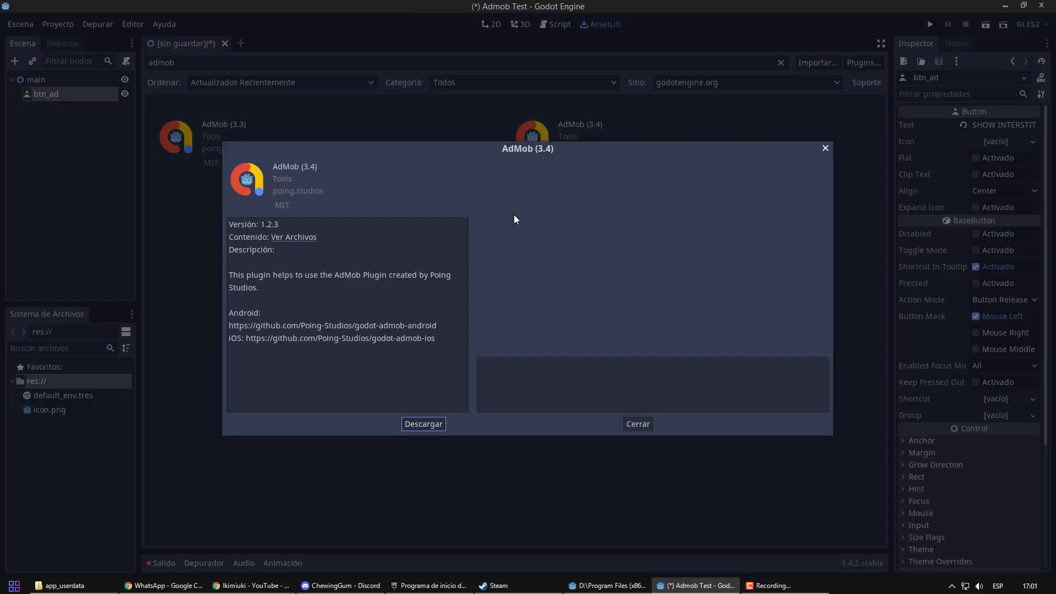
pyautogui.click(434, 424)
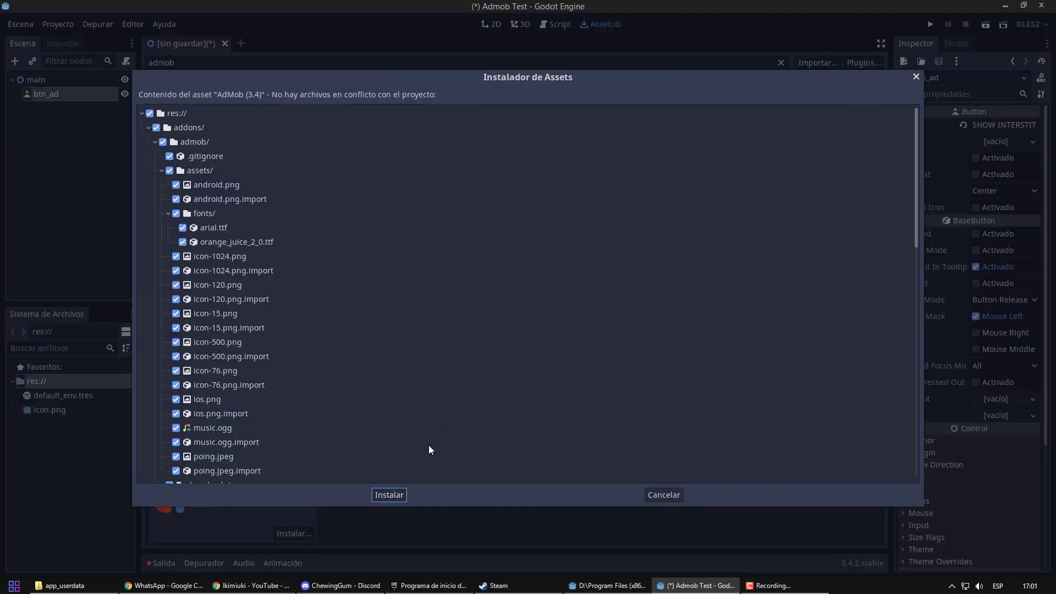
pyautogui.click(401, 495)
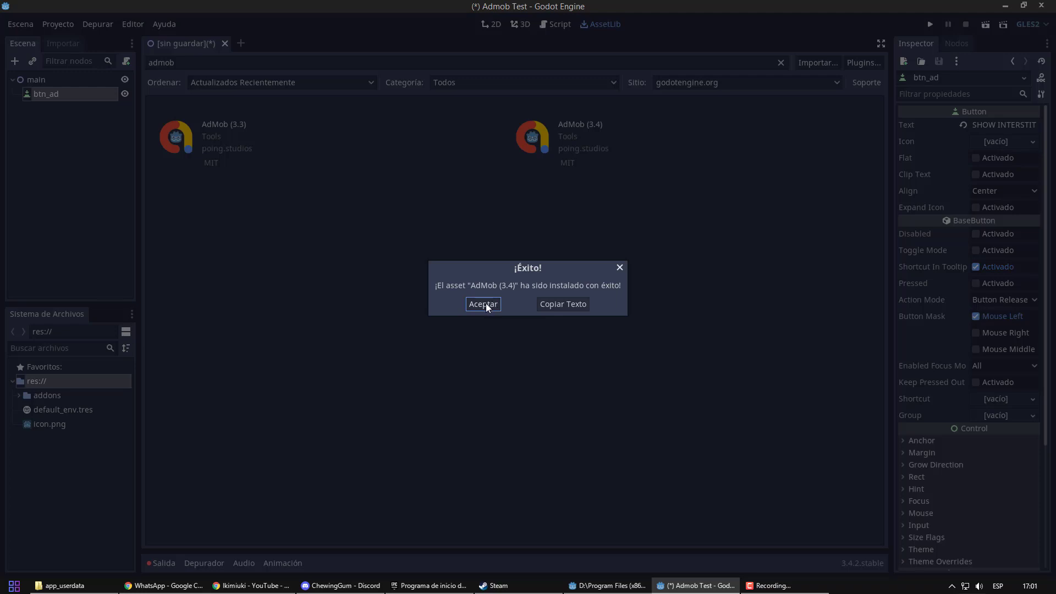
pyautogui.click(485, 305)
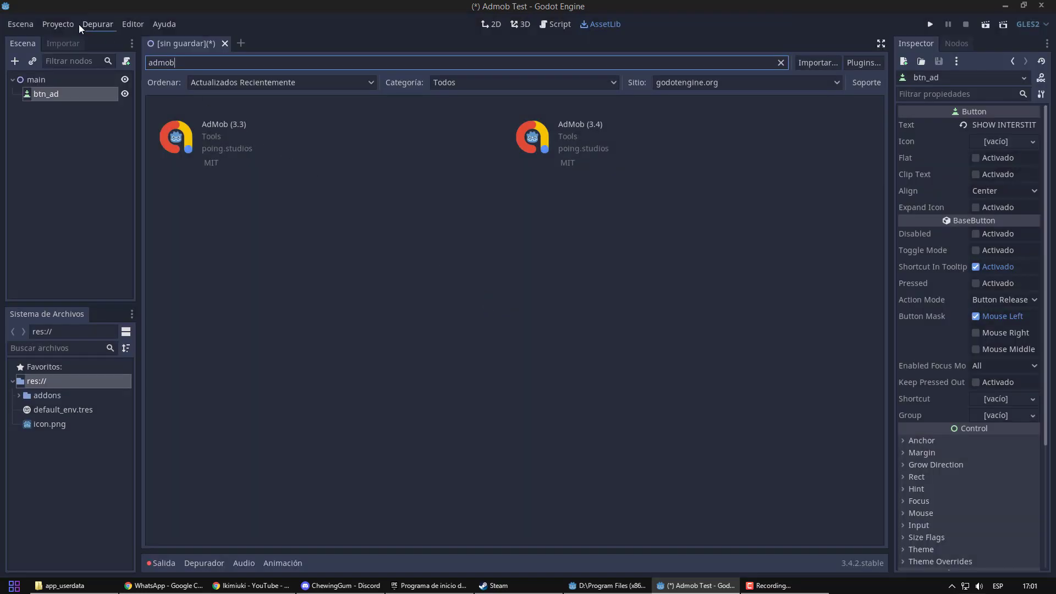
# Step: Save the scene as main.tscn inside a new Scenes folder
pyautogui.click(21, 25)
pyautogui.click(48, 120)
pyautogui.click(891, 94)
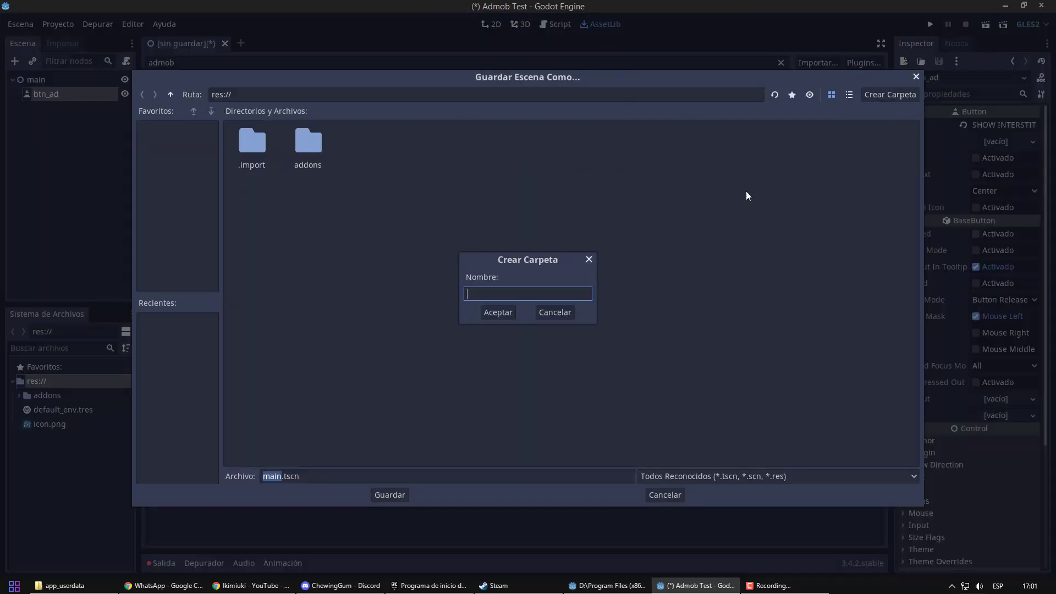
pyautogui.write('Scenes')
pyautogui.press('Return')
pyautogui.click(384, 495)
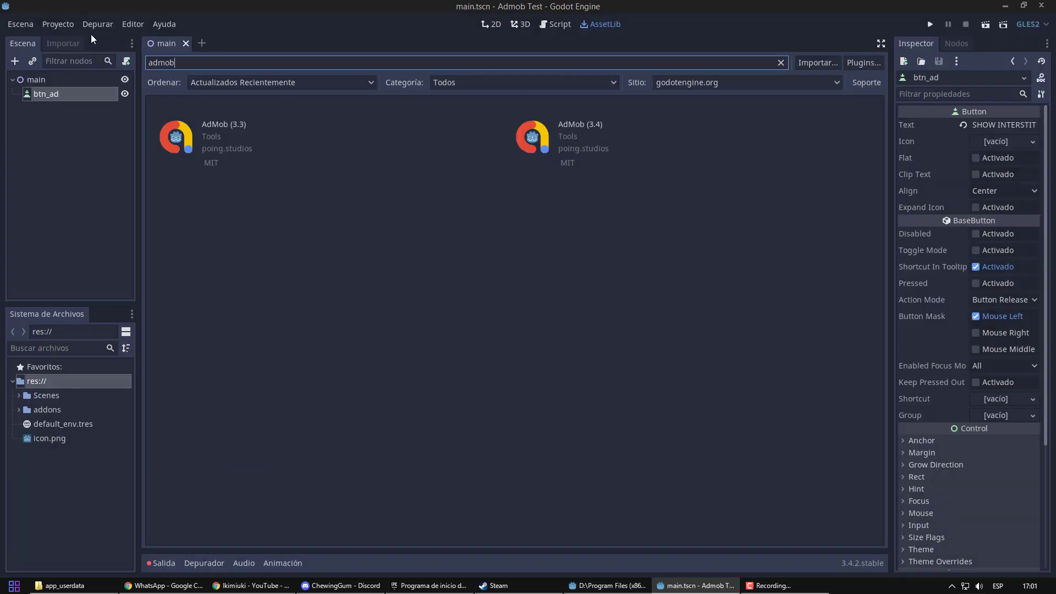
# Step: Activate the AdMob plugin in Project Settings > Plugins and switch to the AdMob Editor
pyautogui.click(58, 24)
pyautogui.click(55, 39)
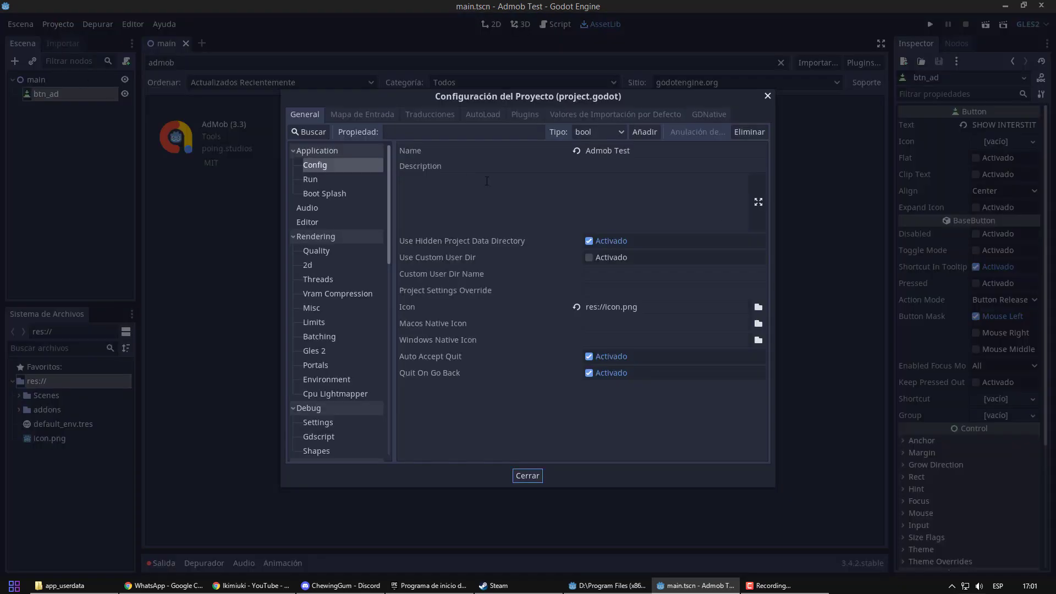
pyautogui.click(478, 110)
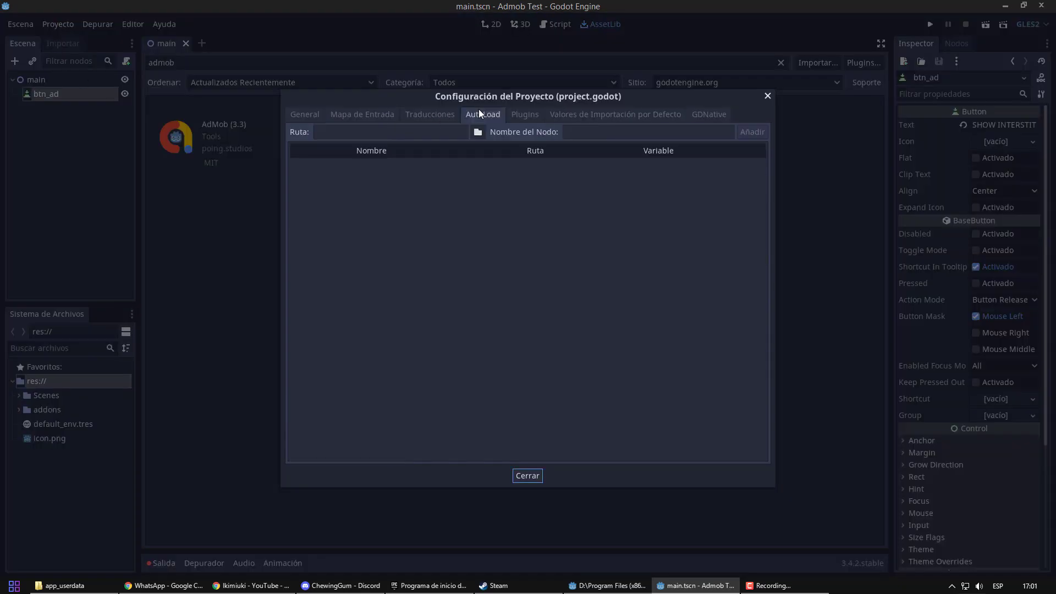
pyautogui.click(514, 117)
pyautogui.click(707, 165)
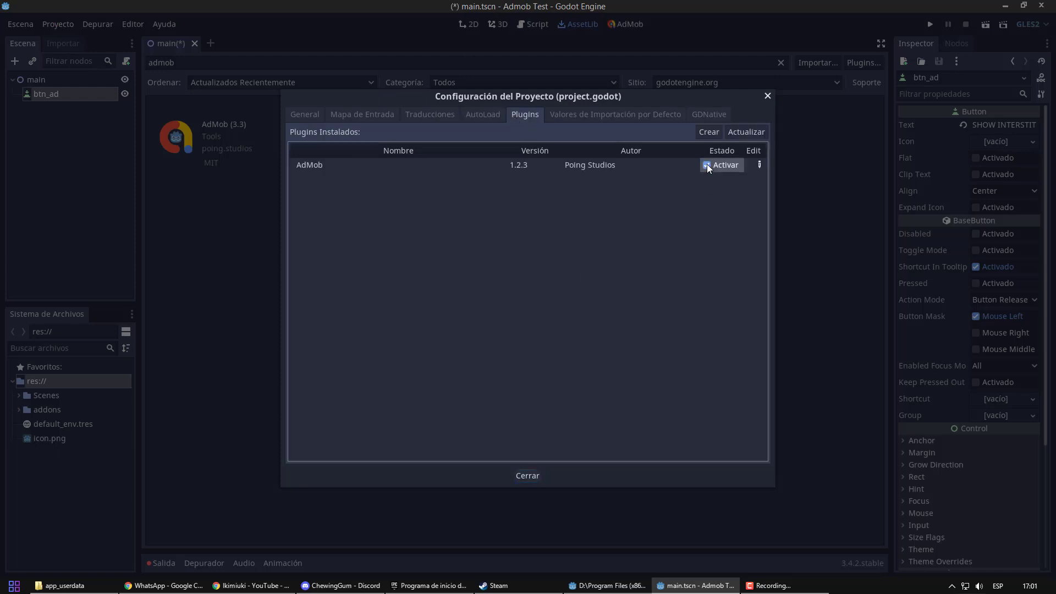
pyautogui.click(531, 474)
pyautogui.click(621, 27)
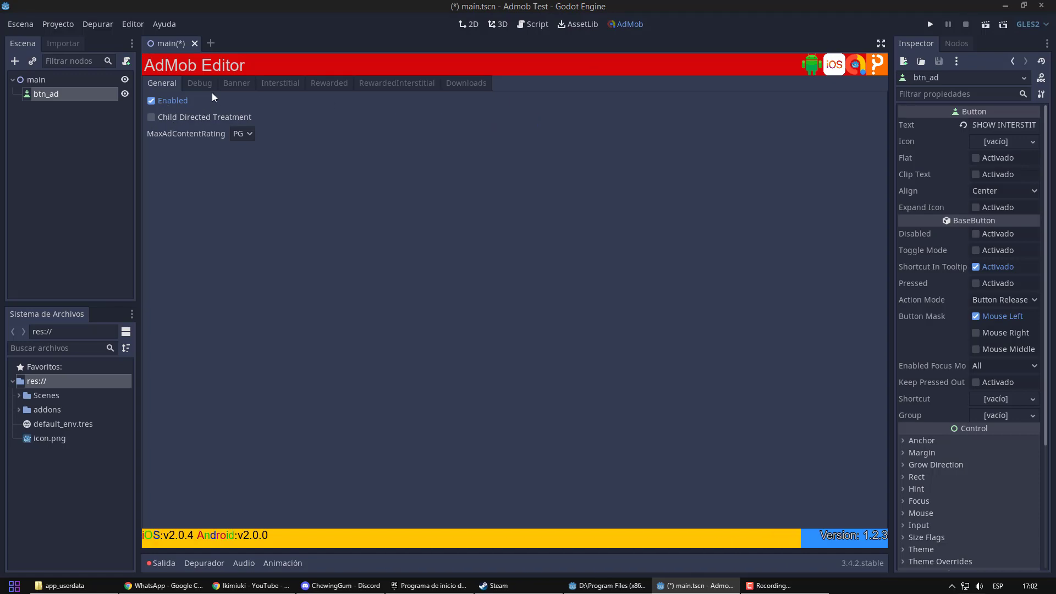
# Step: Set MaxAdContentRating to G in the AdMob Editor, then view the Debug settings
pyautogui.click(246, 135)
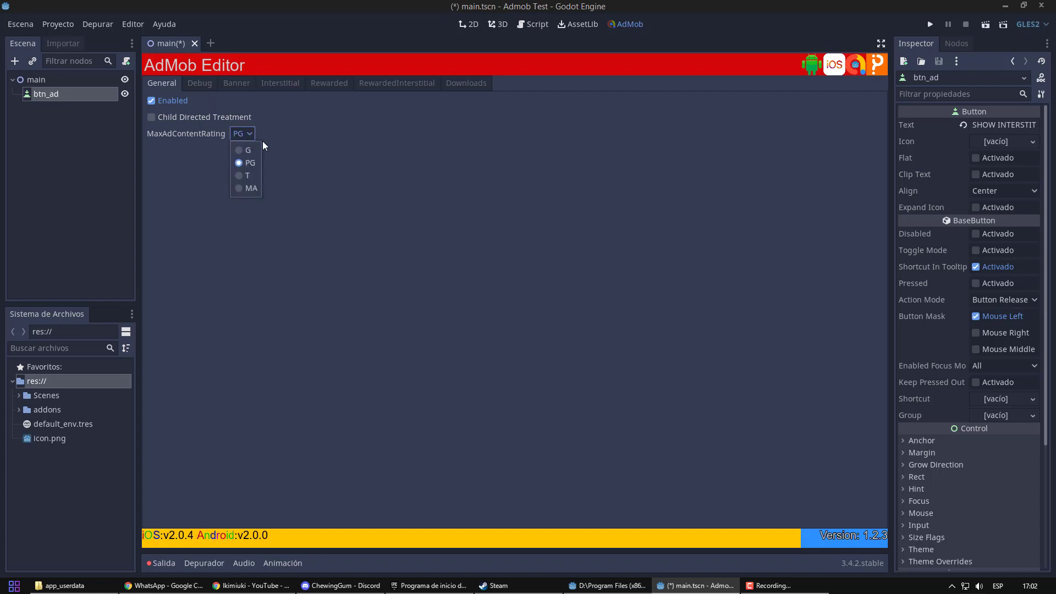
pyautogui.click(248, 151)
pyautogui.click(200, 83)
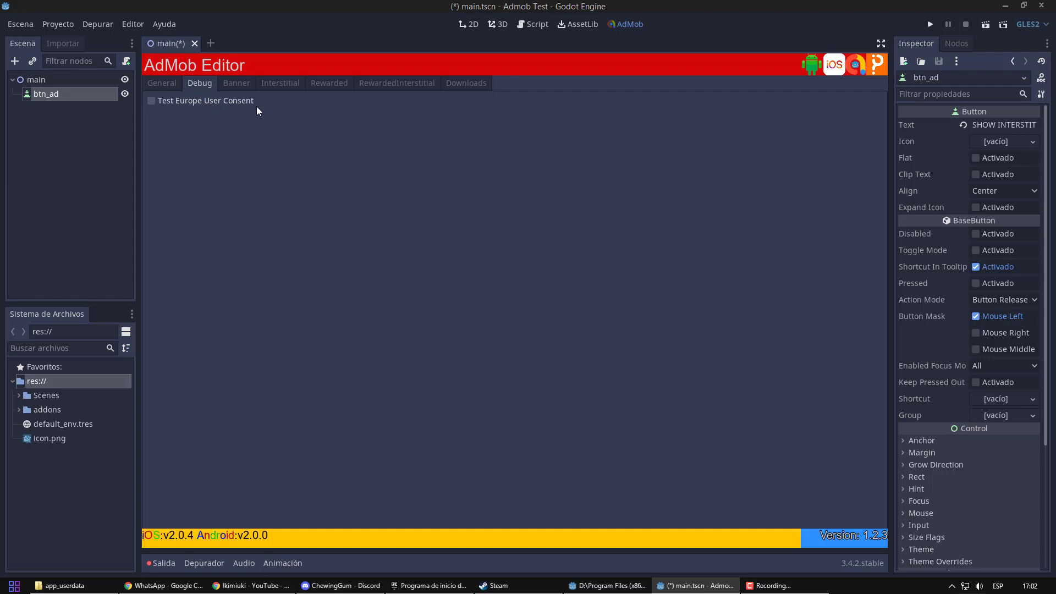
# Step: Look through the Banner, Interstitial, Rewarded and Rewarded Interstitial ad settings
pyautogui.click(237, 82)
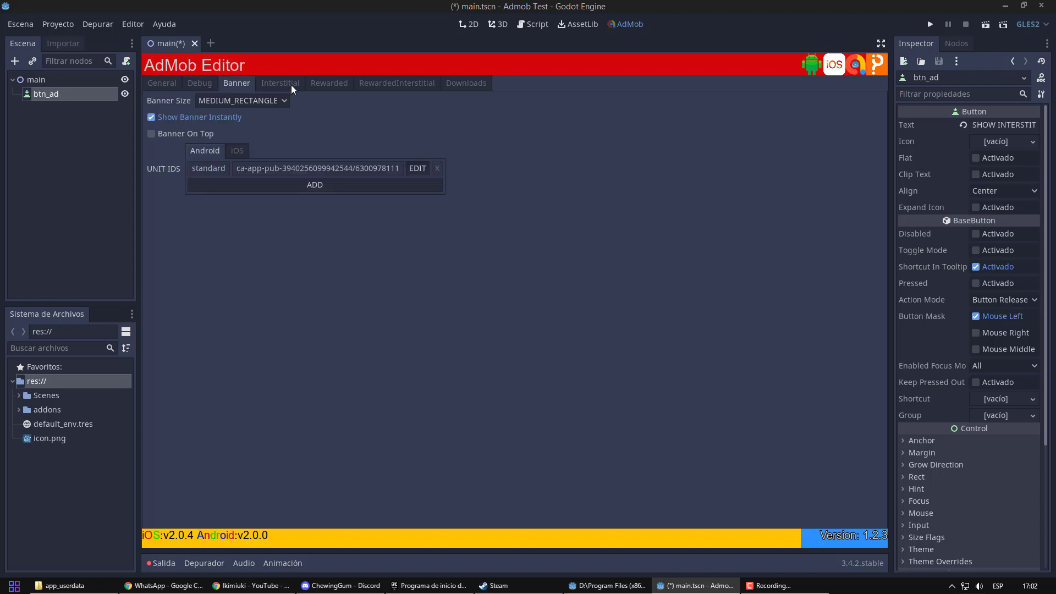
pyautogui.click(280, 83)
pyautogui.click(329, 82)
pyautogui.click(396, 83)
pyautogui.click(238, 86)
# Step: Inspect the banner size options and the Android and iOS banner unit IDs
pyautogui.click(275, 102)
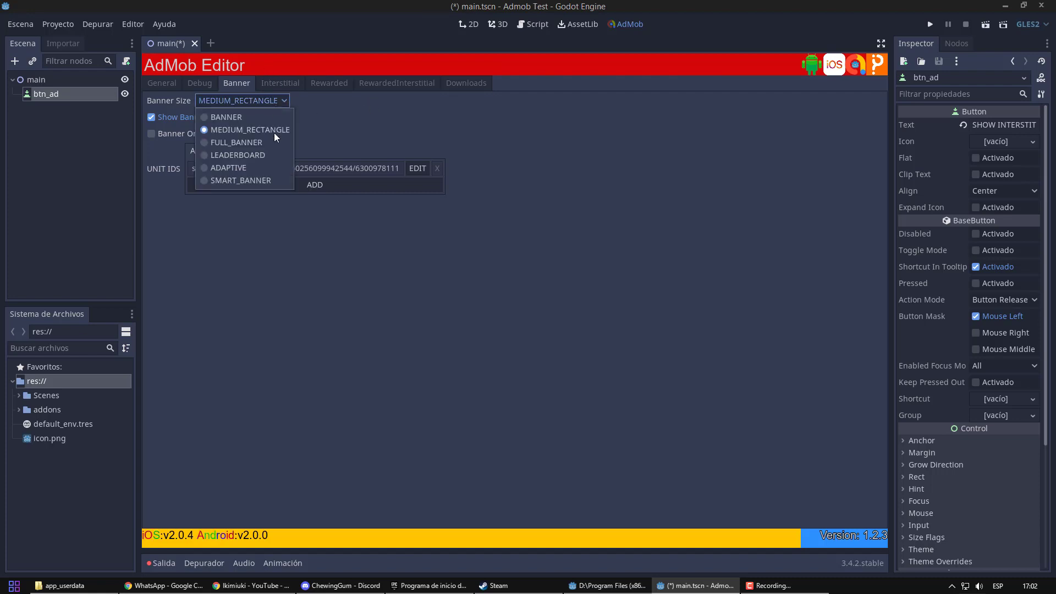
pyautogui.click(268, 287)
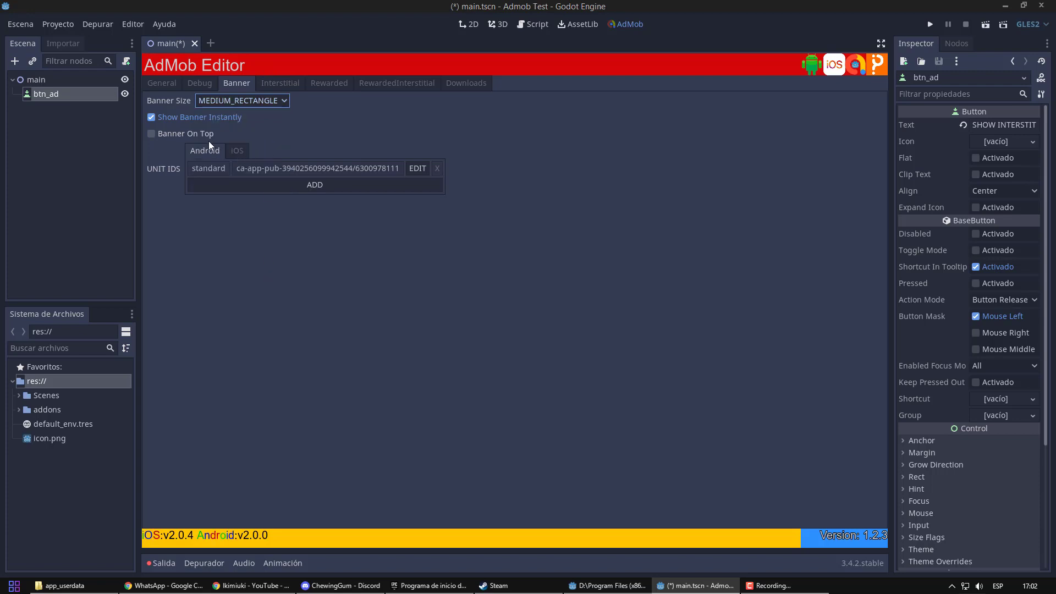
pyautogui.click(235, 149)
pyautogui.click(205, 151)
pyautogui.moveTo(252, 168); pyautogui.dragTo(441, 167)
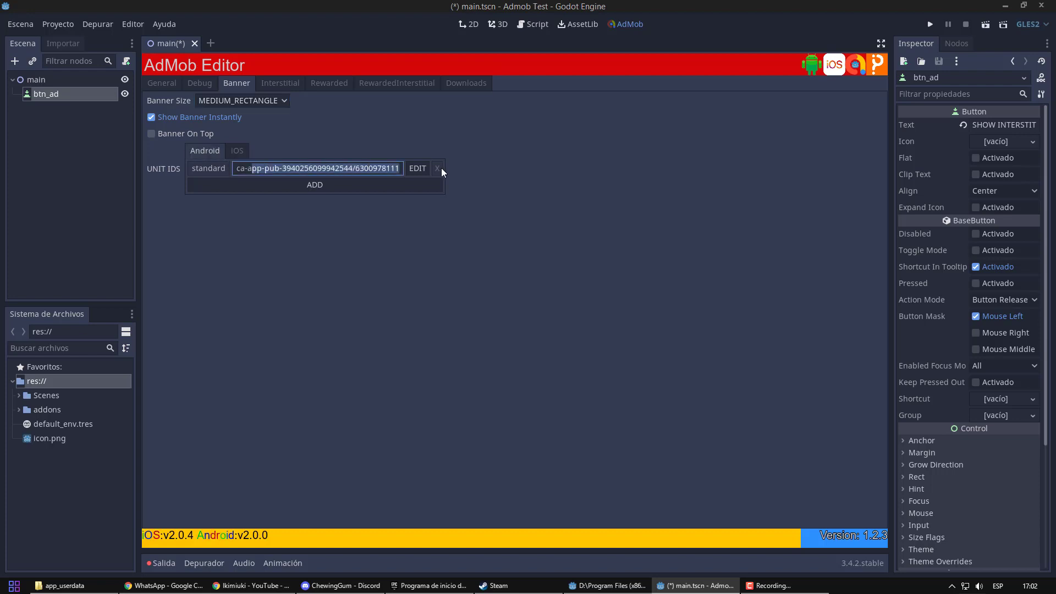
pyautogui.click(182, 161)
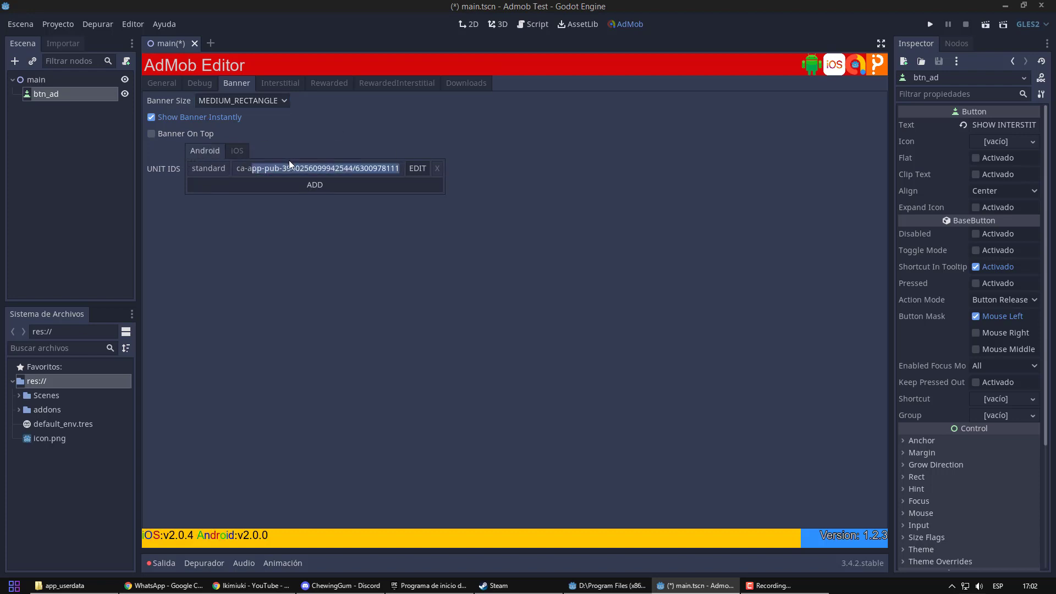
pyautogui.click(281, 165)
# Step: Check the Android and iOS interstitial ad unit IDs
pyautogui.click(281, 82)
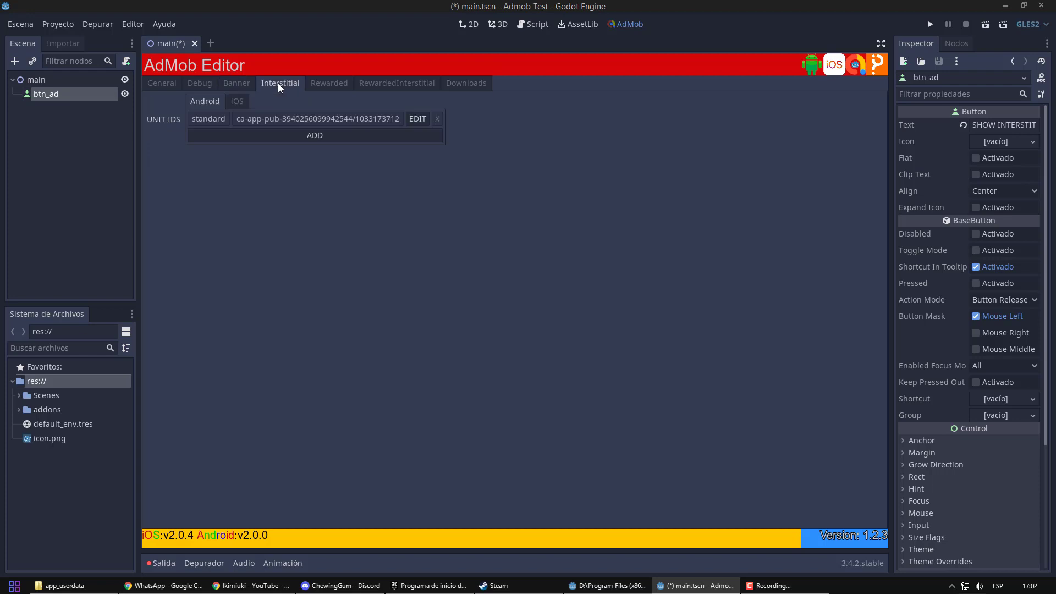
pyautogui.click(234, 99)
pyautogui.click(221, 101)
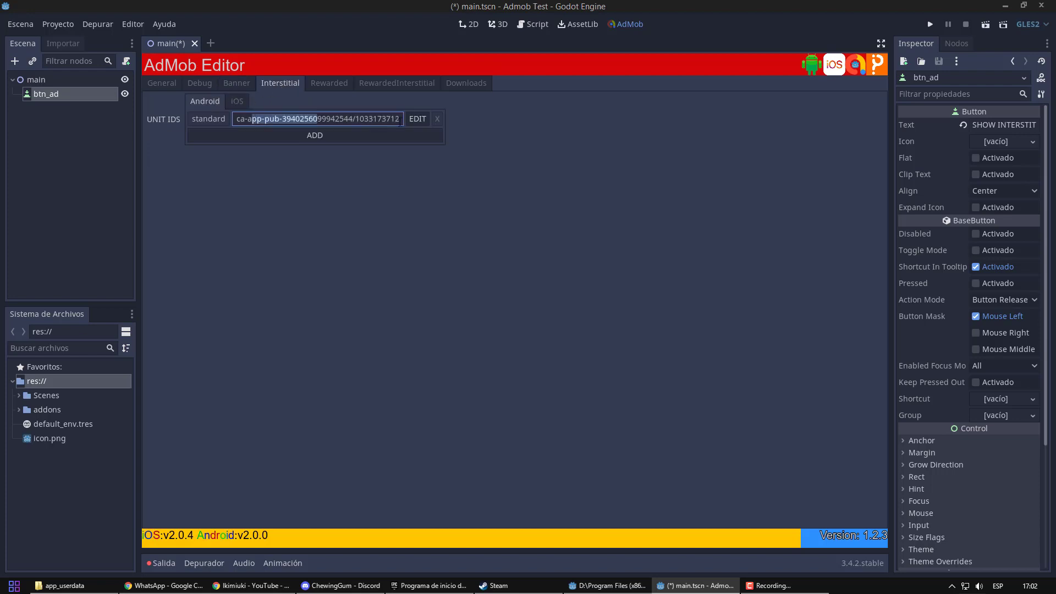
pyautogui.click(241, 101)
pyautogui.moveTo(315, 118); pyautogui.dragTo(378, 118)
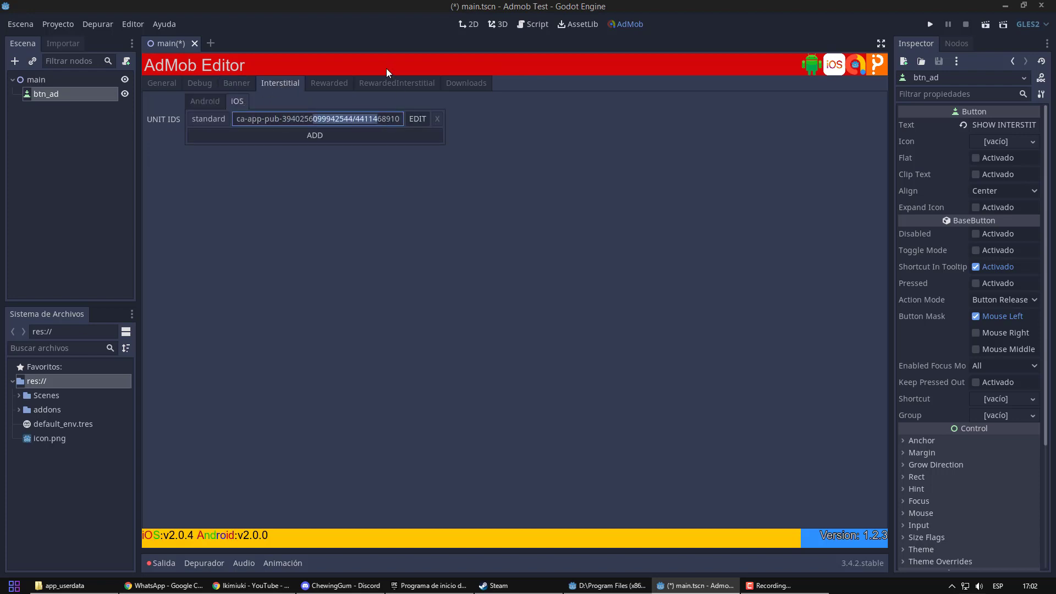
# Step: Check the Android and iOS rewarded ad unit IDs
pyautogui.click(328, 84)
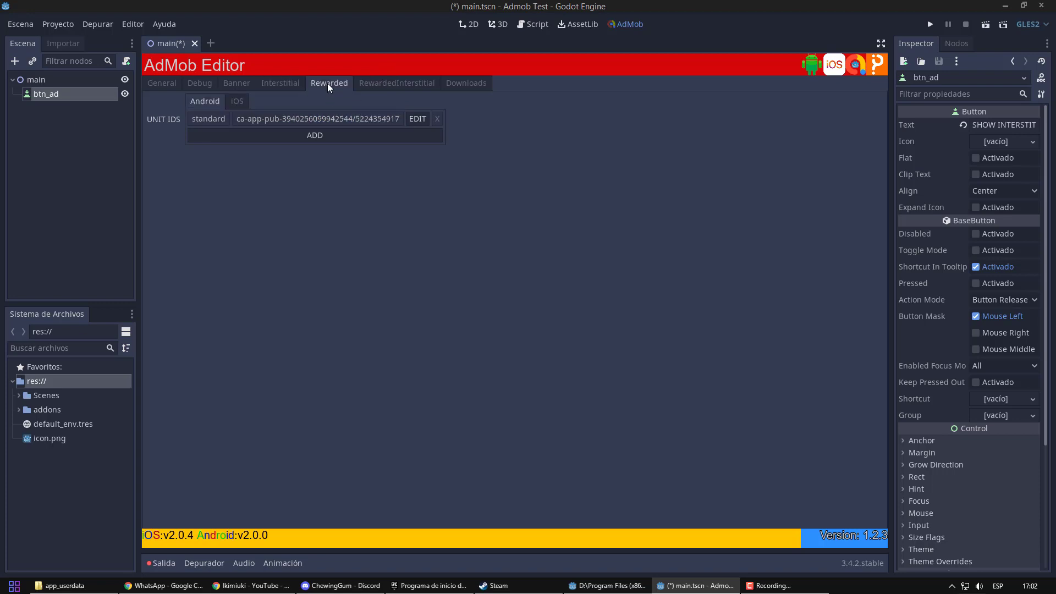
pyautogui.click(236, 103)
pyautogui.click(205, 102)
pyautogui.moveTo(270, 119); pyautogui.dragTo(447, 120)
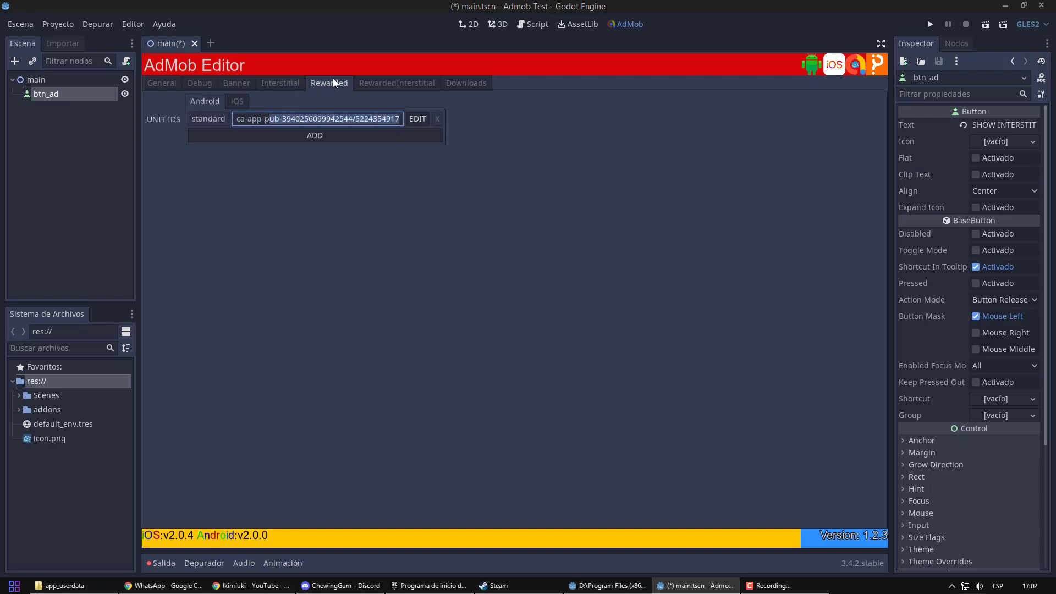
# Step: Check the rewarded interstitial unit ID, then save main.tscn via the Scene menu
pyautogui.click(393, 82)
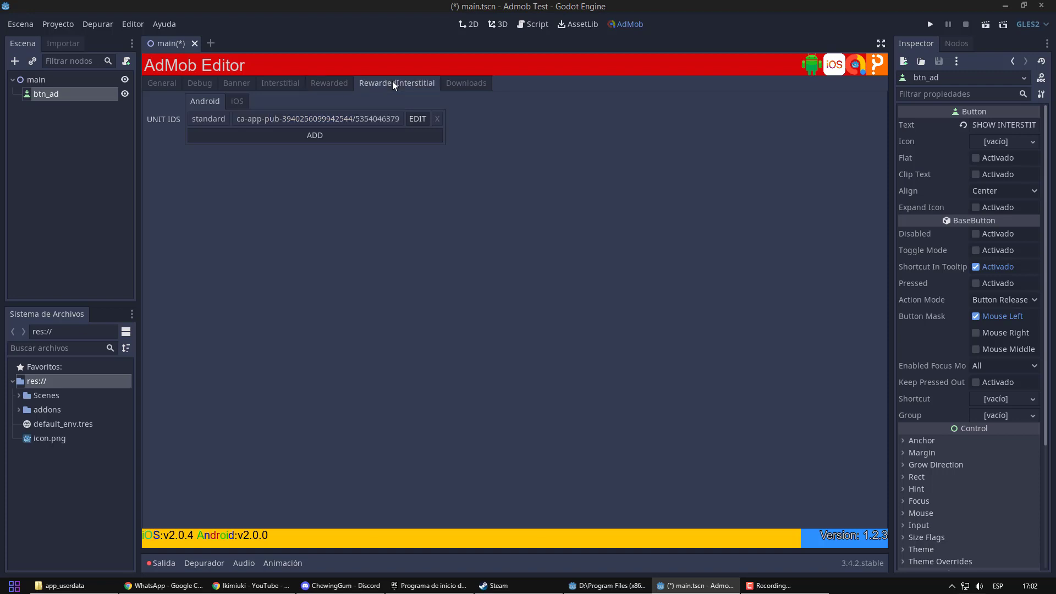
pyautogui.moveTo(256, 118); pyautogui.dragTo(295, 113)
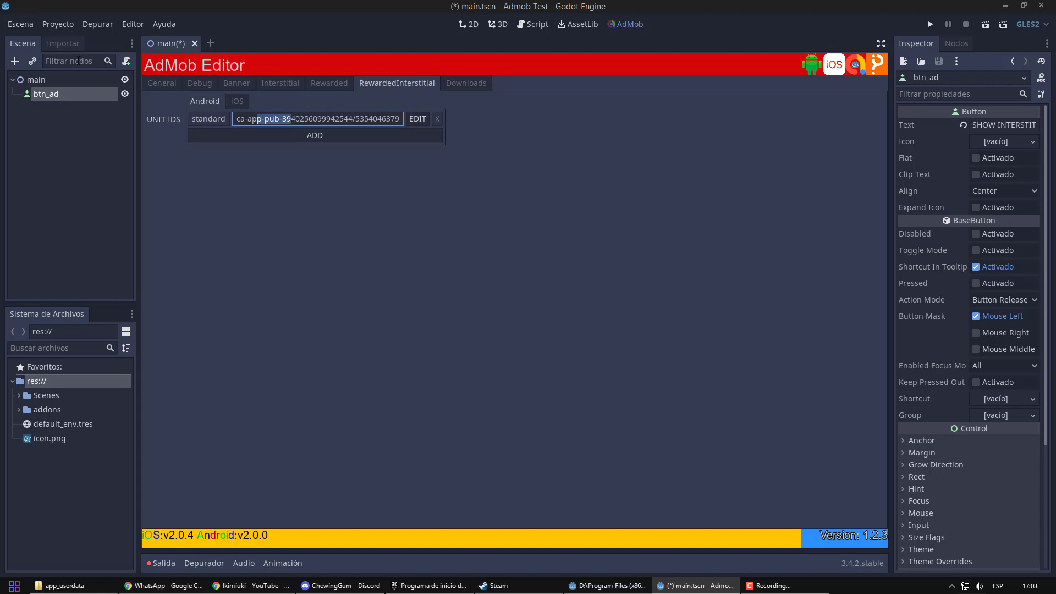
pyautogui.click(22, 24)
pyautogui.click(58, 113)
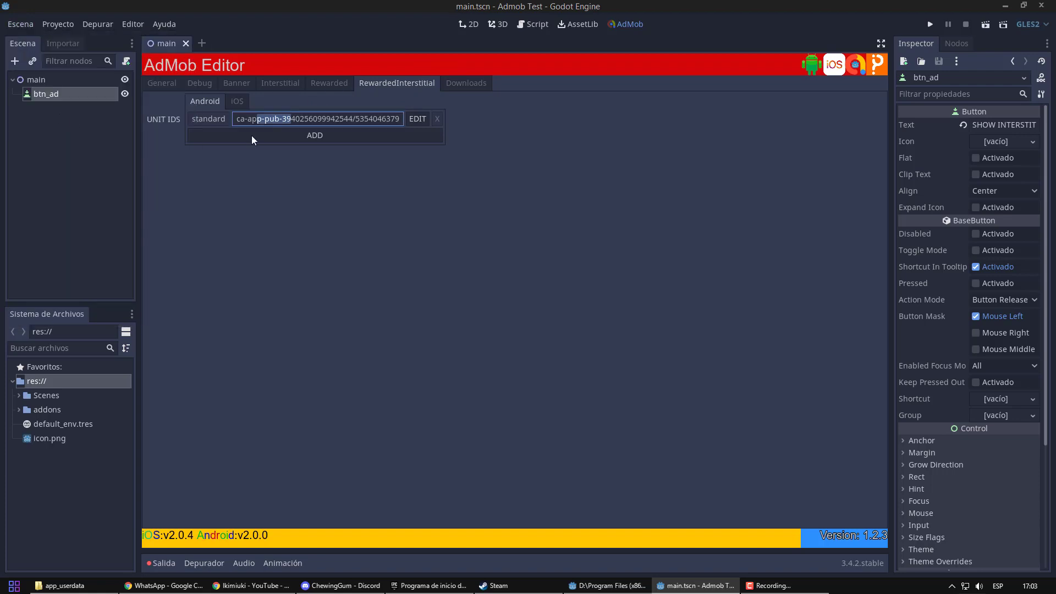
pyautogui.click(329, 117)
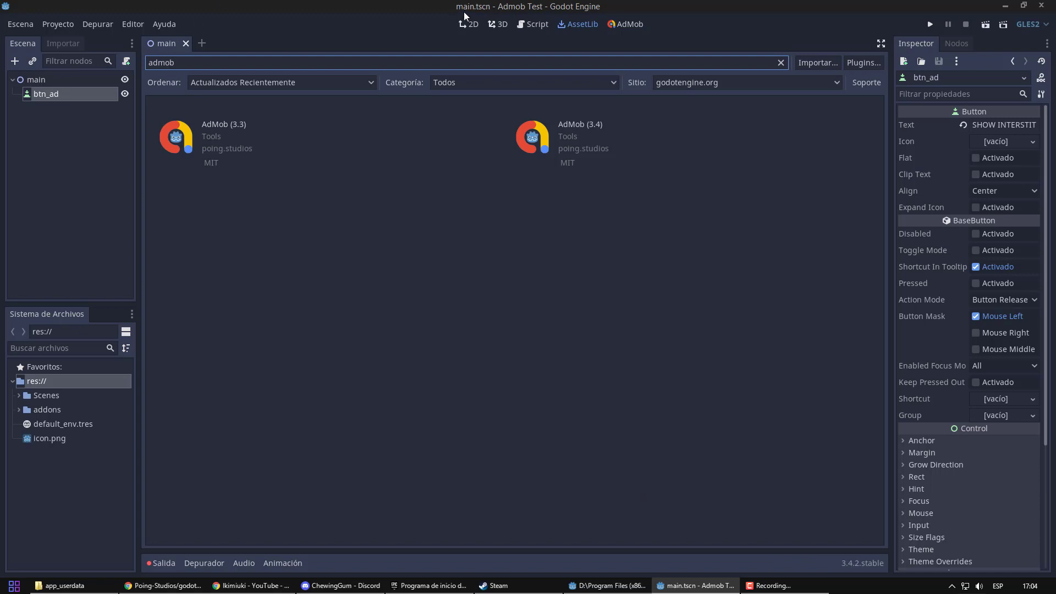
# Step: Open the godot-admob-editor GitHub repository from the AdMob (3.4) asset's details in AssetLib
pyautogui.click(469, 24)
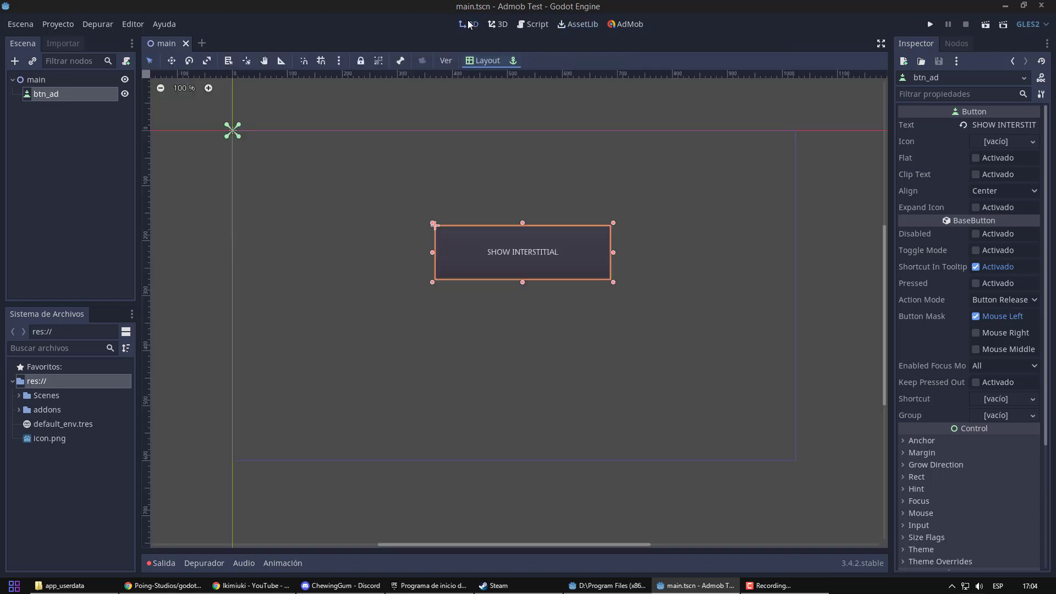
pyautogui.click(631, 25)
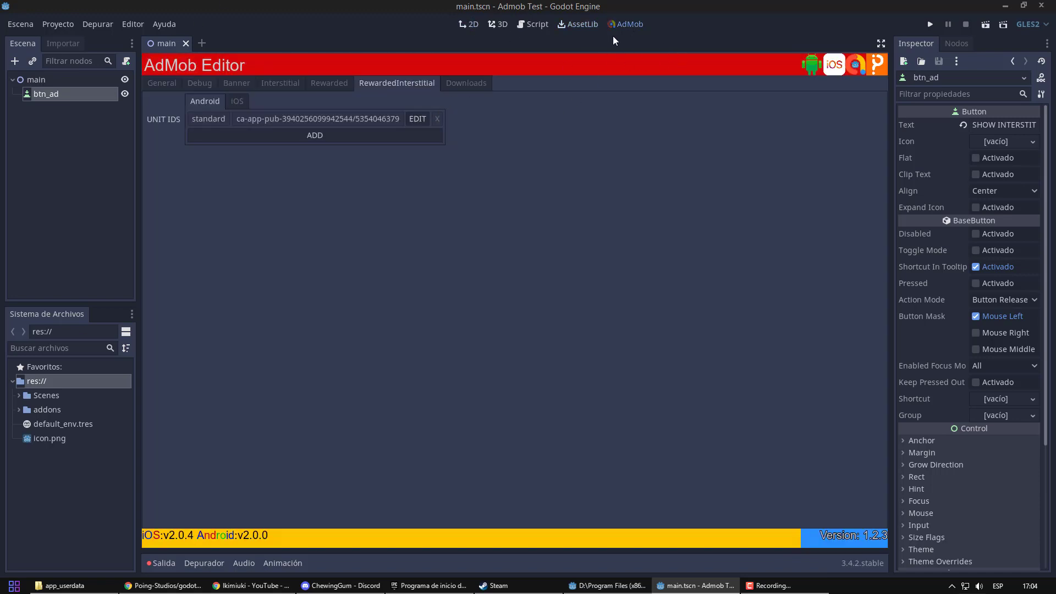
pyautogui.click(595, 26)
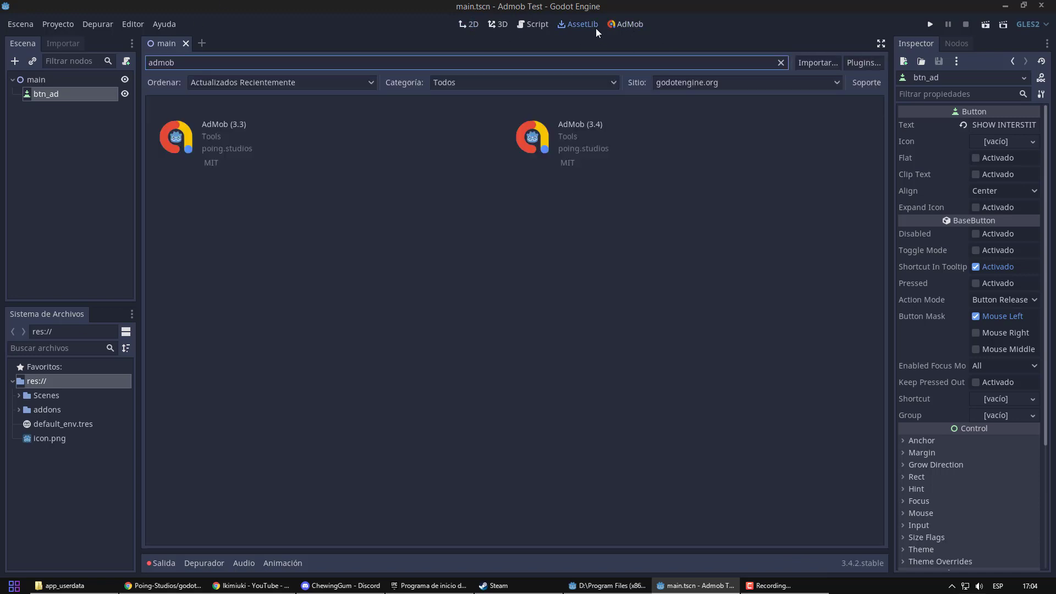
pyautogui.click(586, 145)
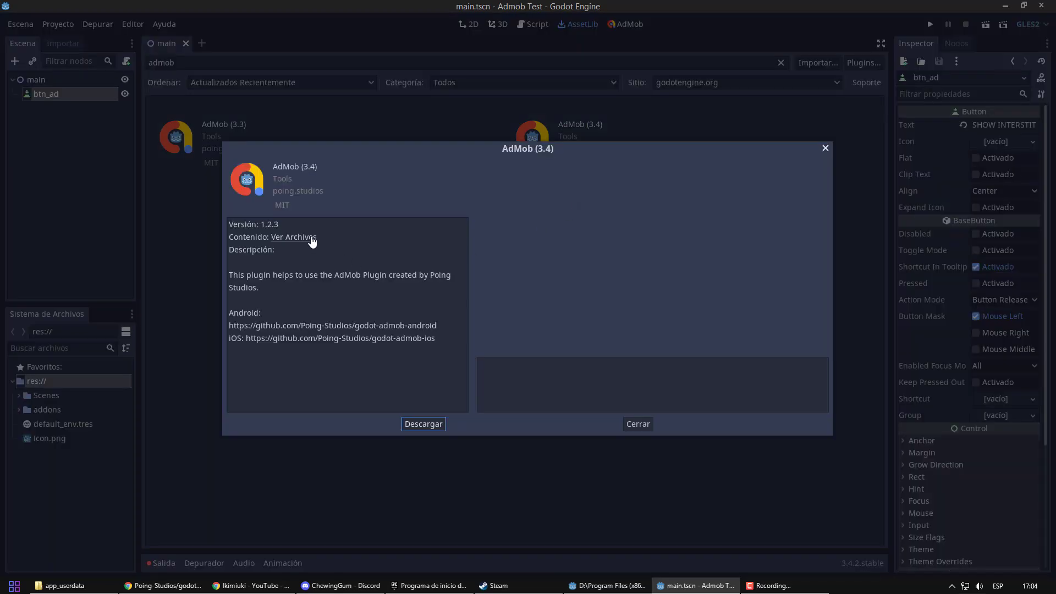
pyautogui.click(307, 238)
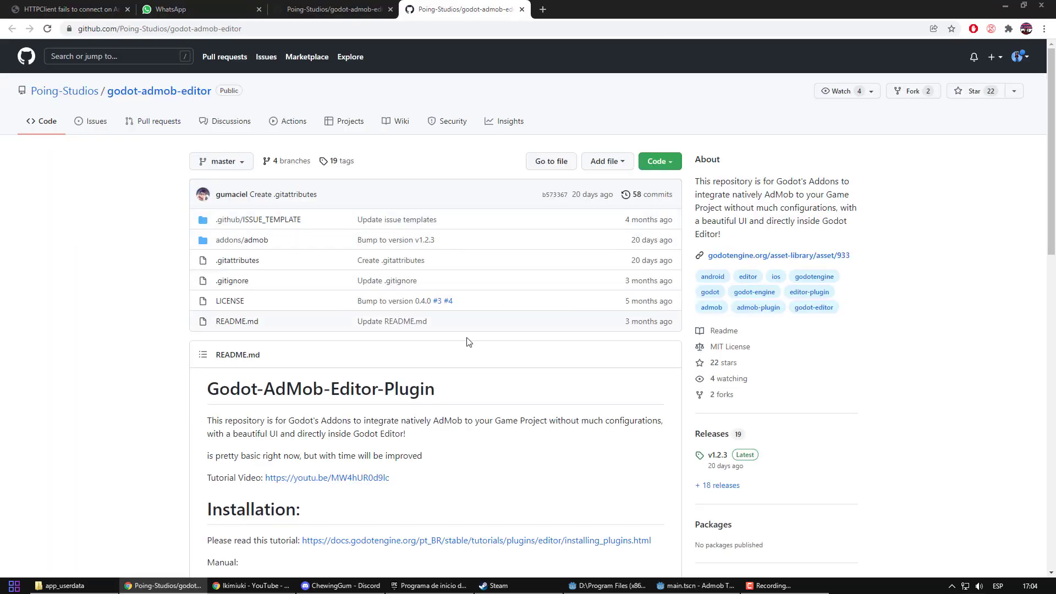
# Step: Follow the README link to the godot-admob-android repository
pyautogui.scroll(-8, 465, 349)
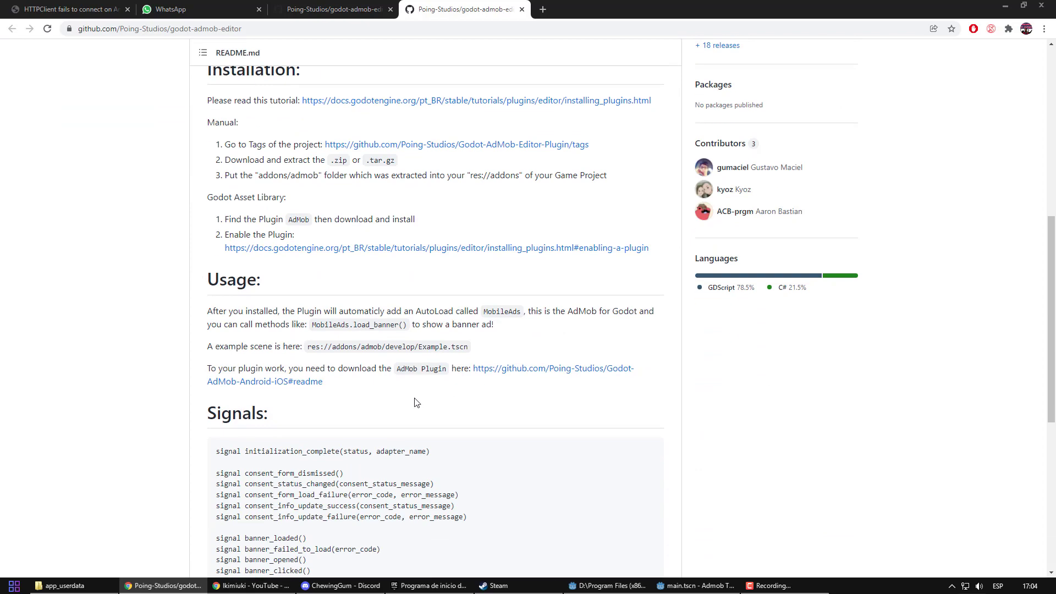
pyautogui.click(557, 368)
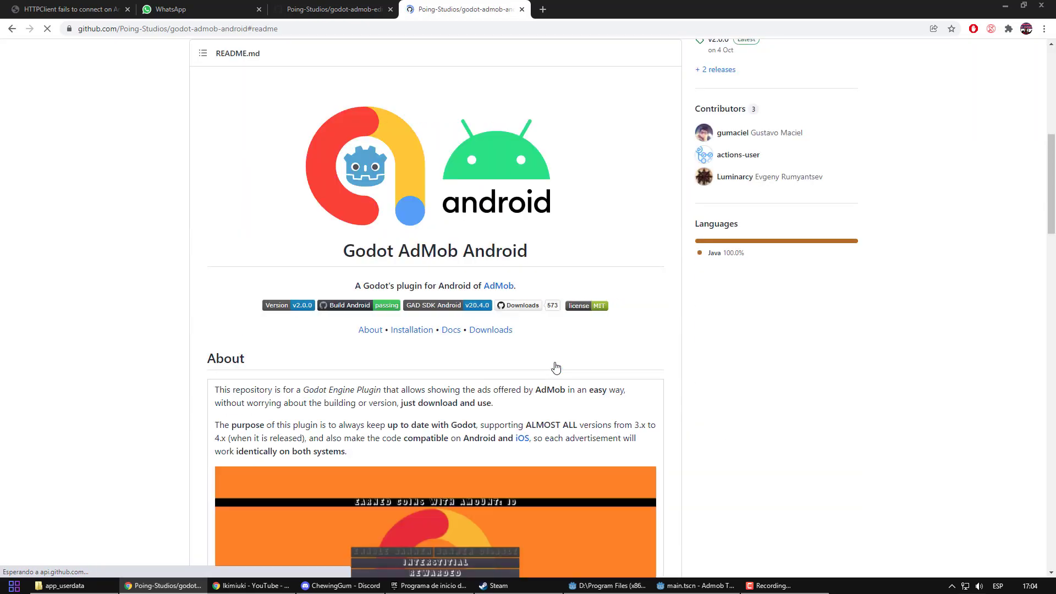
pyautogui.scroll(-8, 557, 369)
pyautogui.scroll(-8, 559, 371)
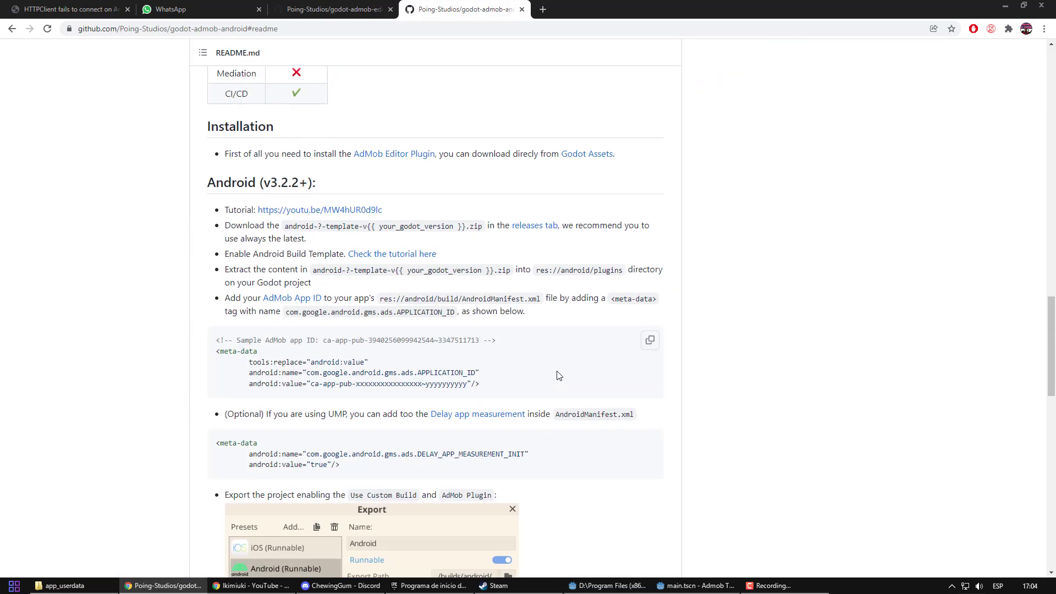
pyautogui.scroll(20, 720, 410)
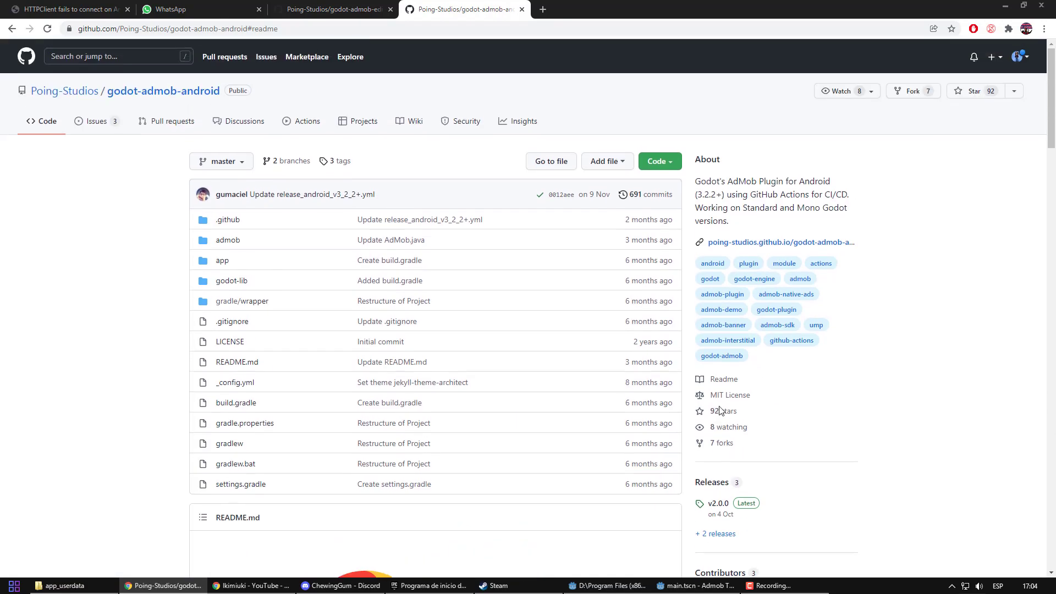
pyautogui.scroll(-3, 720, 411)
# Step: Download android-standard-template-v3.4.zip from the v2.0.0 release assets
pyautogui.click(721, 319)
pyautogui.scroll(-3, 570, 306)
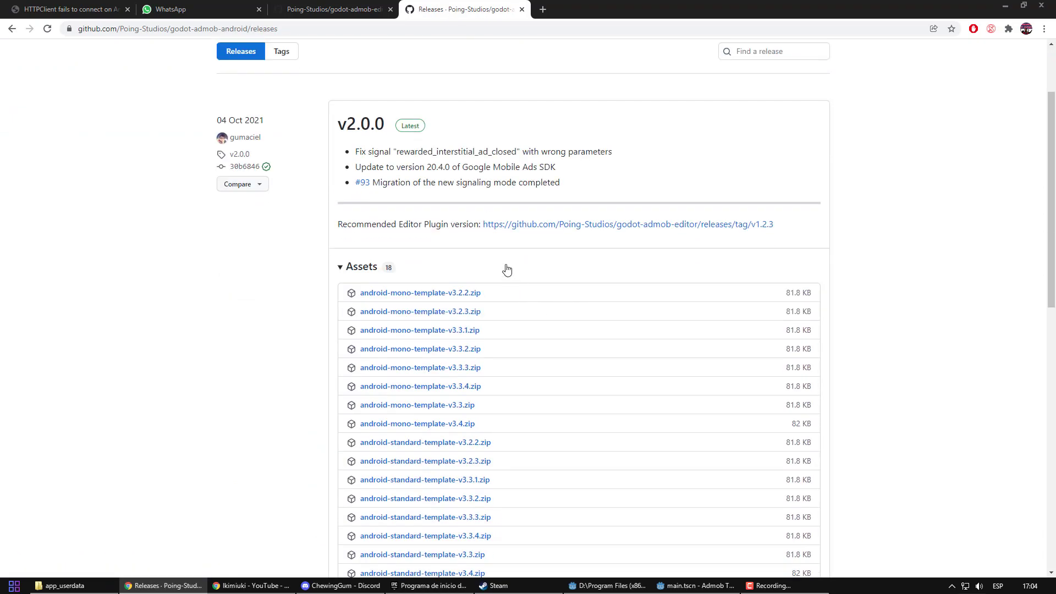
pyautogui.scroll(-2, 511, 372)
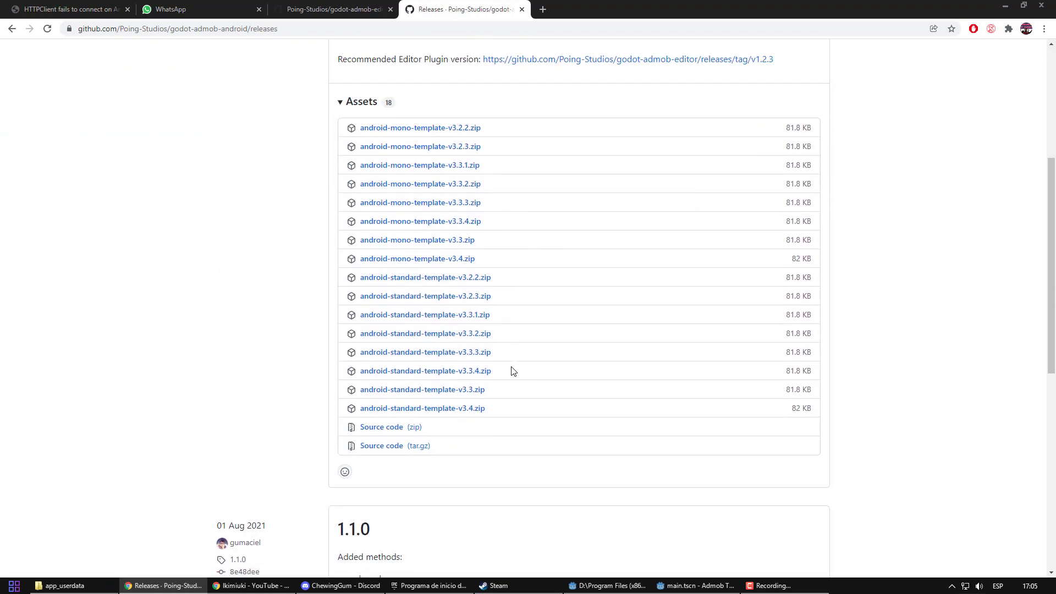
pyautogui.click(477, 407)
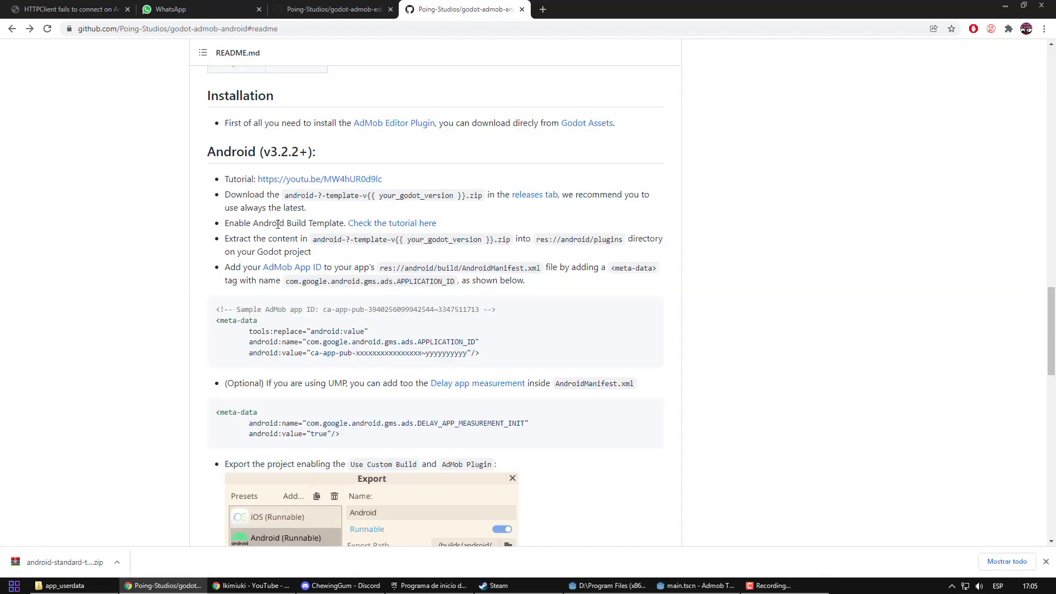
# Step: Add an Android export preset with Use Custom Build enabled
pyautogui.click(696, 585)
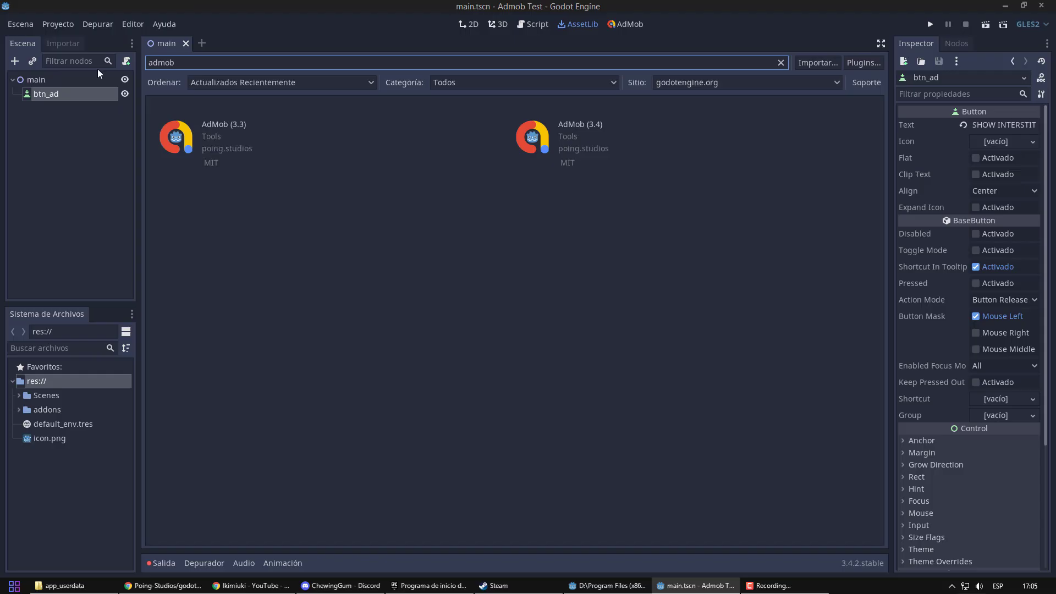
pyautogui.click(55, 22)
pyautogui.click(75, 87)
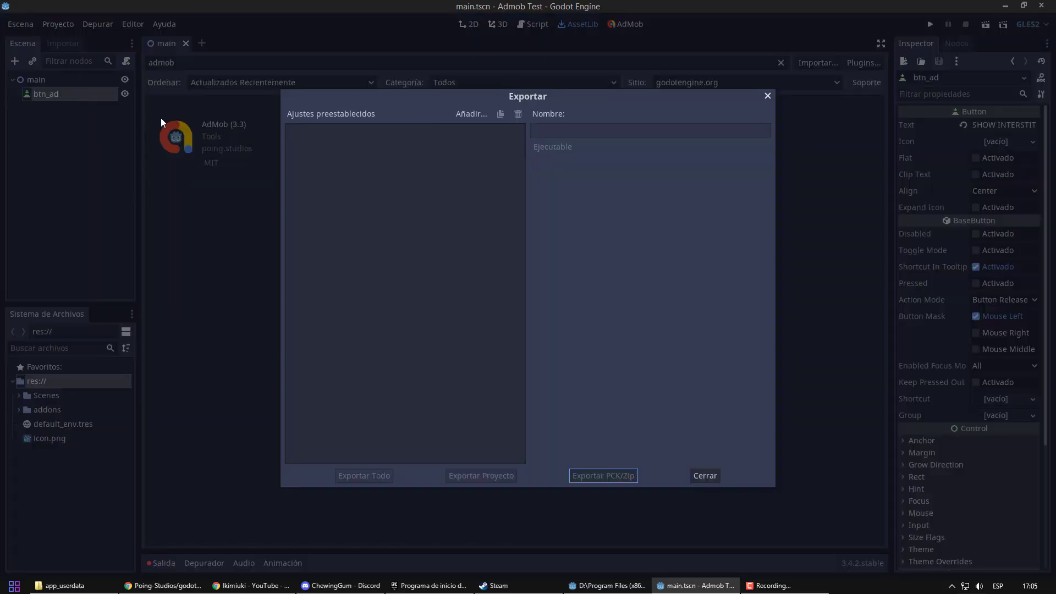
pyautogui.click(477, 113)
pyautogui.click(475, 138)
pyautogui.click(657, 246)
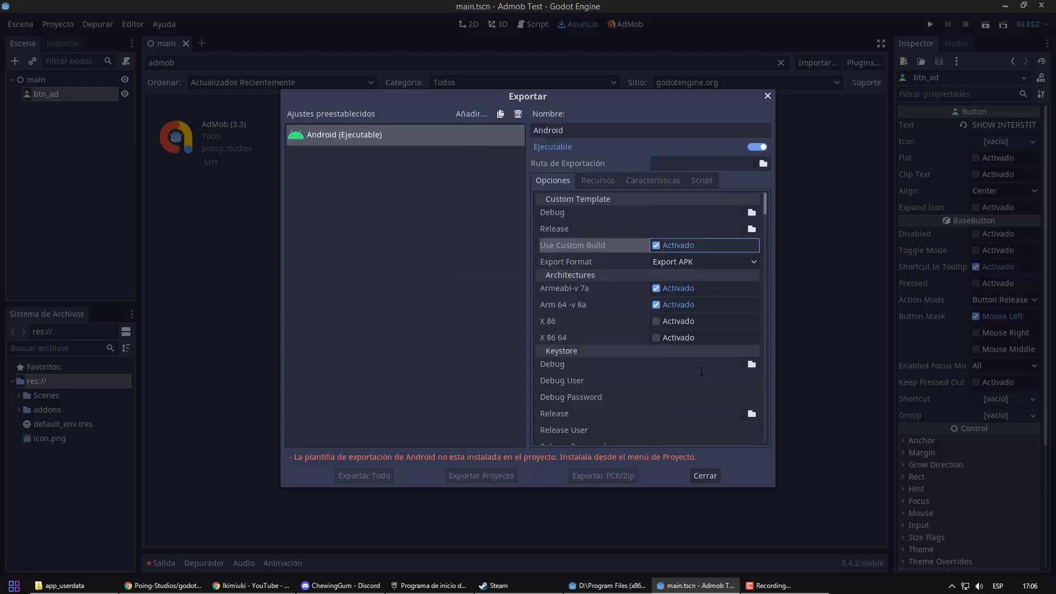
pyautogui.click(704, 475)
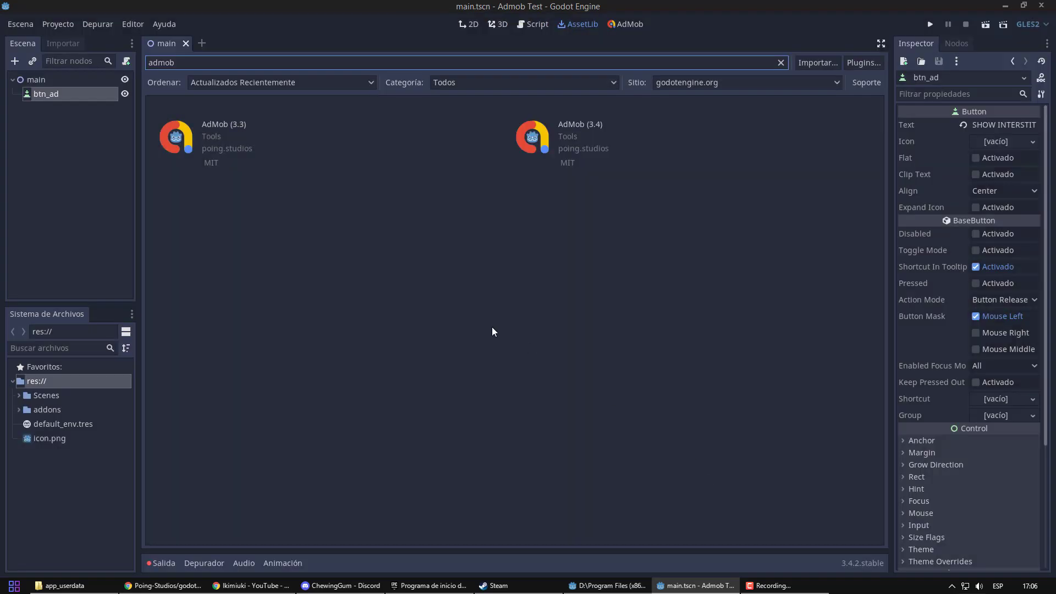
# Step: Install the Android build template into the project
pyautogui.click(57, 24)
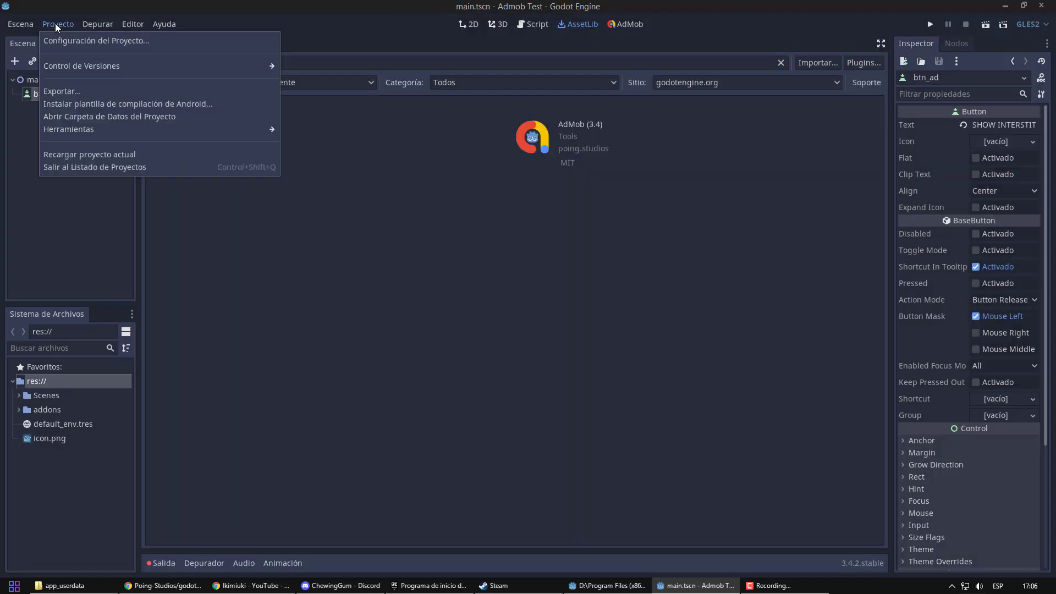
pyautogui.click(94, 102)
pyautogui.click(394, 316)
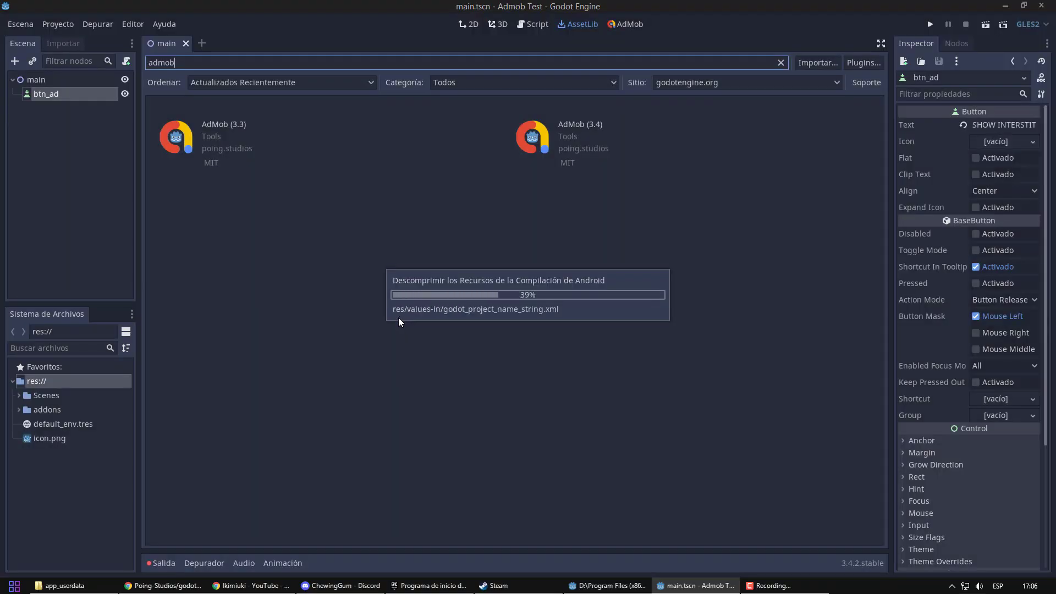
pyautogui.click(164, 585)
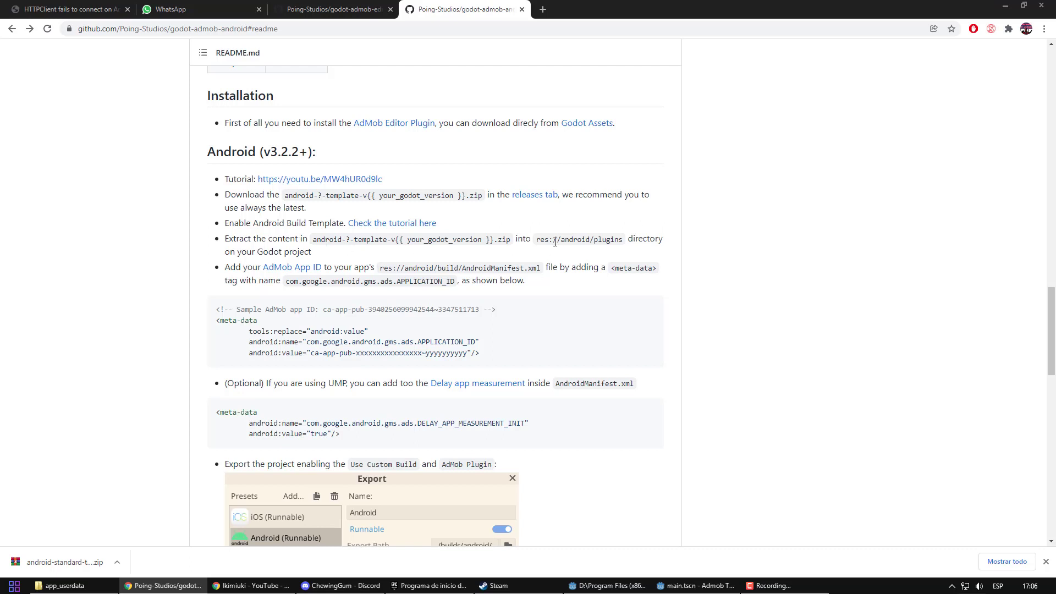
# Step: Copy AdMob.gdap, admob-debug.aar and admob-release.aar into the project's android/plugins folder
pyautogui.moveTo(537, 242); pyautogui.dragTo(628, 242)
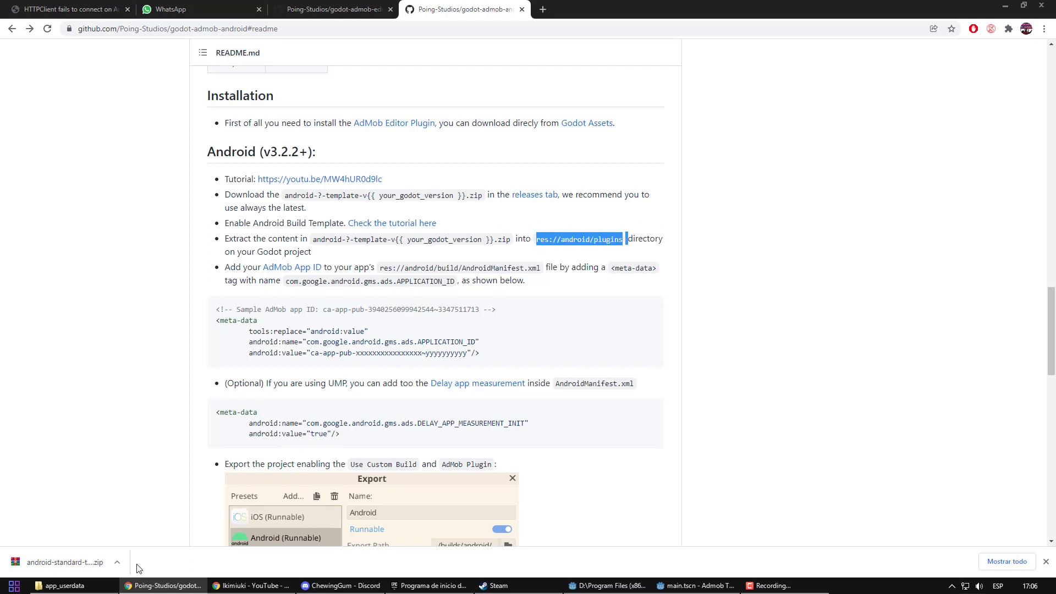
pyautogui.click(110, 586)
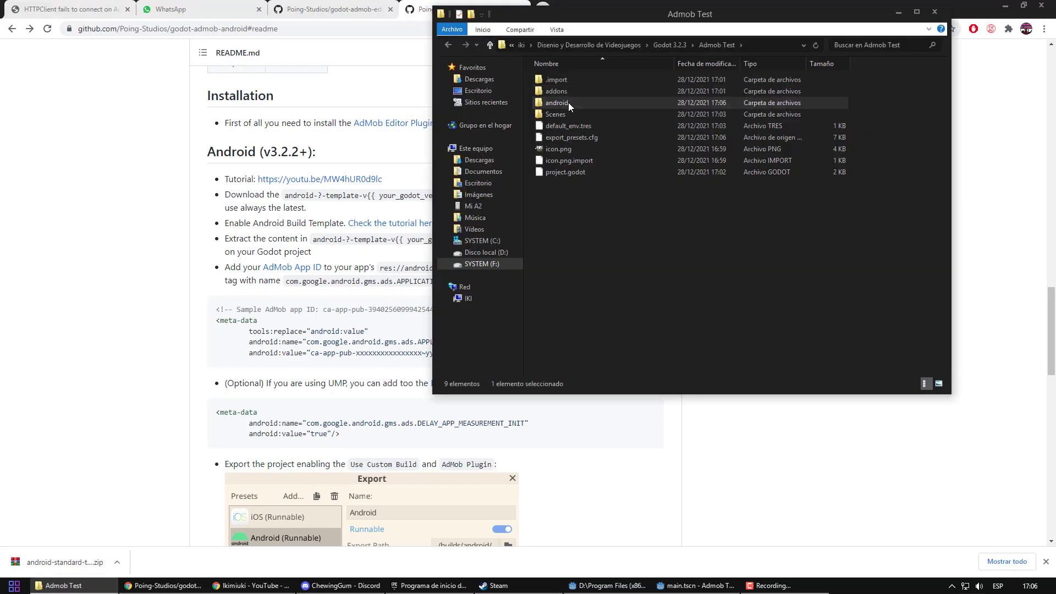
pyautogui.doubleClick(568, 102)
pyautogui.doubleClick(563, 90)
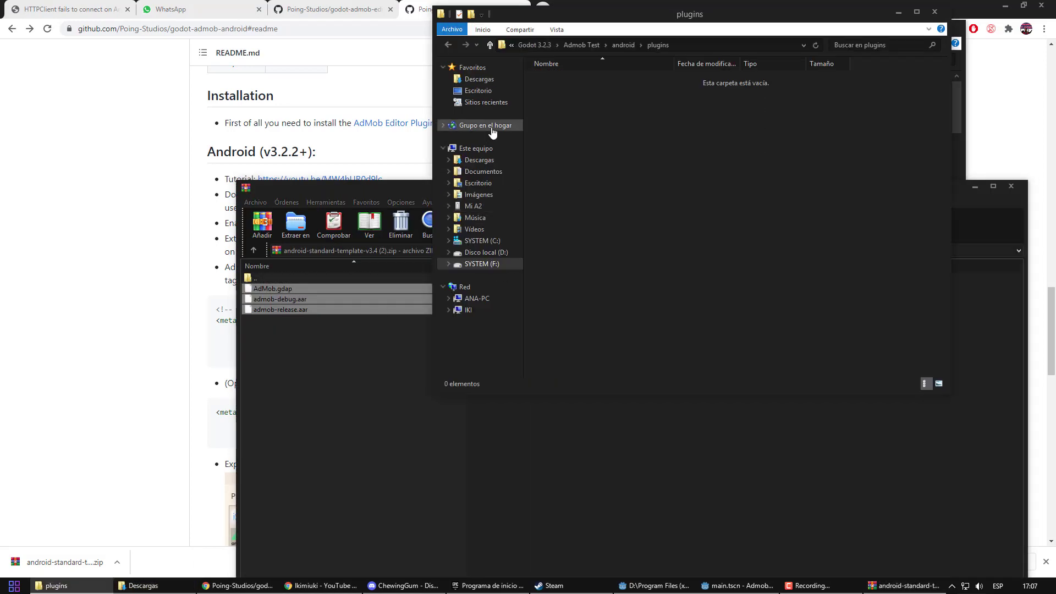
pyautogui.moveTo(300, 315); pyautogui.dragTo(632, 143)
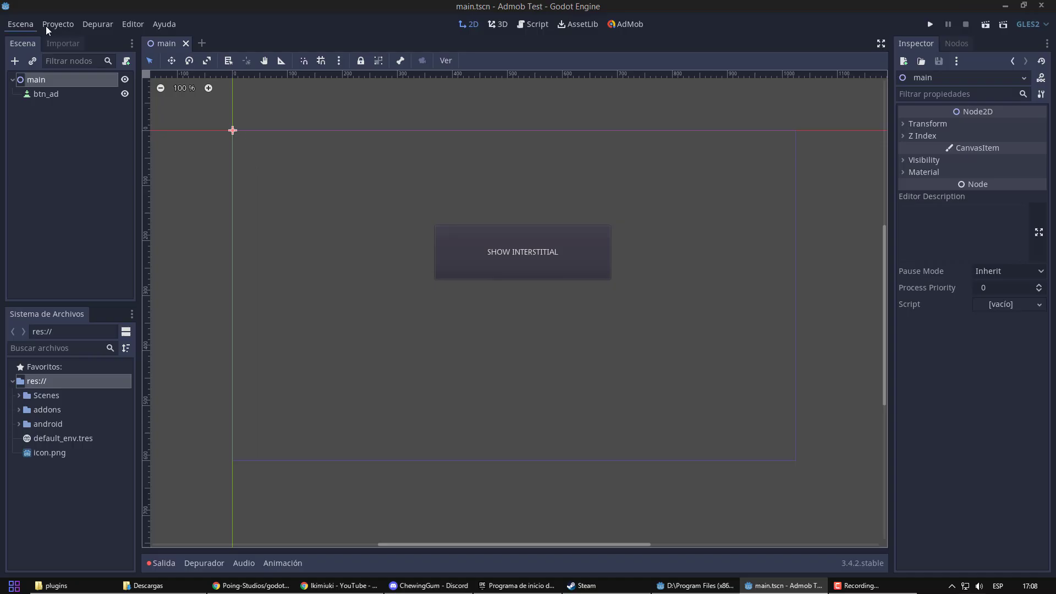
# Step: Open the Example.tscn scene from res://addons/admob/test
pyautogui.click(20, 24)
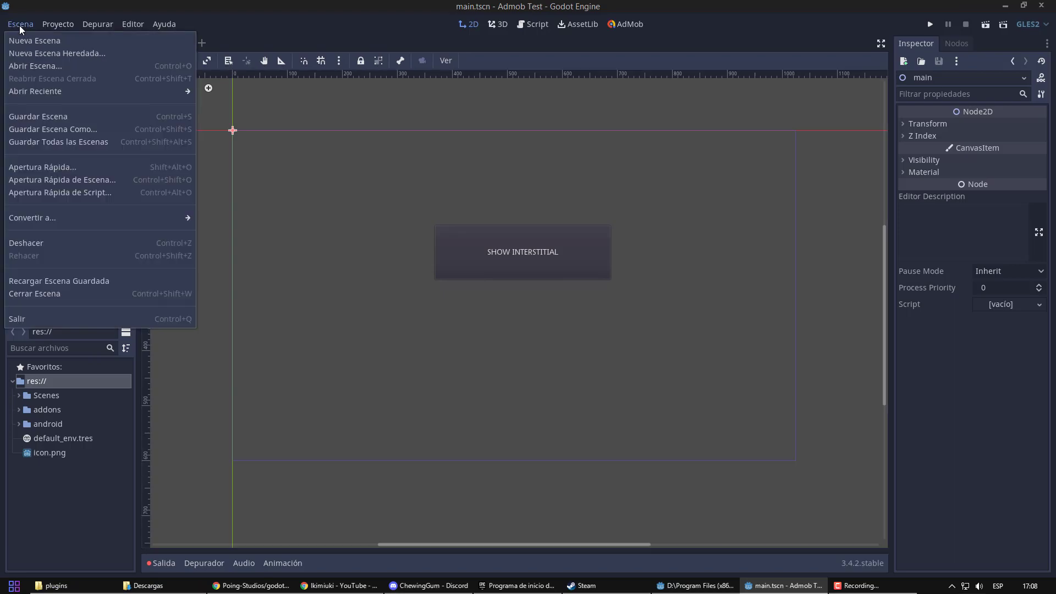
pyautogui.click(31, 66)
pyautogui.click(176, 95)
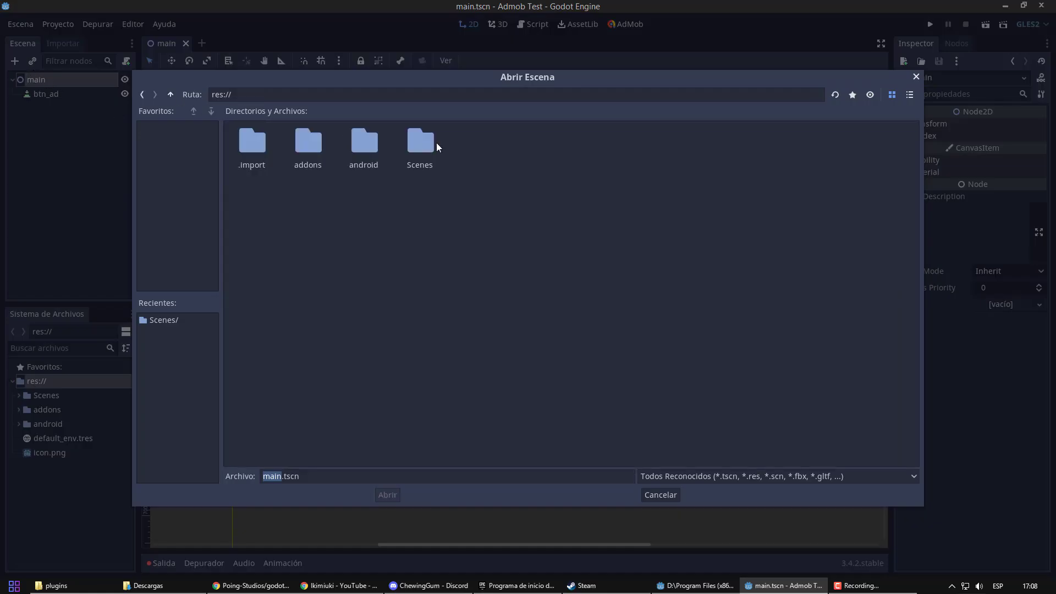
pyautogui.doubleClick(308, 140)
pyautogui.doubleClick(271, 143)
pyautogui.doubleClick(421, 147)
pyautogui.doubleClick(246, 142)
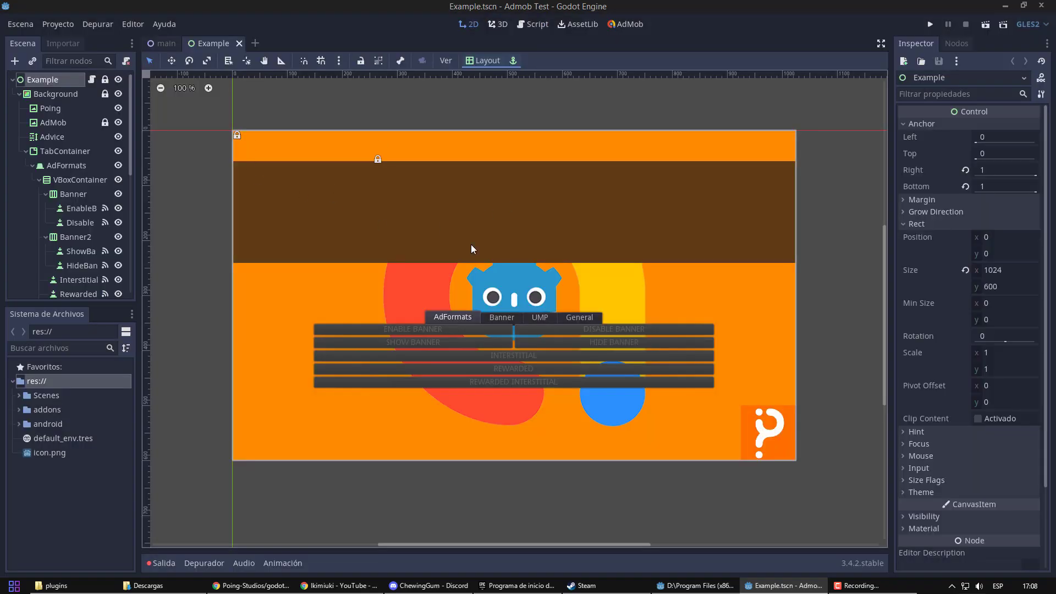
pyautogui.scroll(3, 527, 357)
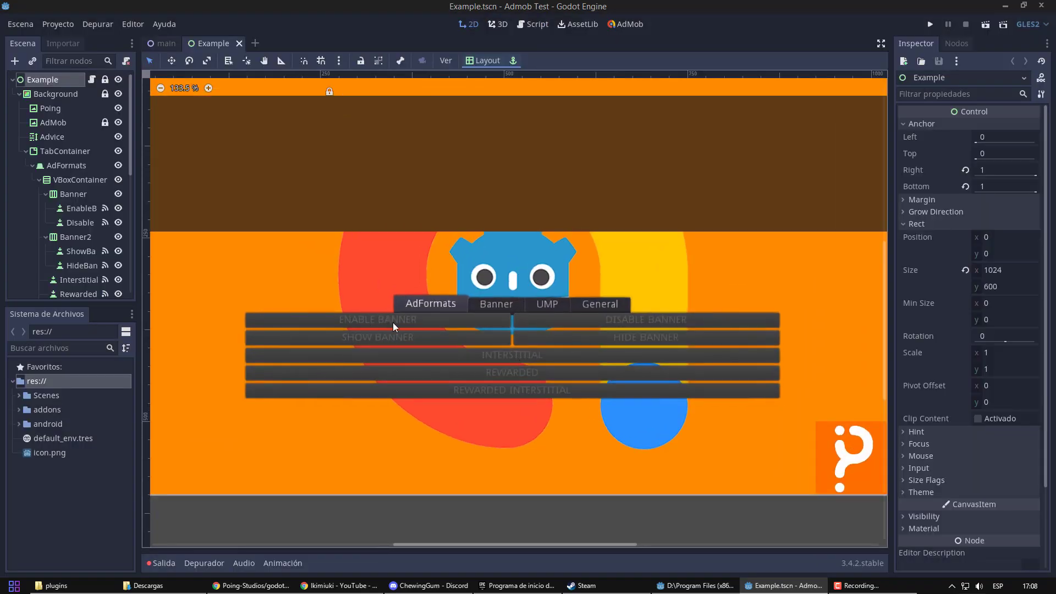
pyautogui.scroll(-3, 647, 327)
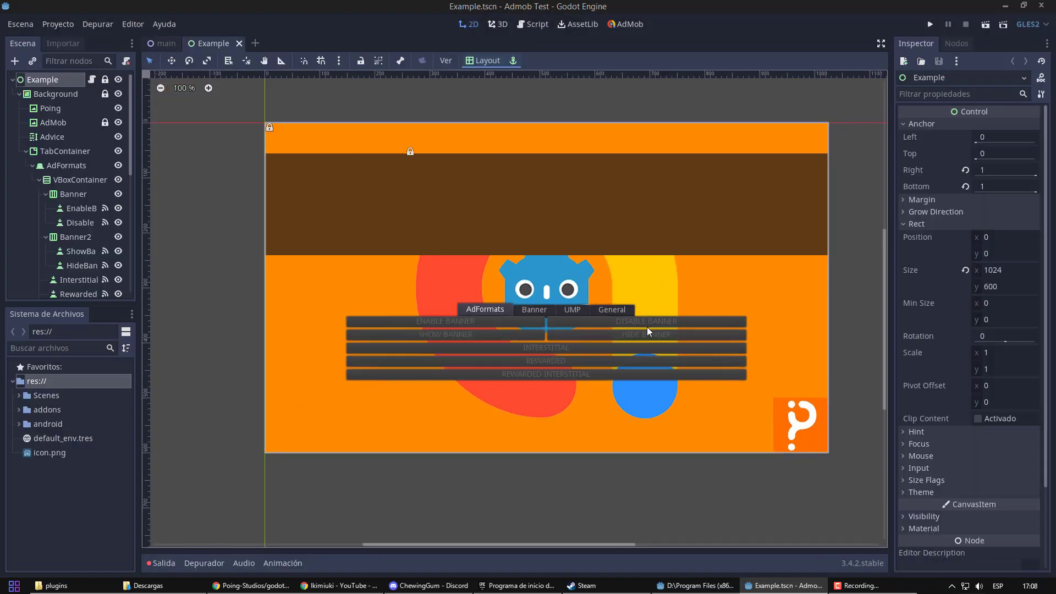
# Step: Run the project and switch between the demo's Banner and General tabs
pyautogui.click(926, 28)
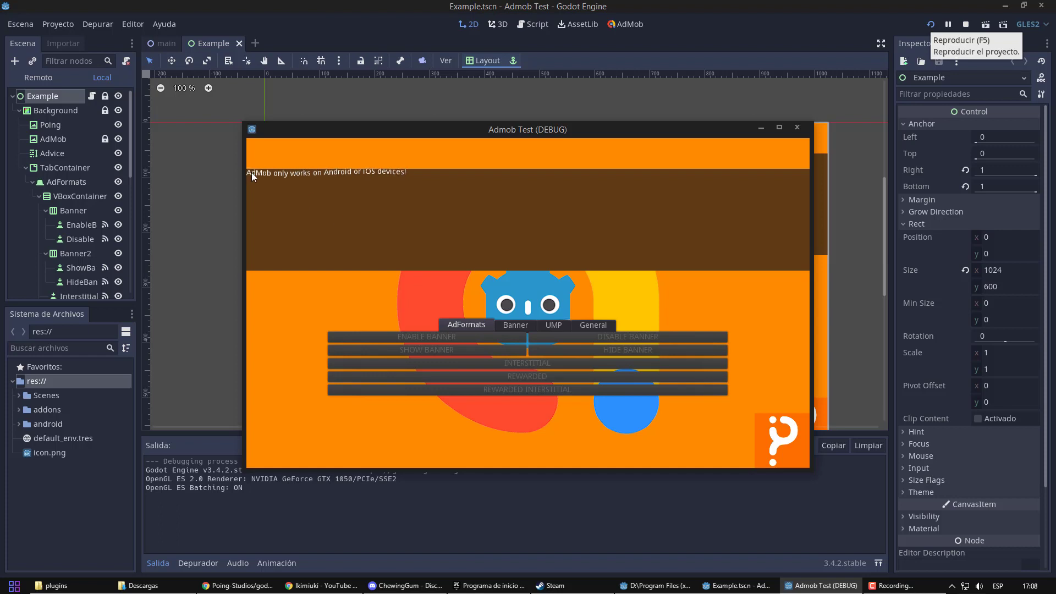
pyautogui.click(517, 326)
pyautogui.click(594, 325)
pyautogui.click(518, 325)
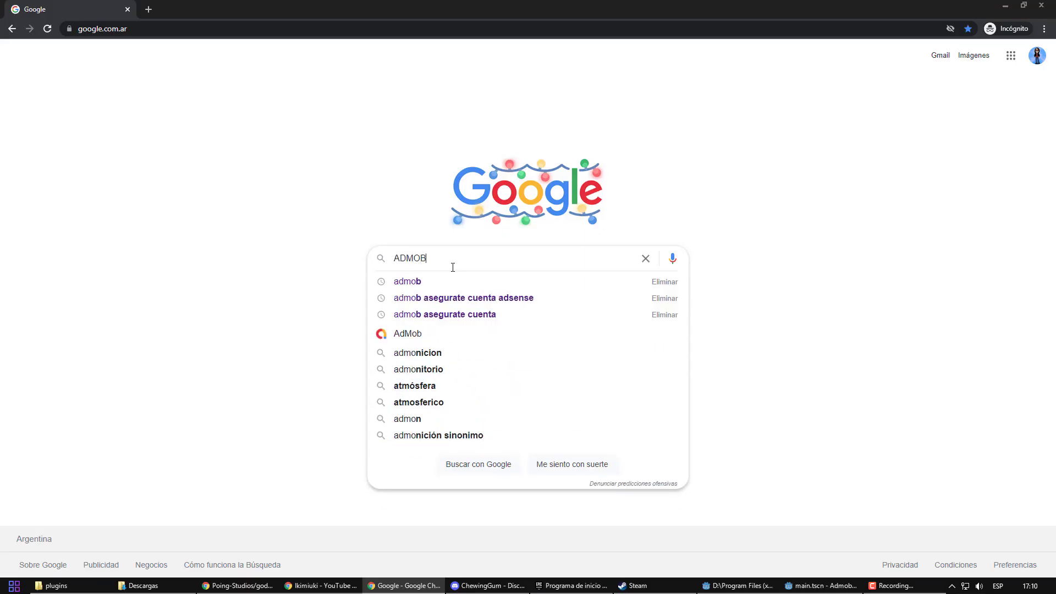
# Step: Search ADMOB, sign into Google AdMob with the current account, and begin adding an app
pyautogui.press('Return')
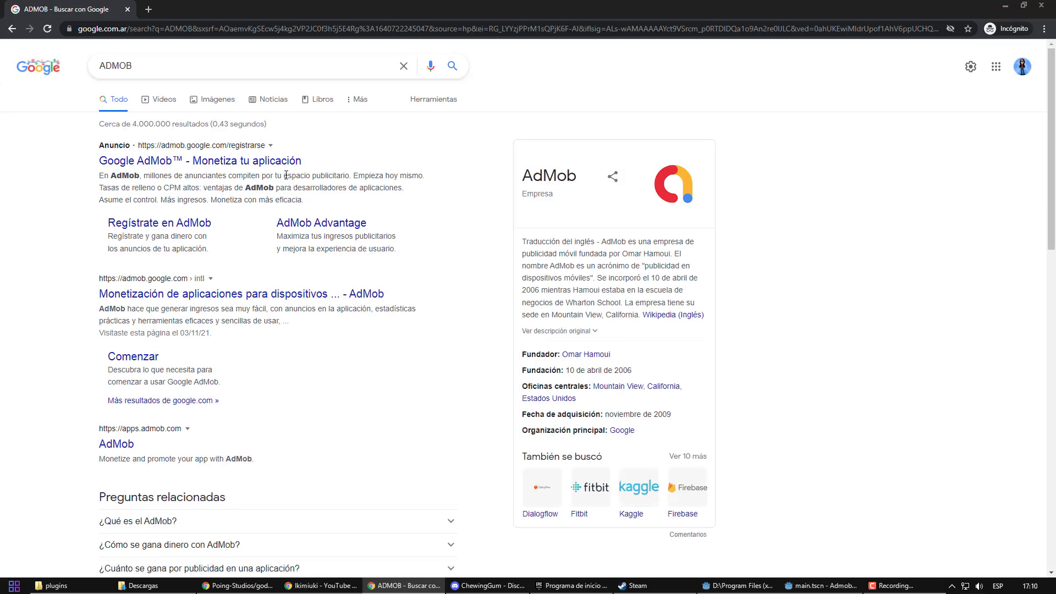
pyautogui.click(272, 161)
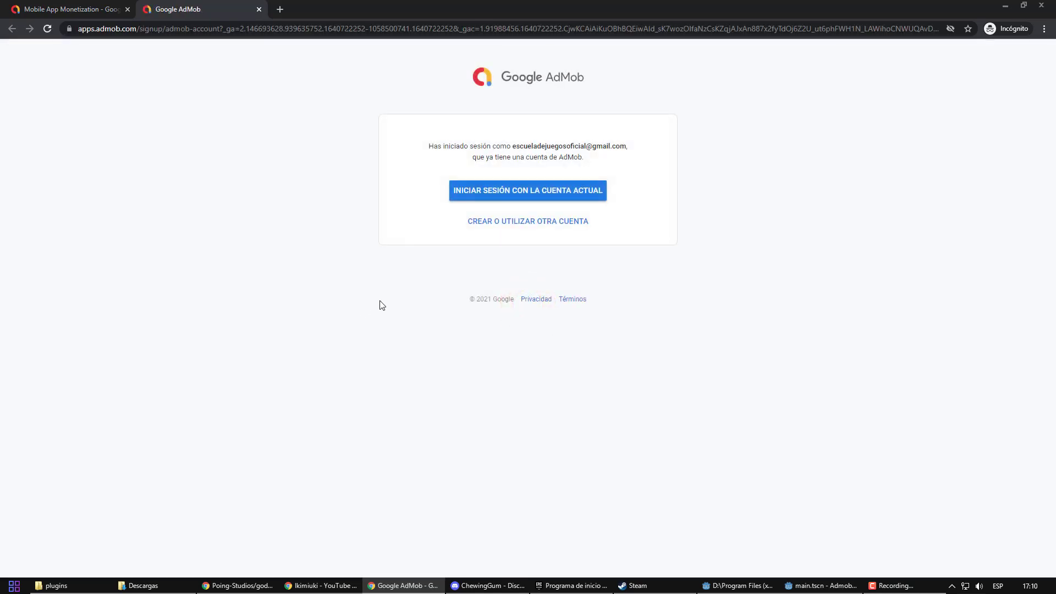
pyautogui.click(498, 201)
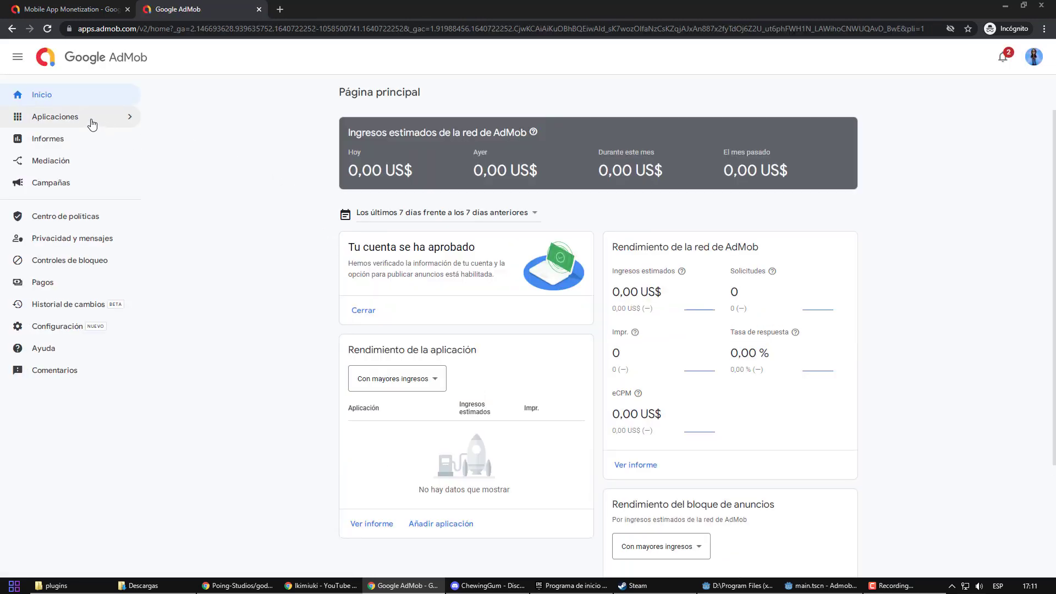
pyautogui.moveTo(83, 120)
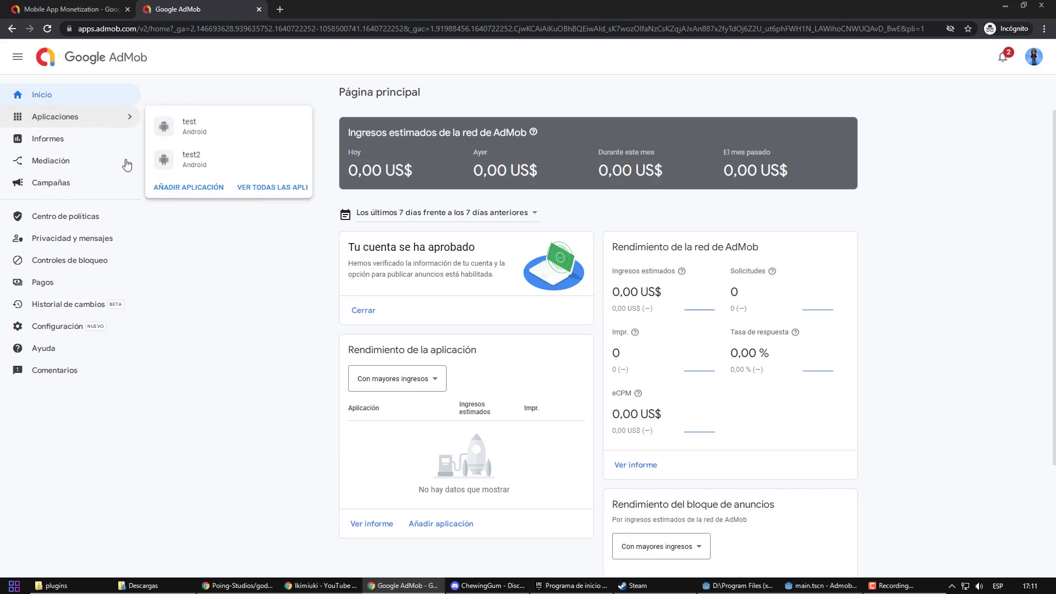
pyautogui.click(207, 194)
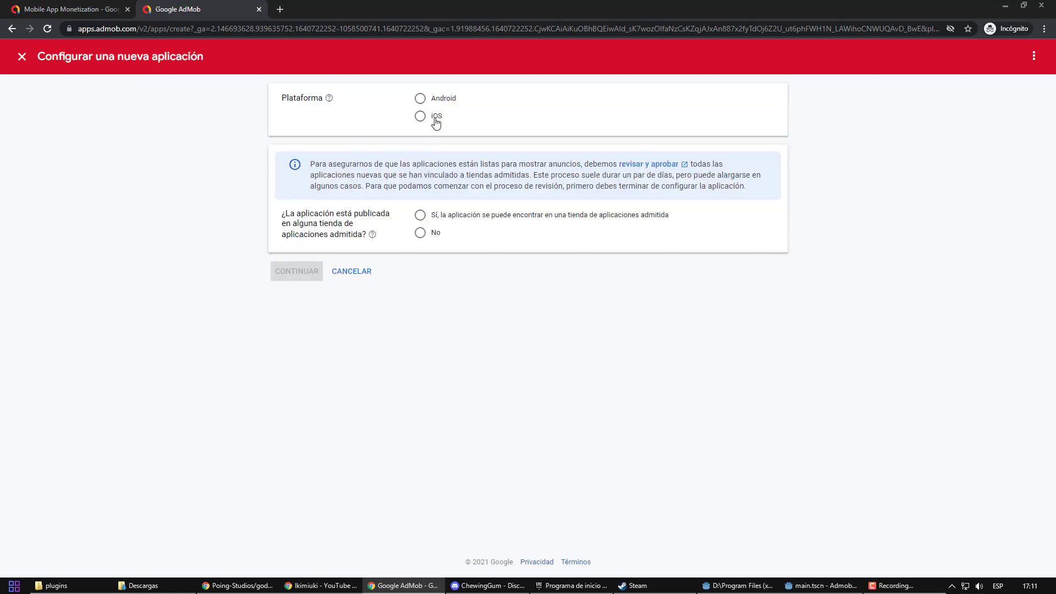
# Step: Choose Android as the platform and mark the app as published in a store
pyautogui.click(421, 98)
pyautogui.click(373, 235)
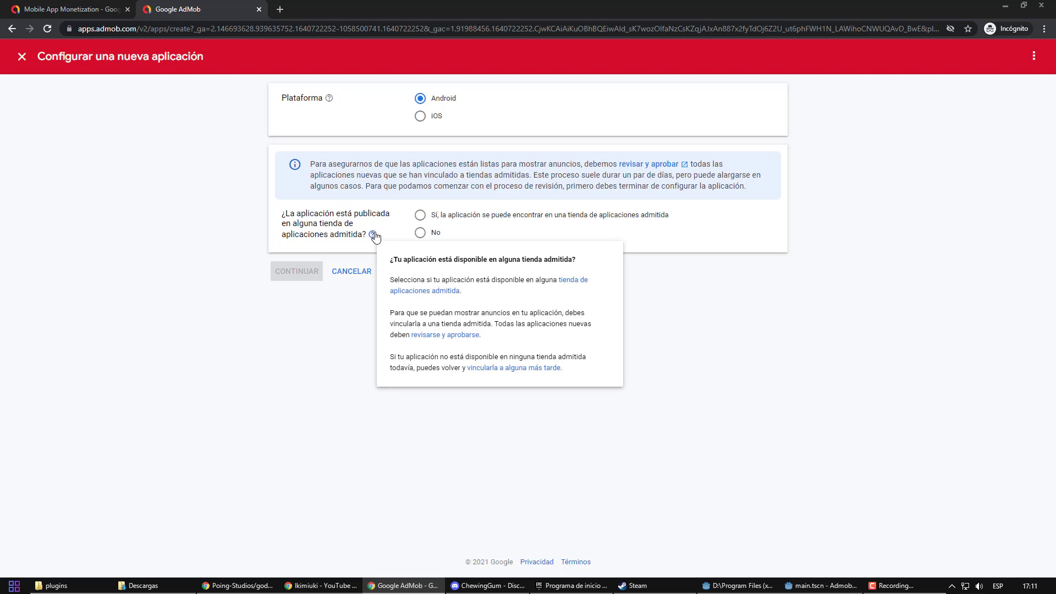
pyautogui.click(421, 215)
pyautogui.click(297, 271)
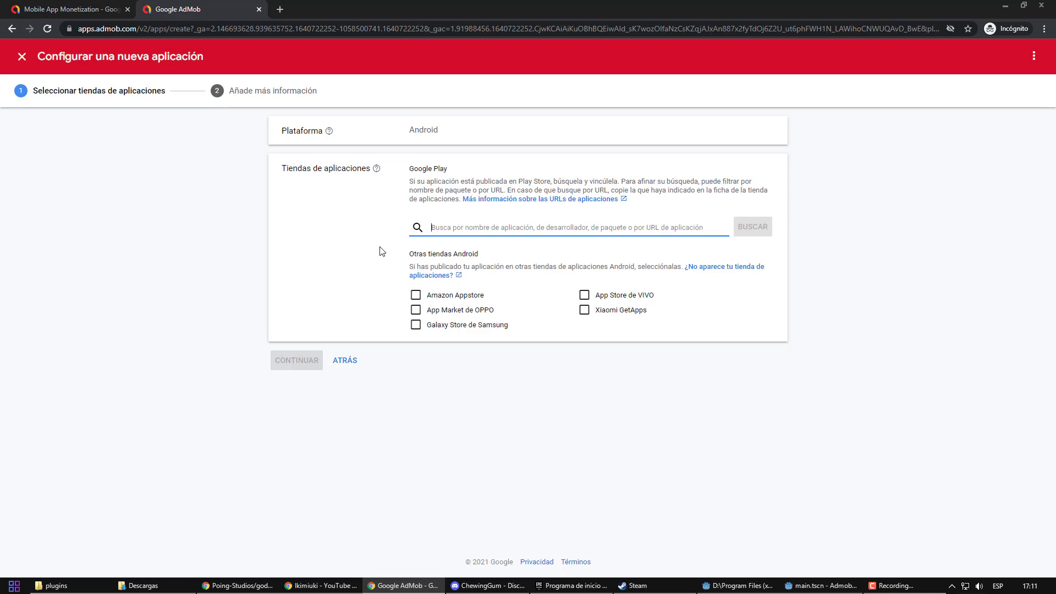
# Step: Link the Heroes Epicos Play listing and select its package name com.willgem.heroesepicos
pyautogui.write('heroes epicos')
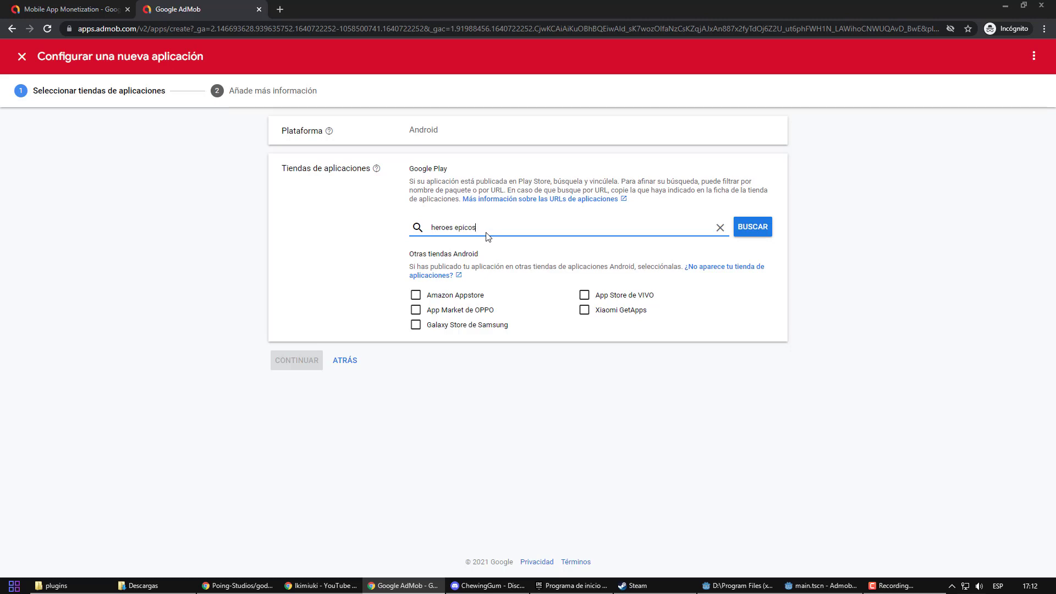
pyautogui.click(750, 226)
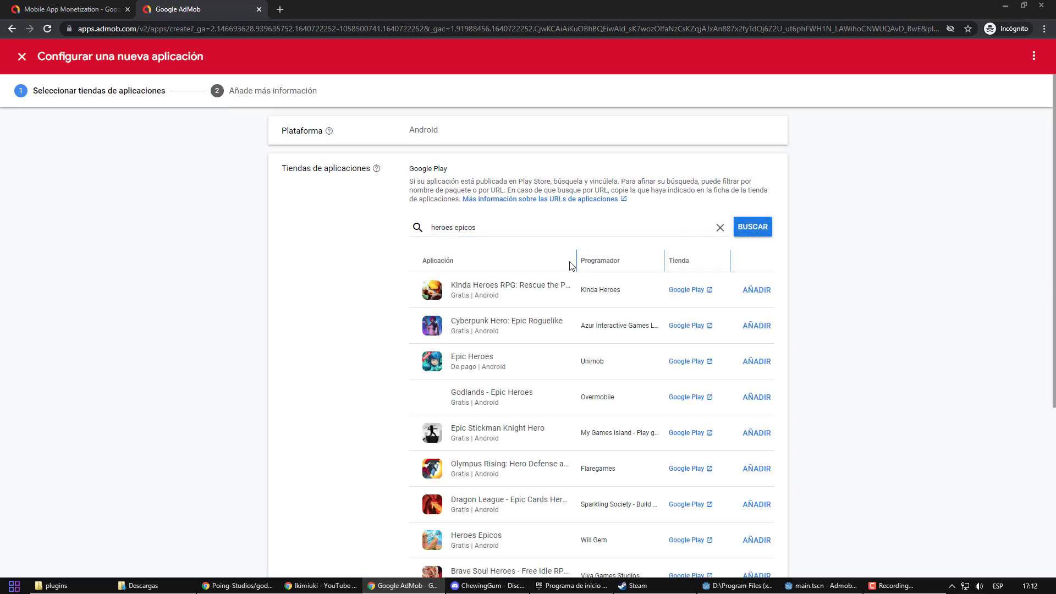
pyautogui.scroll(-3, 569, 264)
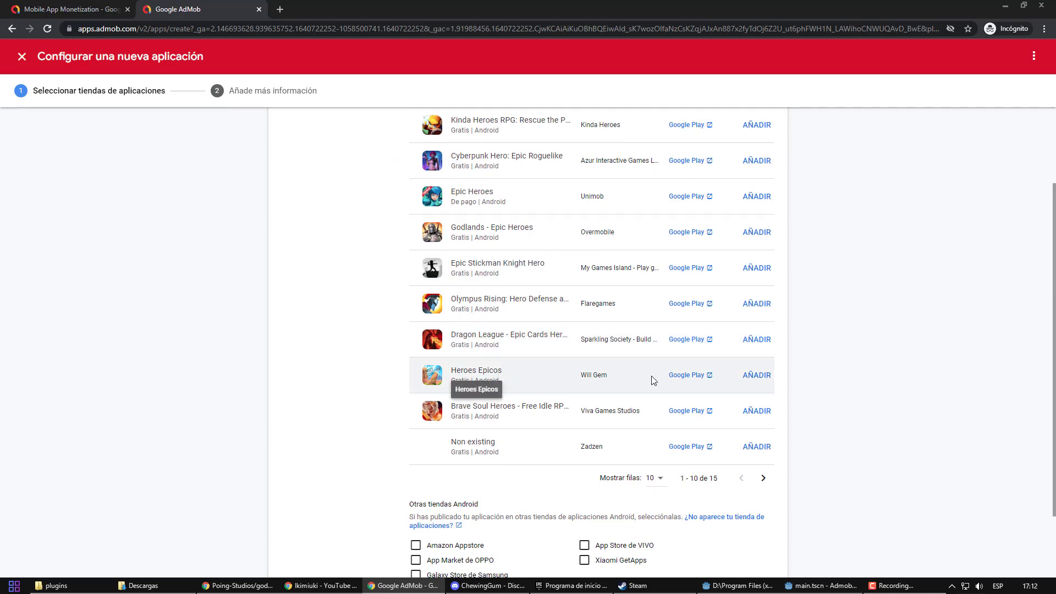
pyautogui.click(770, 380)
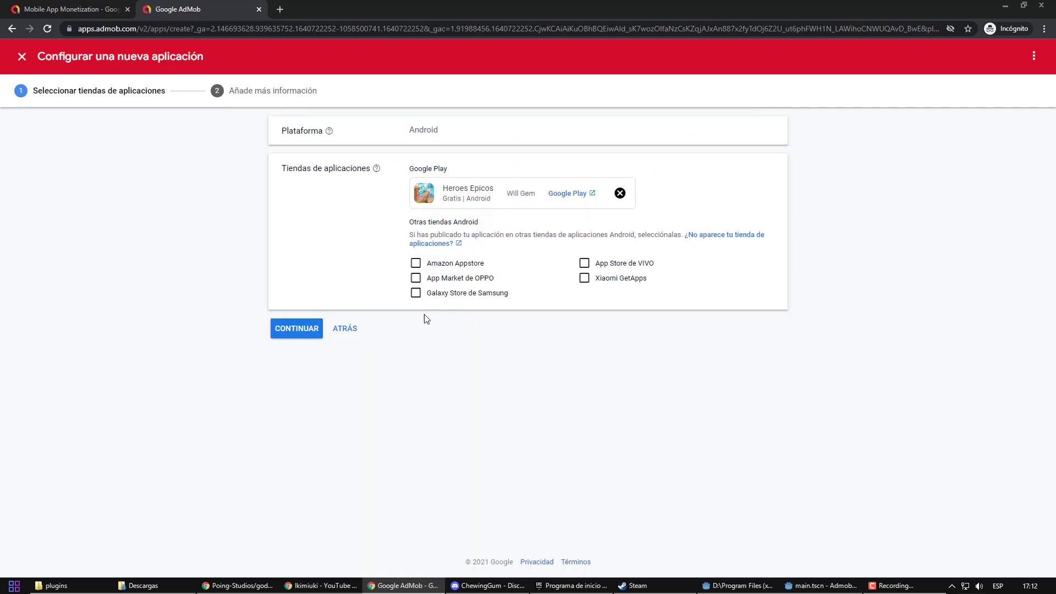
pyautogui.click(290, 331)
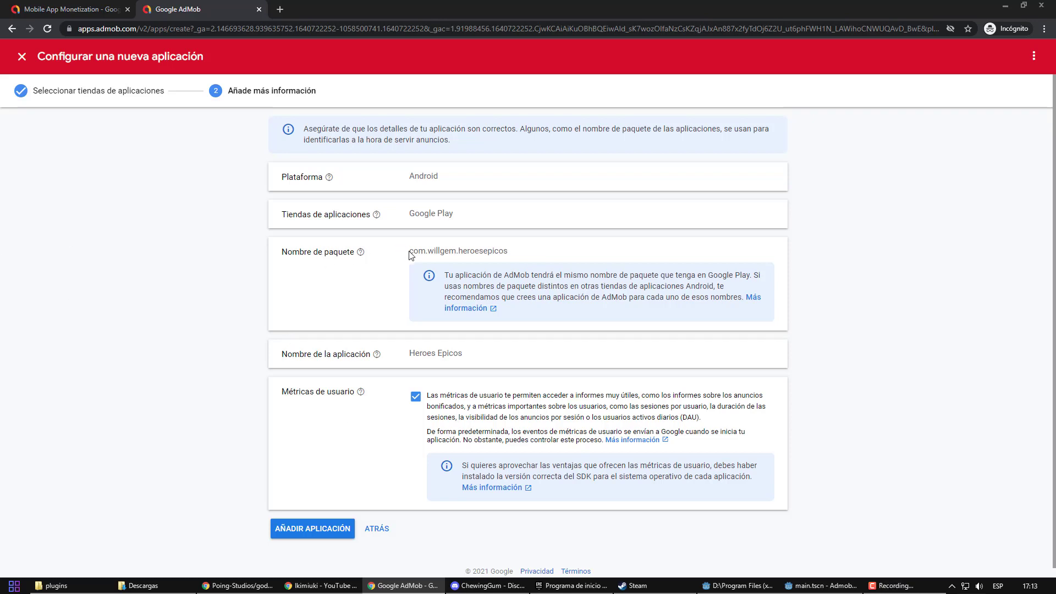
pyautogui.moveTo(409, 254); pyautogui.dragTo(548, 254)
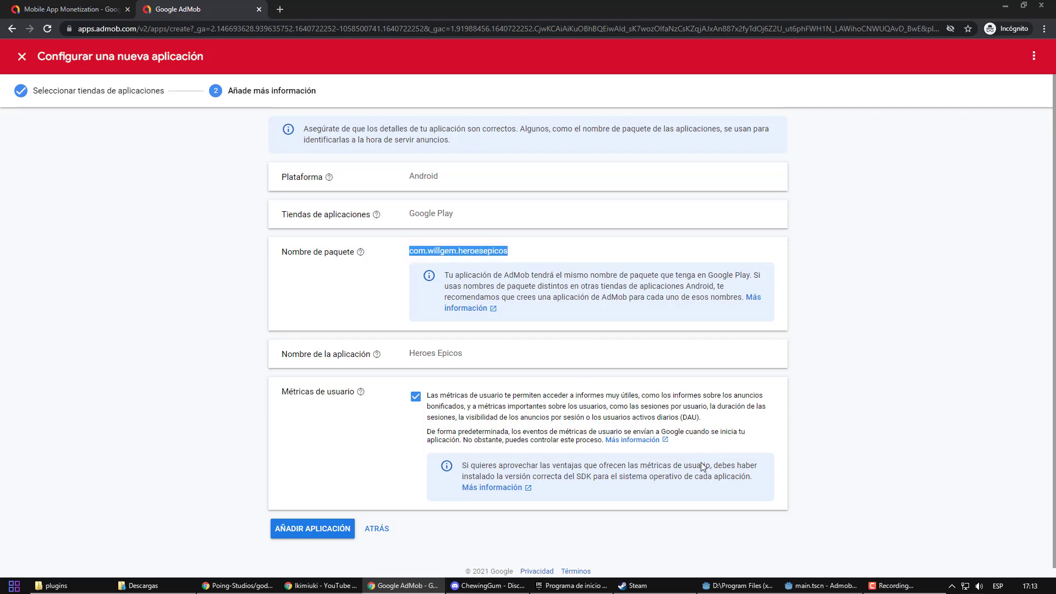
# Step: In Godot's Android export options, select the package Unique Name text for replacement
pyautogui.click(821, 586)
pyautogui.click(72, 26)
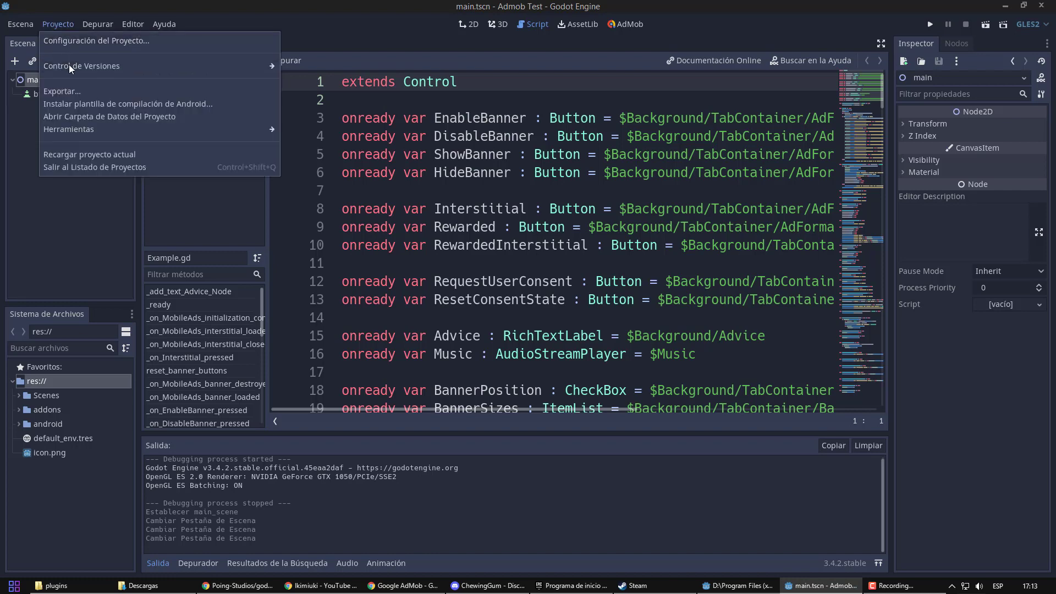
pyautogui.click(71, 91)
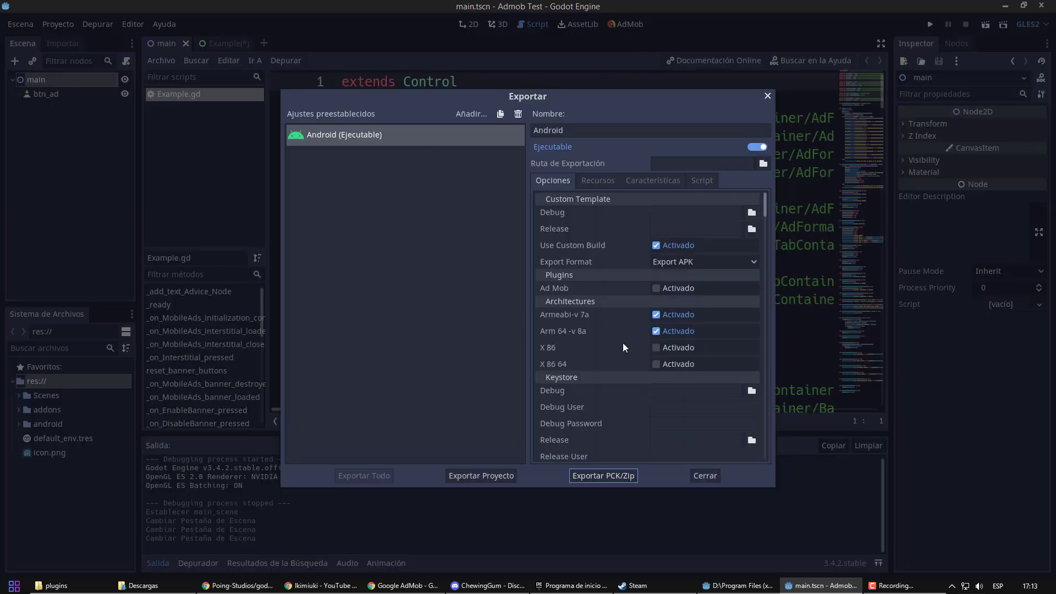
pyautogui.scroll(-8, 622, 343)
pyautogui.click(654, 335)
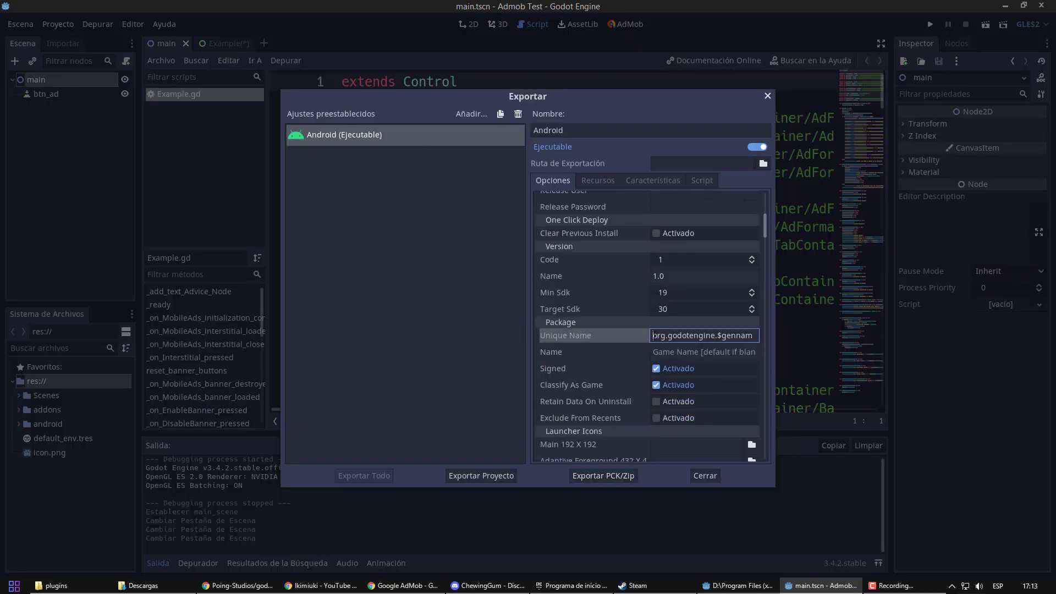
pyautogui.hotkey('ctrl', 'a')
pyautogui.hotkey('alt', 'Tab')
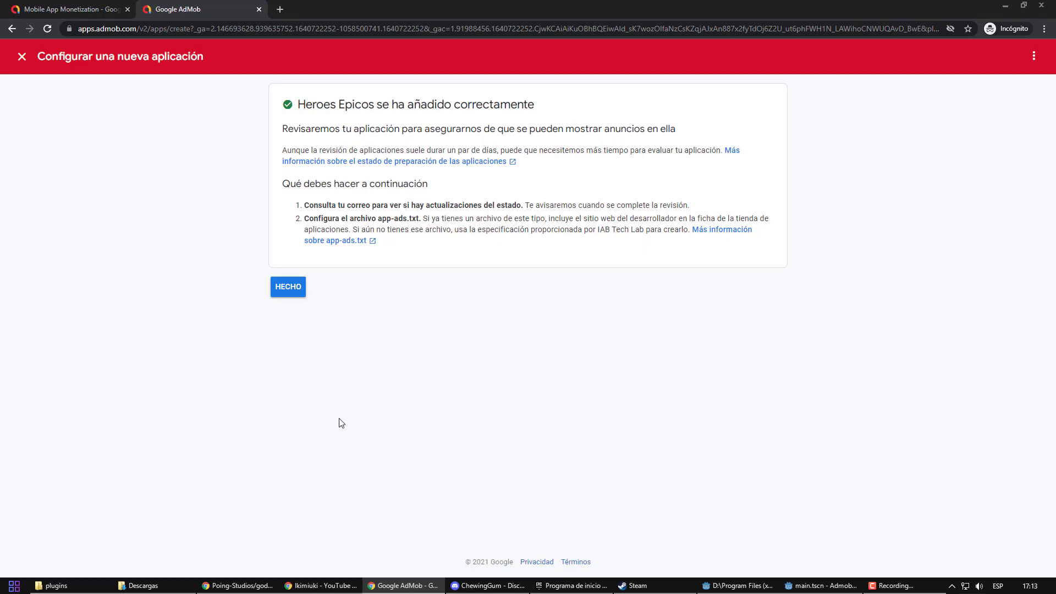
# Step: Finish adding Heroes Epicos and open the app-ads.txt setup instructions from the all-apps list
pyautogui.click(287, 287)
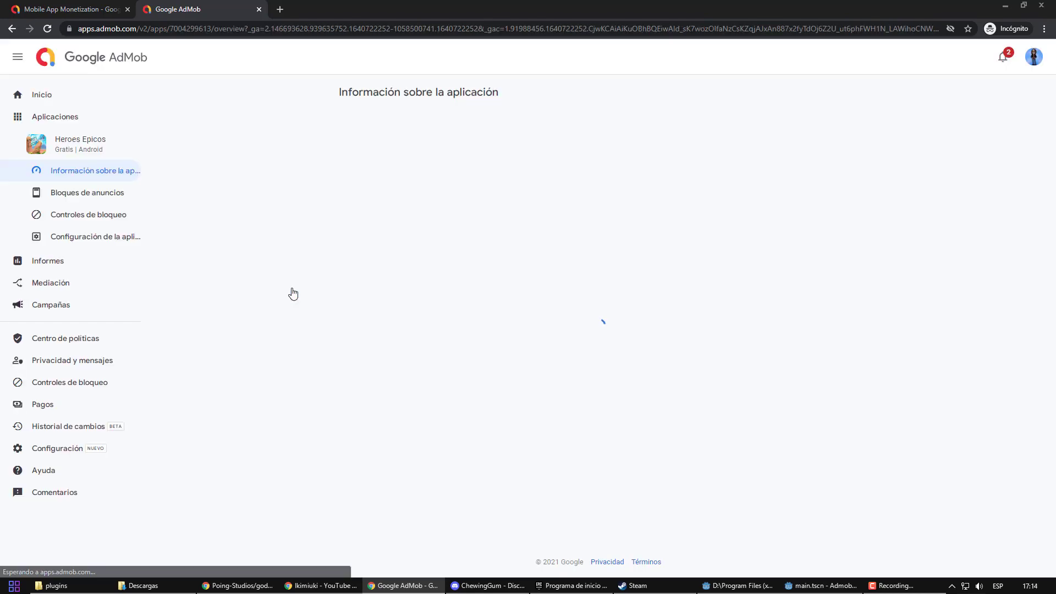
pyautogui.click(110, 214)
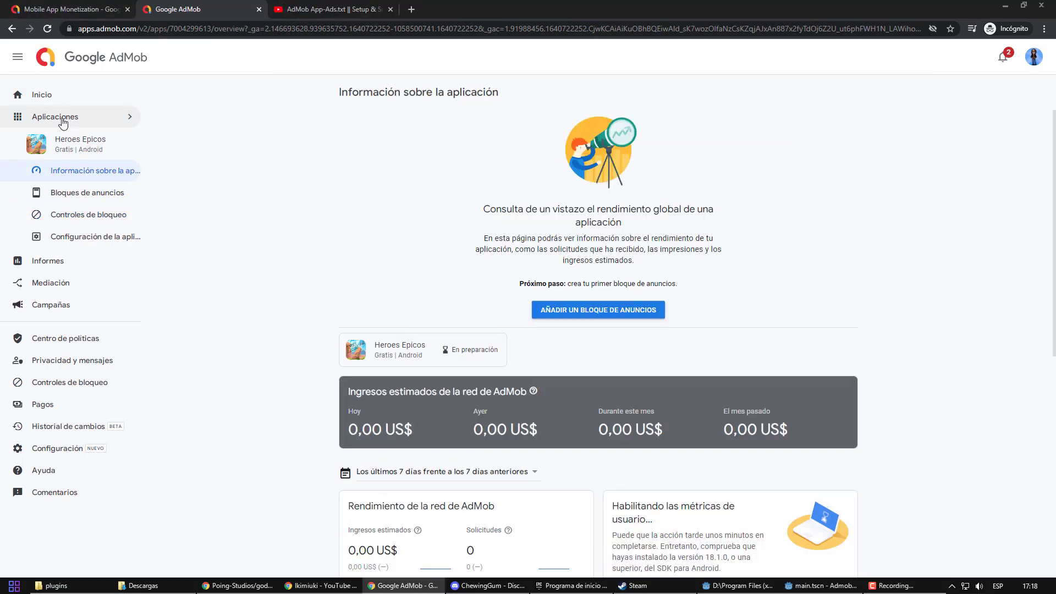
pyautogui.click(63, 117)
pyautogui.click(249, 221)
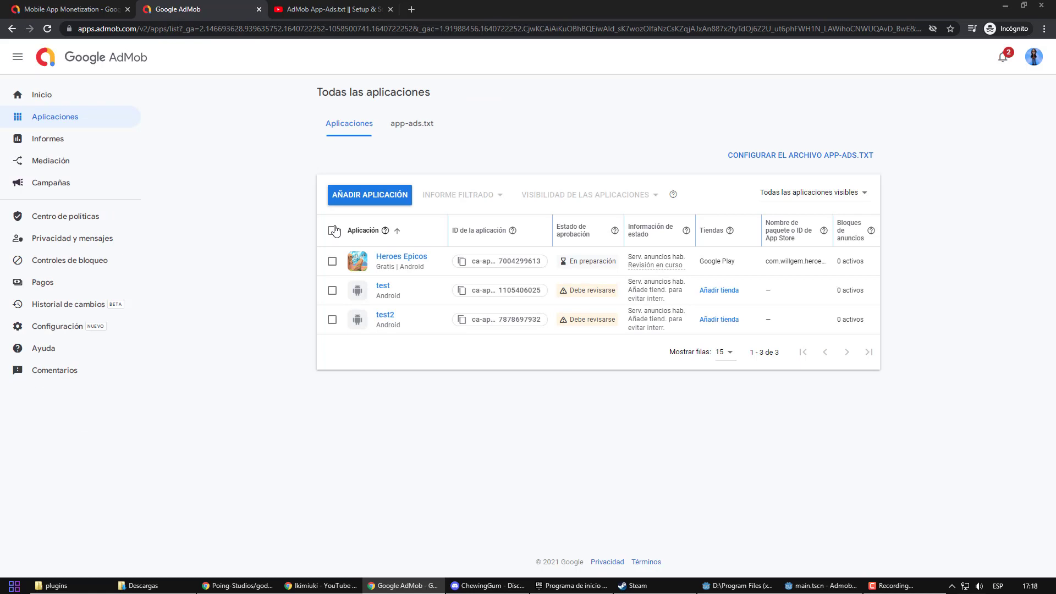
pyautogui.click(414, 125)
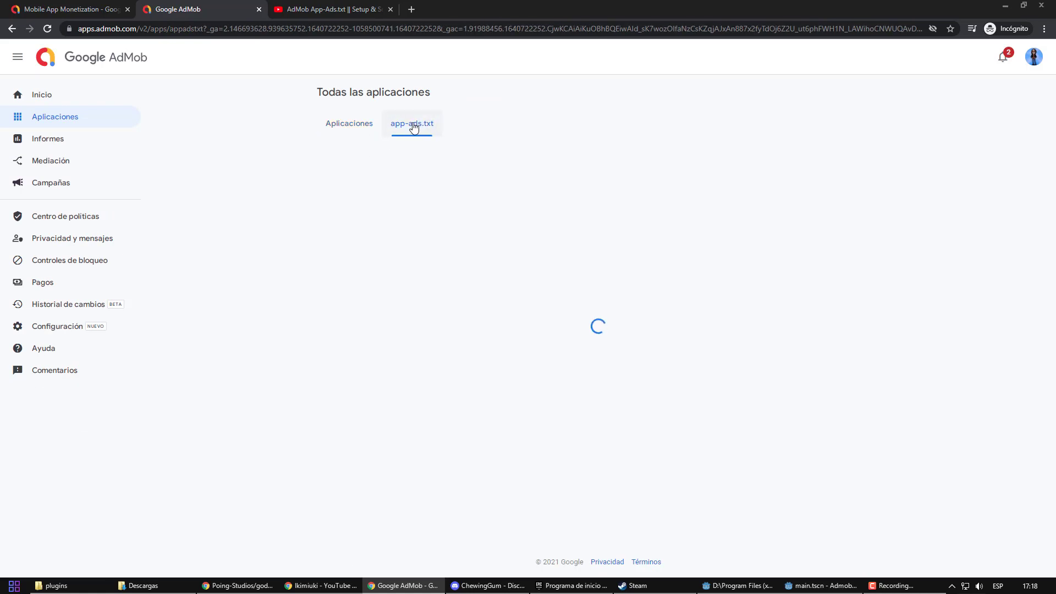
pyautogui.click(416, 233)
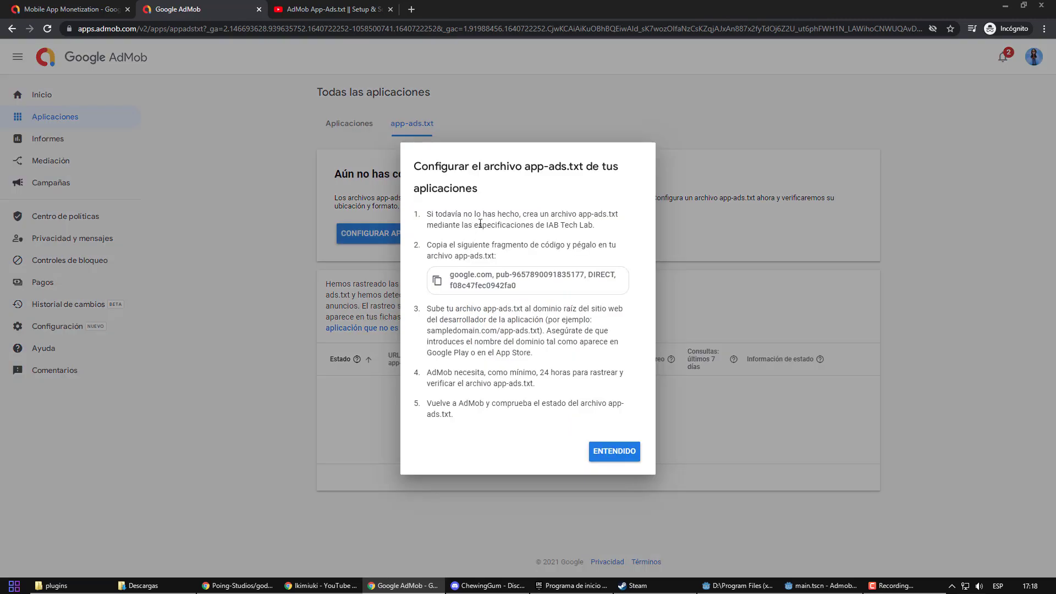
# Step: Copy the app-ads.txt publisher line and paste it into a new Notepad document
pyautogui.click(533, 291)
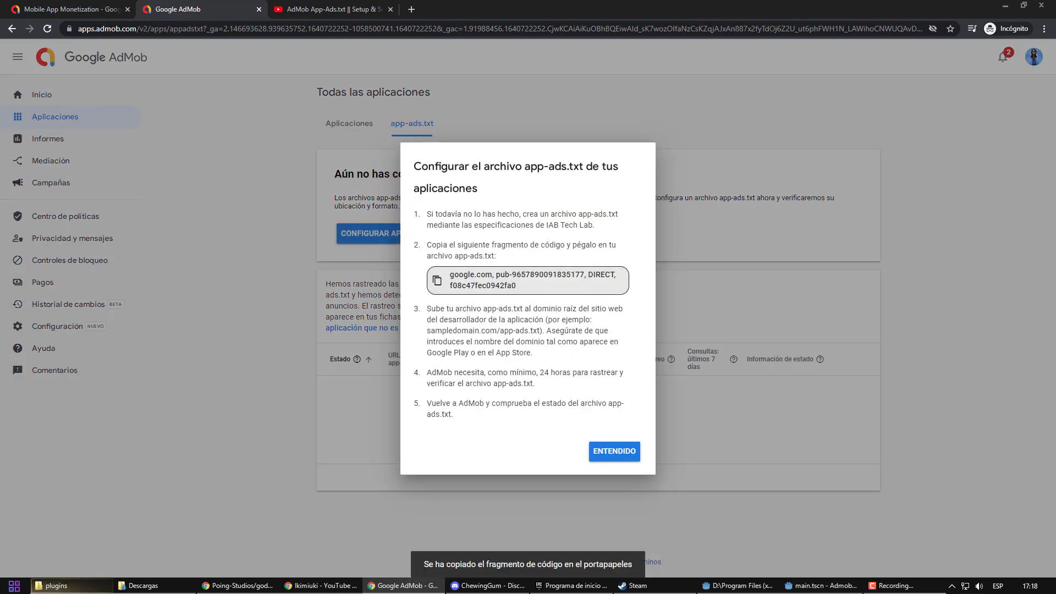
pyautogui.press('super')
pyautogui.click(66, 405)
pyautogui.hotkey('ctrl', 'v')
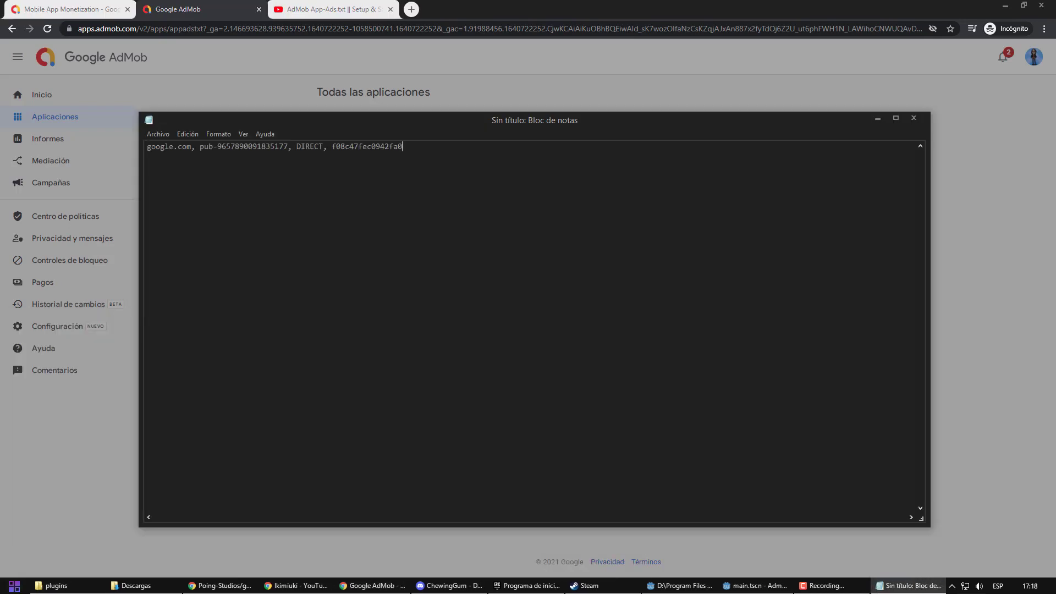
# Step: Save the Notepad file on the Desktop as app-ads.txt
pyautogui.click(158, 133)
pyautogui.click(177, 174)
pyautogui.click(1030, 300)
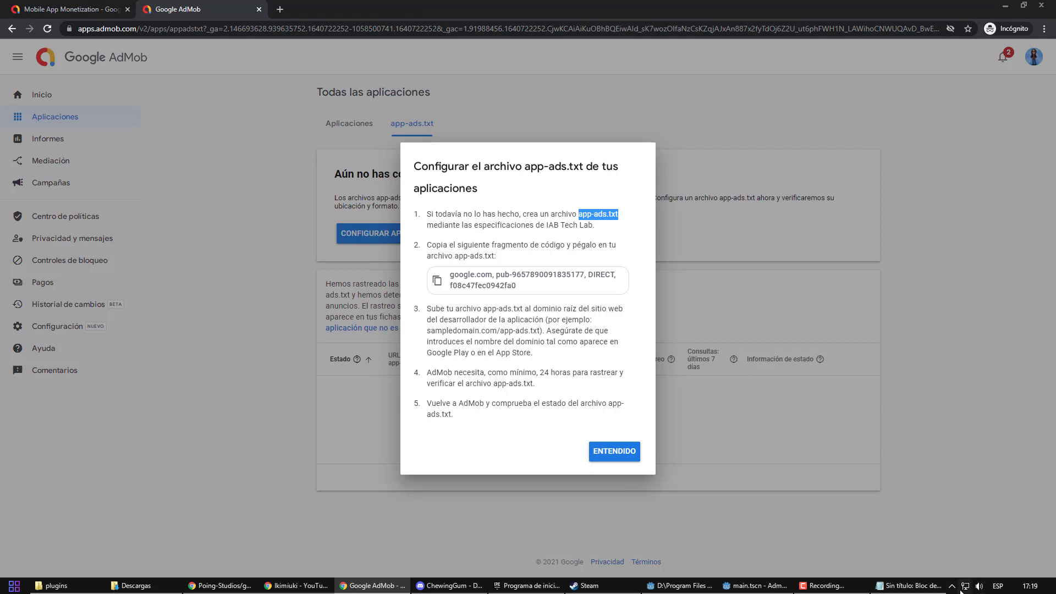
pyautogui.click(893, 586)
pyautogui.write('app-ads.txt')
pyautogui.click(572, 419)
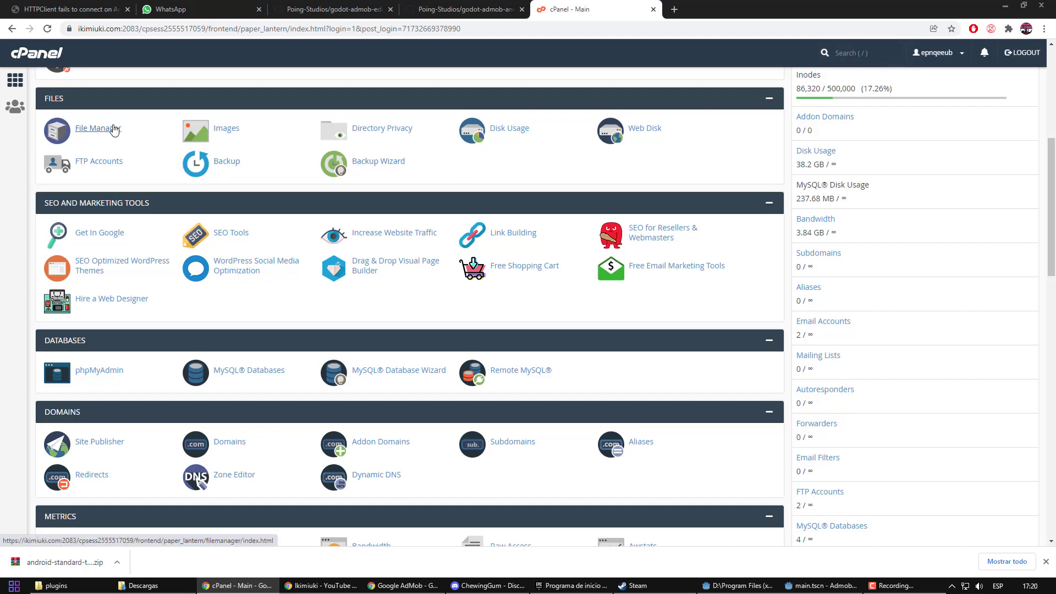
# Step: Upload app-ads.txt from the Desktop into public_html via cPanel File Manager
pyautogui.click(113, 130)
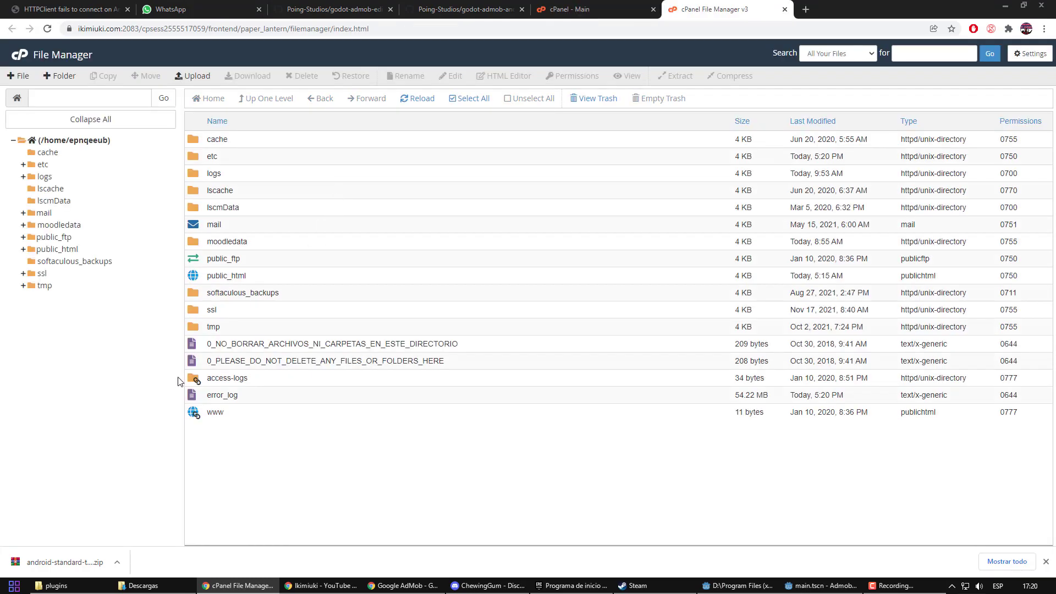
pyautogui.doubleClick(208, 276)
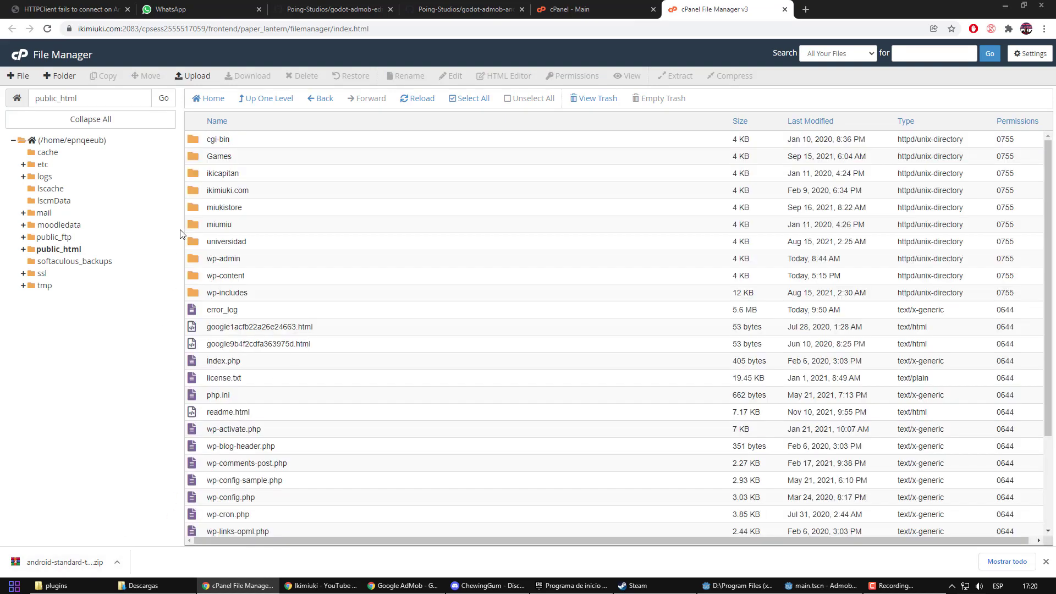
pyautogui.click(191, 76)
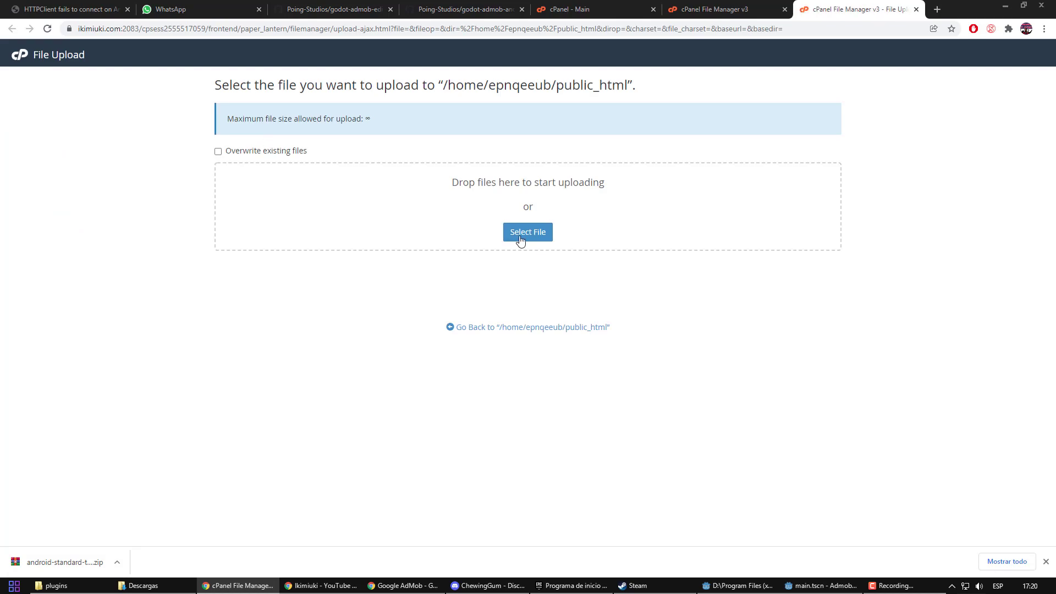
pyautogui.click(529, 233)
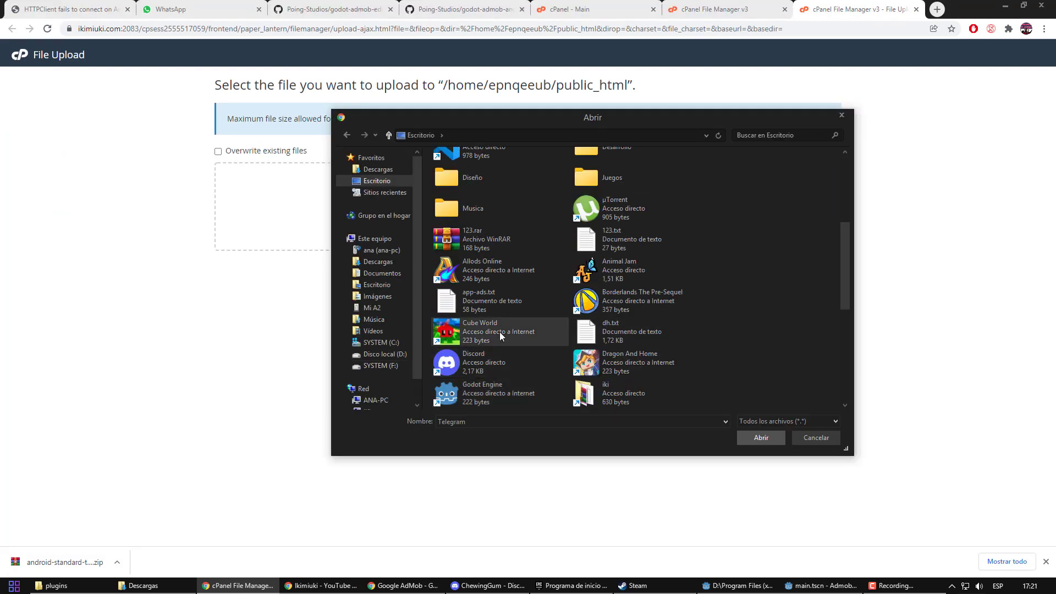
pyautogui.doubleClick(487, 306)
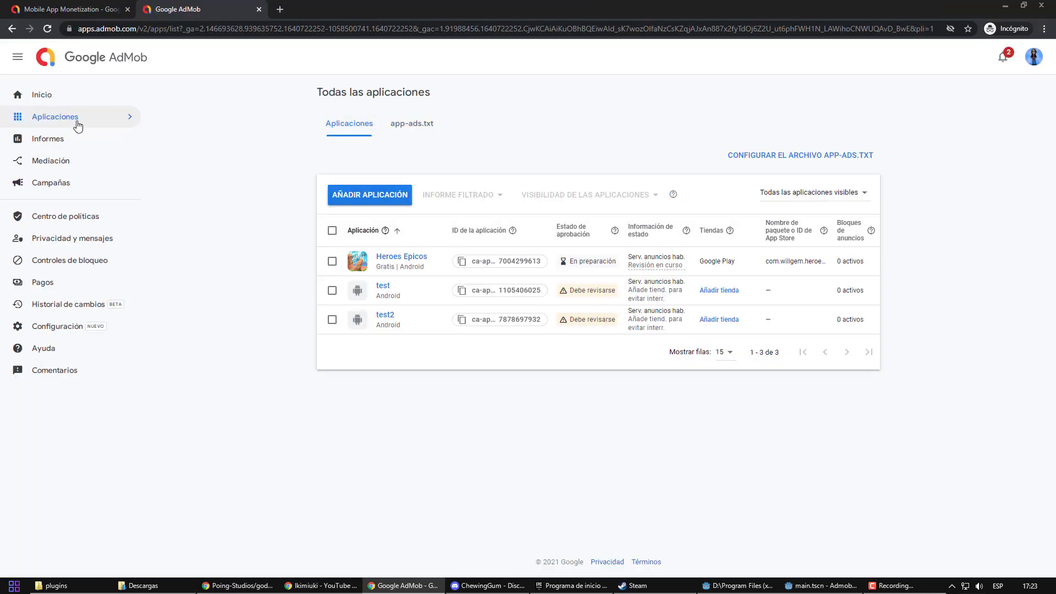
# Step: Start a new ad unit for Heroes Epicos using the Rewarded format
pyautogui.moveTo(78, 126)
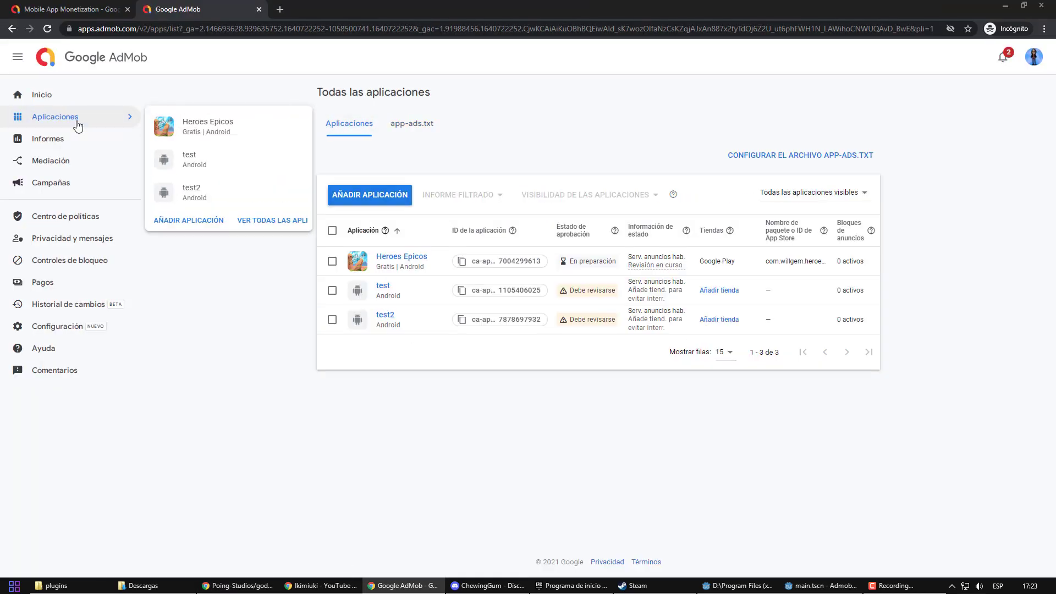
pyautogui.click(204, 126)
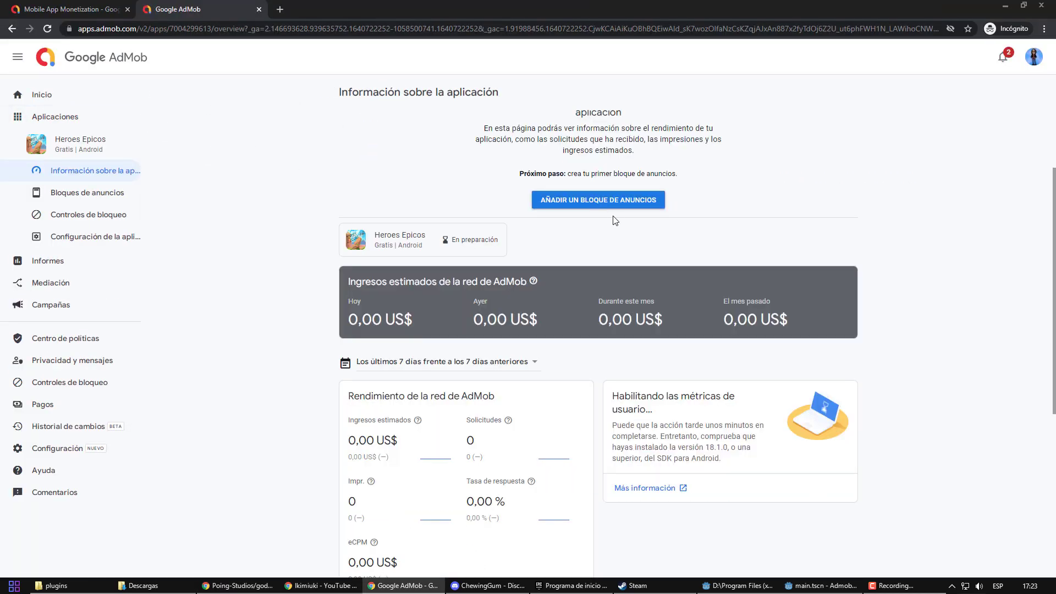
pyautogui.click(608, 203)
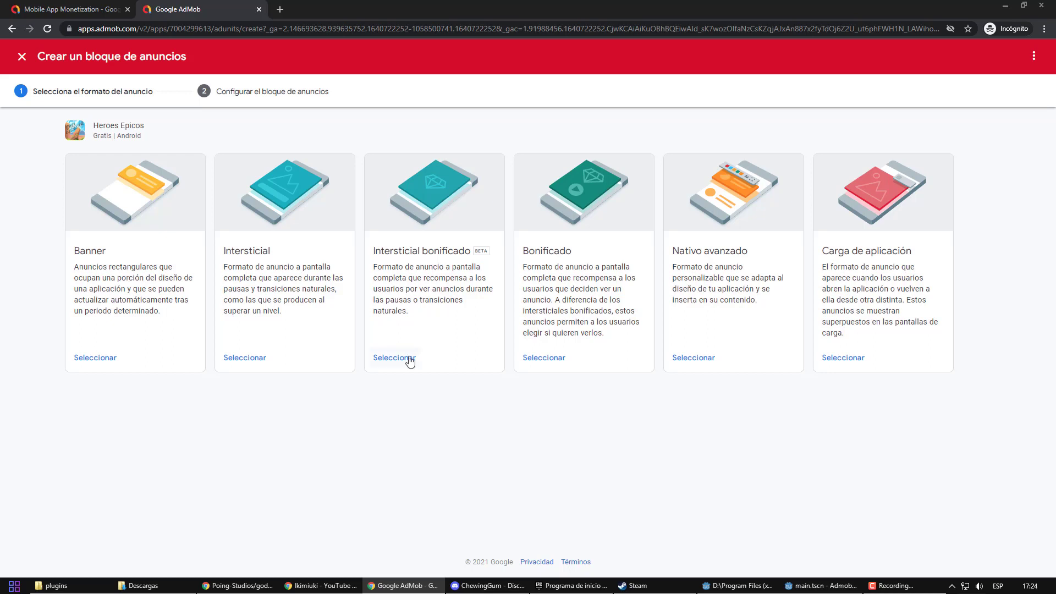
pyautogui.click(557, 361)
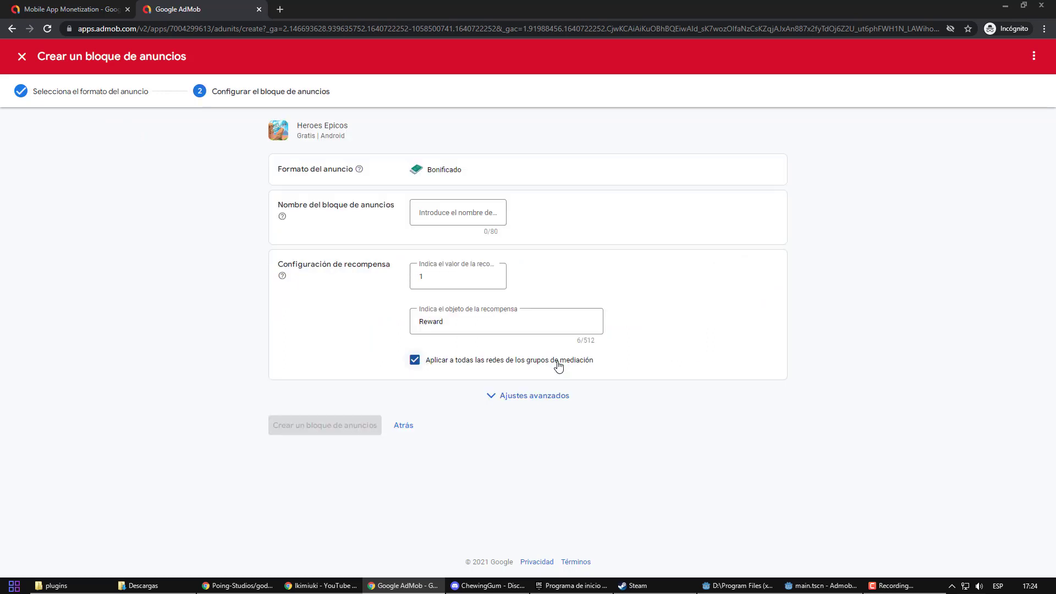
# Step: Name the ad unit 'Heroes Ads', keep the 1 Reward setting, and review advanced settings
pyautogui.click(457, 215)
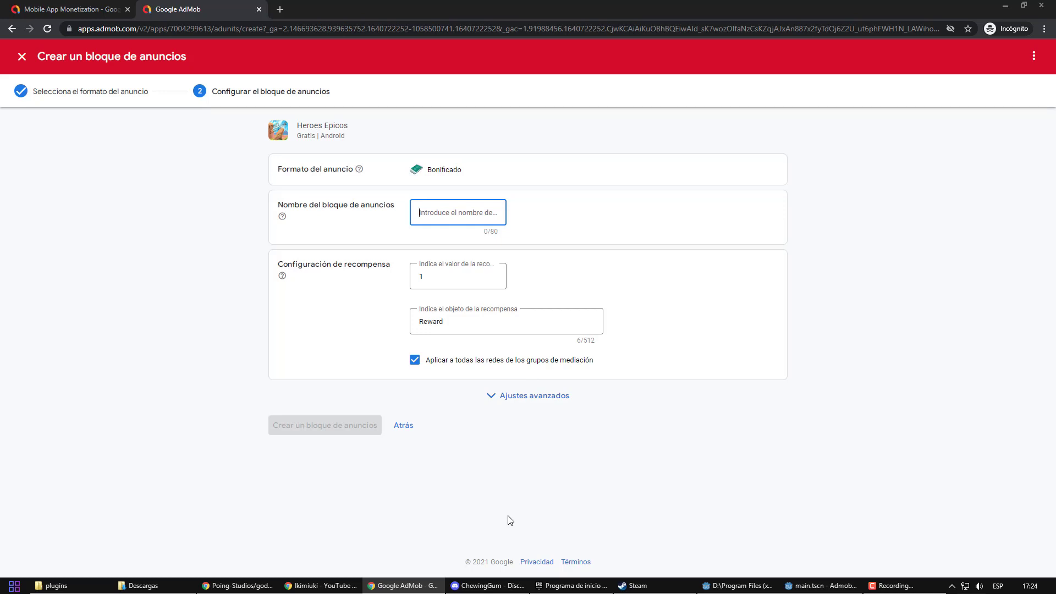
pyautogui.write('Heroes Ads')
pyautogui.press('Tab')
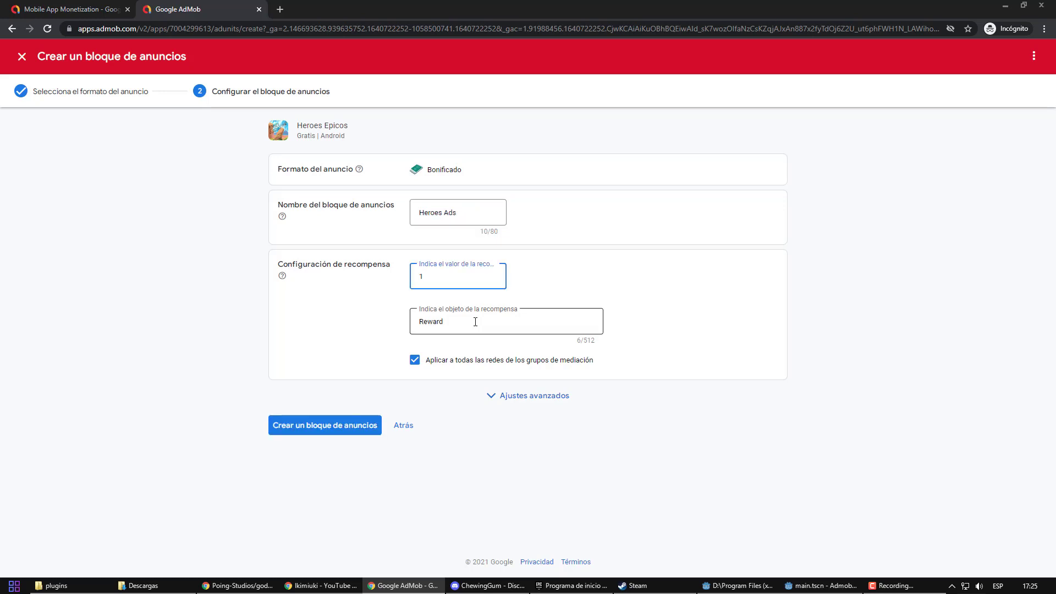
pyautogui.moveTo(475, 322); pyautogui.dragTo(386, 337)
pyautogui.click(460, 326)
pyautogui.moveTo(460, 326); pyautogui.dragTo(414, 325)
pyautogui.click(458, 323)
pyautogui.click(496, 397)
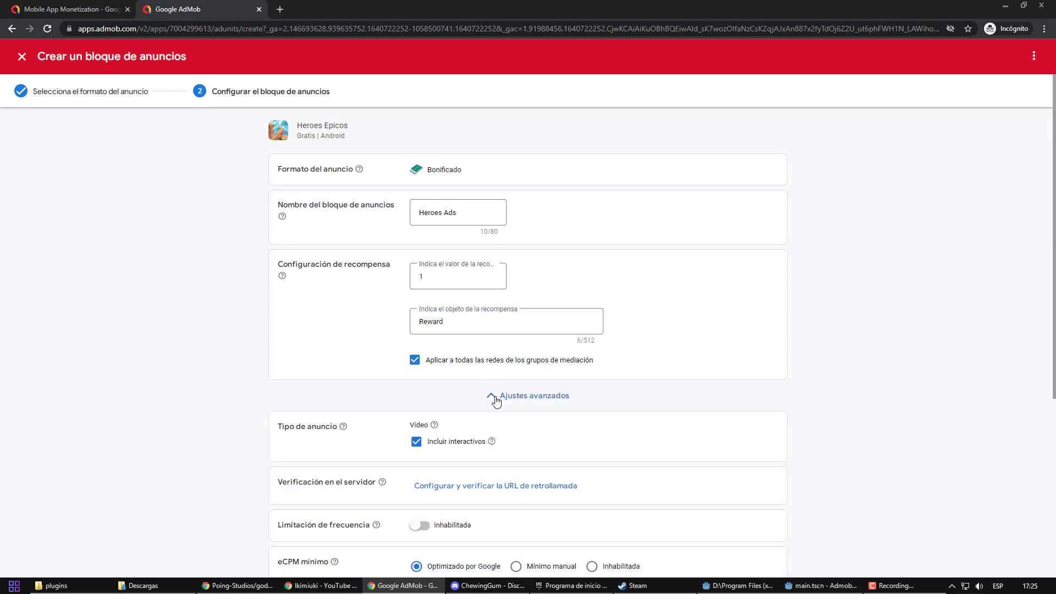
pyautogui.scroll(-4, 511, 350)
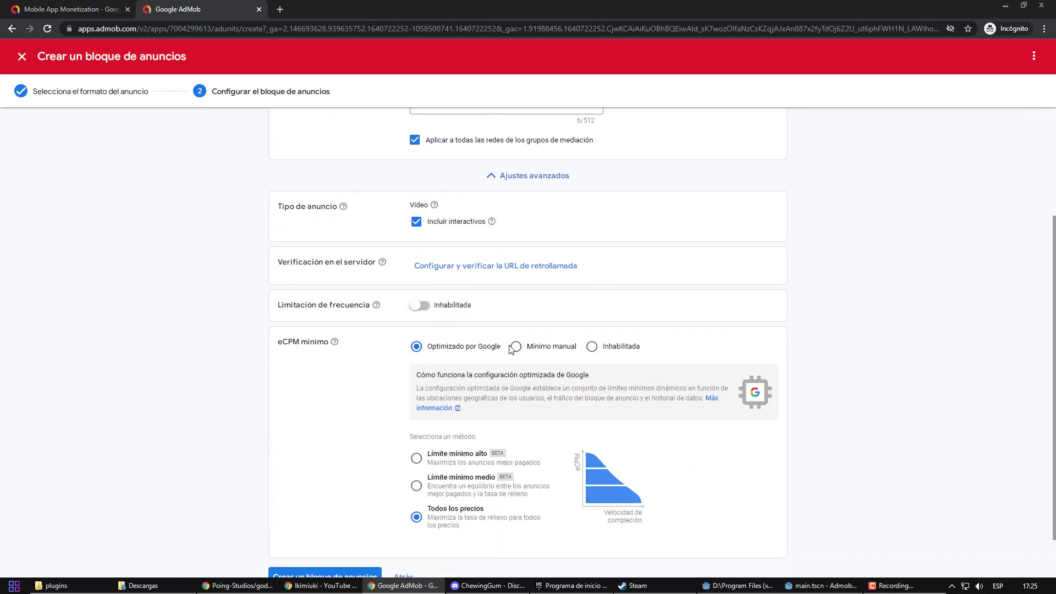
# Step: Create the Heroes Ads ad unit, then select the app ID on the confirmation page to copy
pyautogui.click(332, 434)
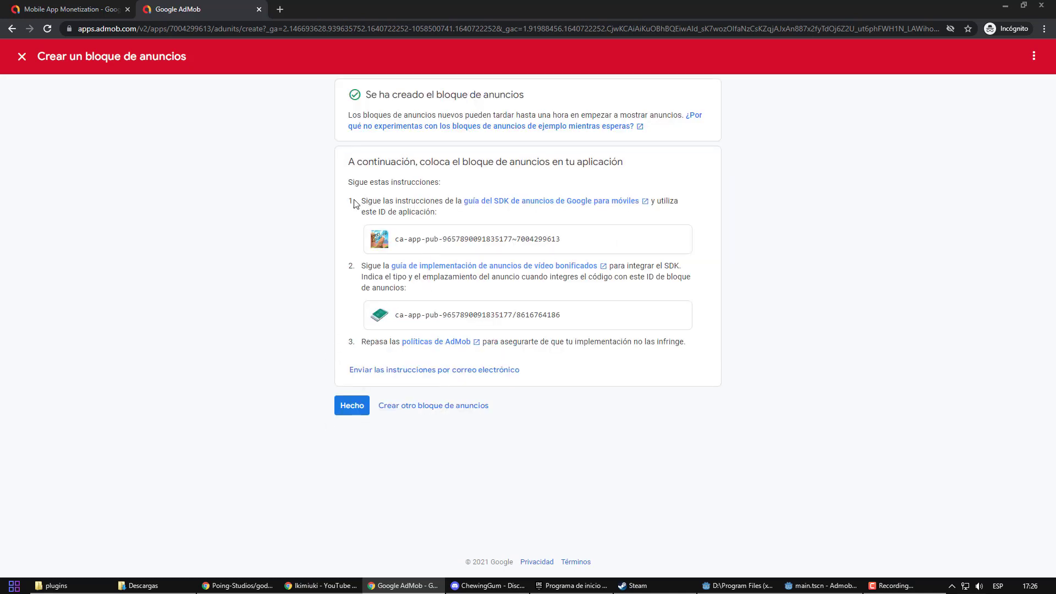
pyautogui.moveTo(393, 239)
pyautogui.mouseDown()
pyautogui.moveTo(572, 248)
pyautogui.moveTo(397, 237)
pyautogui.mouseUp()
pyautogui.click(587, 239)
pyautogui.moveTo(393, 315); pyautogui.dragTo(589, 317)
pyautogui.click(585, 316)
pyautogui.moveTo(393, 237)
pyautogui.mouseDown()
pyautogui.moveTo(594, 252)
pyautogui.moveTo(585, 242)
pyautogui.moveTo(397, 238)
pyautogui.mouseUp()
pyautogui.hotkey('ctrl', 'c')
# Step: From the plugins folder, open android/build/AndroidManifest.xml with Visual Studio Code
pyautogui.click(55, 585)
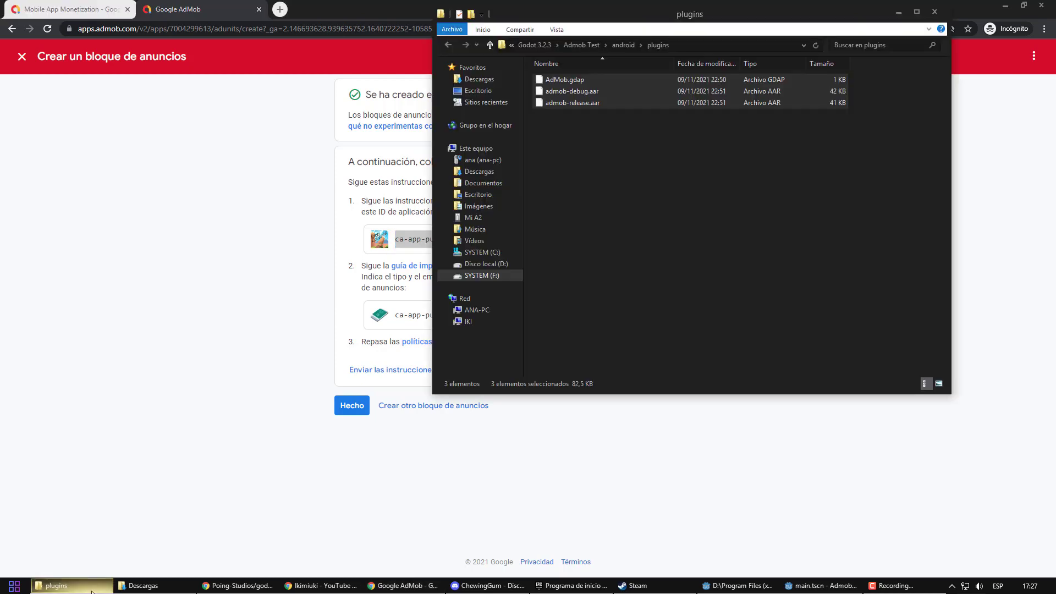
pyautogui.press('BackSpace')
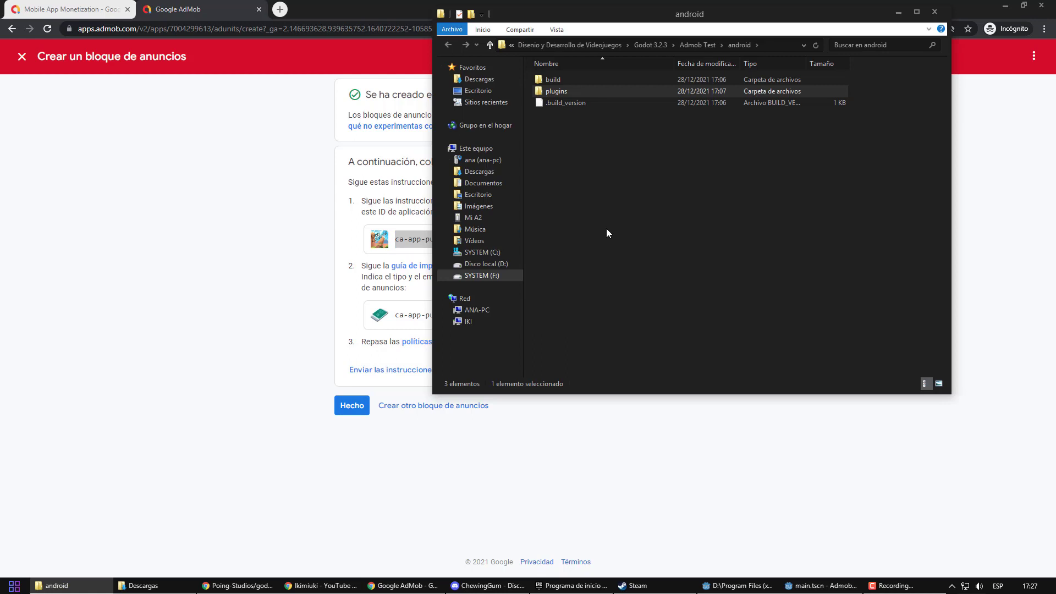
pyautogui.press('Up')
pyautogui.press('Return')
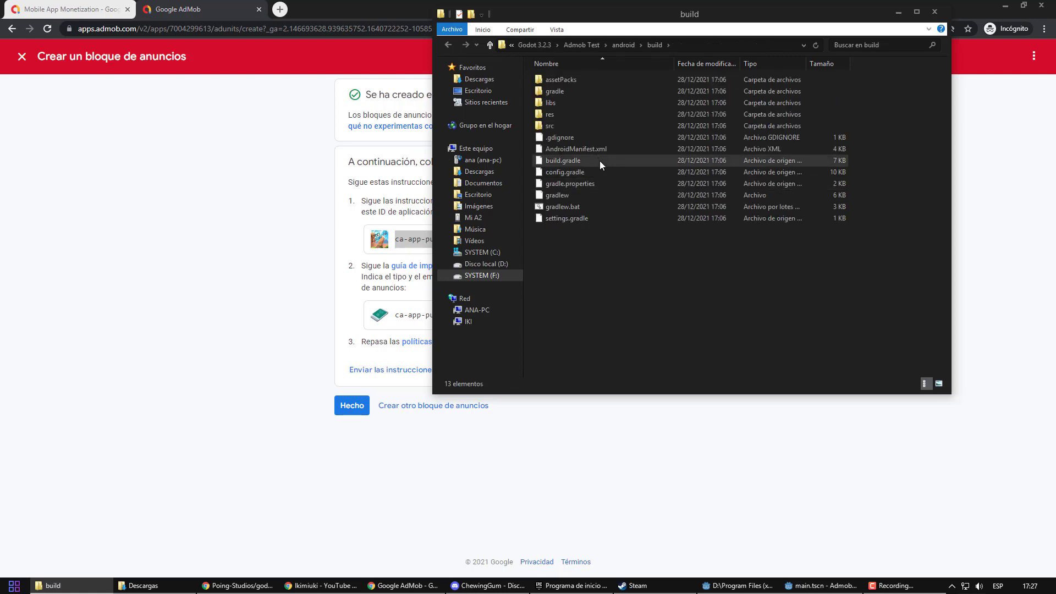
pyautogui.click(593, 146)
pyautogui.rightClick(593, 146)
pyautogui.moveTo(707, 180)
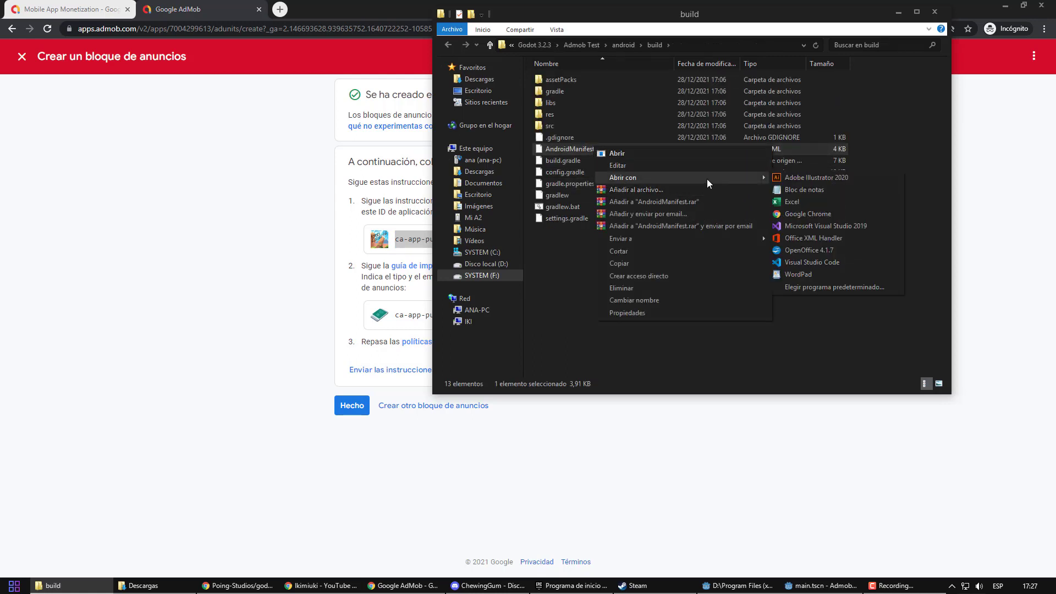
pyautogui.click(806, 262)
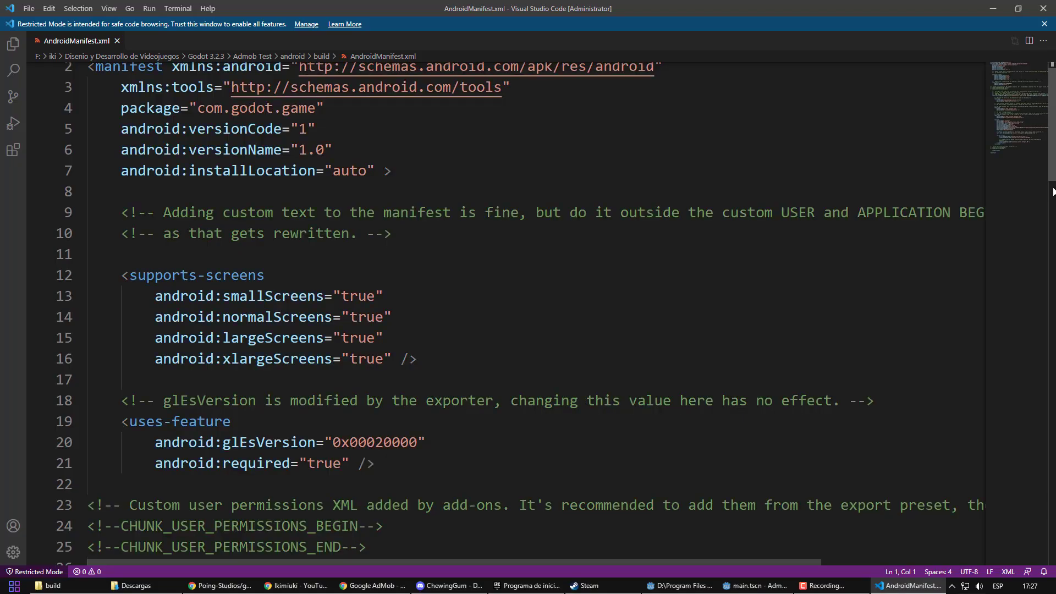
# Step: Add blank lines after CHUNK_APPLICATION_BEGIN and paste the copied app ID there
pyautogui.moveTo(1055, 250); pyautogui.dragTo(1055, 416)
pyautogui.click(437, 294)
pyautogui.press('Return')
pyautogui.press('Return')
pyautogui.press('Return')
pyautogui.press('Up')
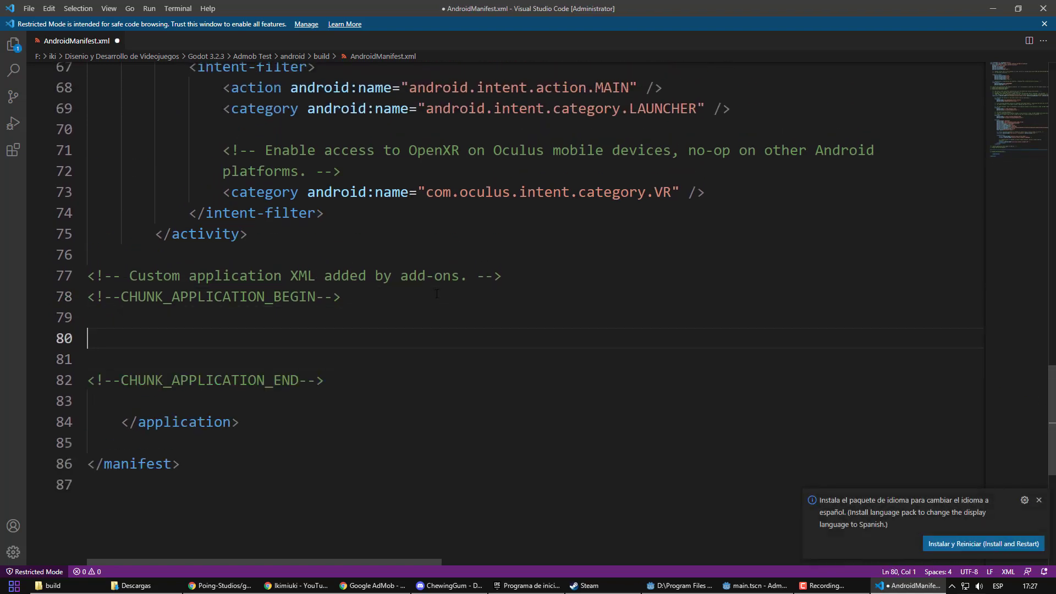
pyautogui.hotkey('ctrl', 'v')
pyautogui.hotkey('ctrl', 'z')
pyautogui.hotkey('ctrl', 'v')
pyautogui.moveTo(100, 334); pyautogui.dragTo(334, 338)
pyautogui.click(459, 341)
# Step: Copy the sample meta-data block from the plugin README and paste it into the manifest
pyautogui.click(220, 586)
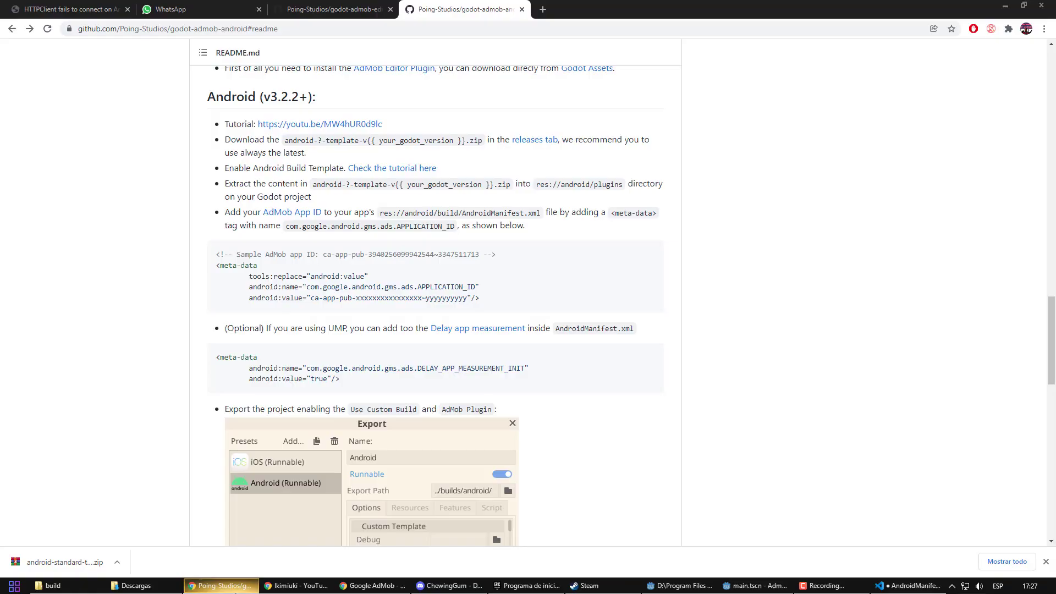
pyautogui.moveTo(216, 264); pyautogui.dragTo(510, 309)
pyautogui.hotkey('ctrl', 'c')
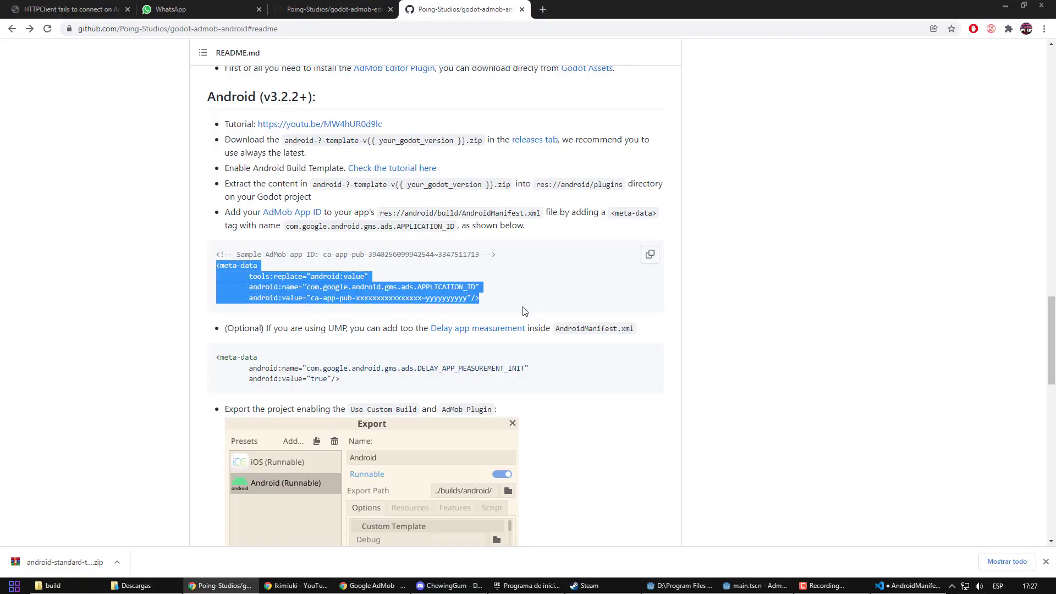
pyautogui.hotkey('alt', 'Tab')
pyautogui.click(257, 312)
pyautogui.press('Return')
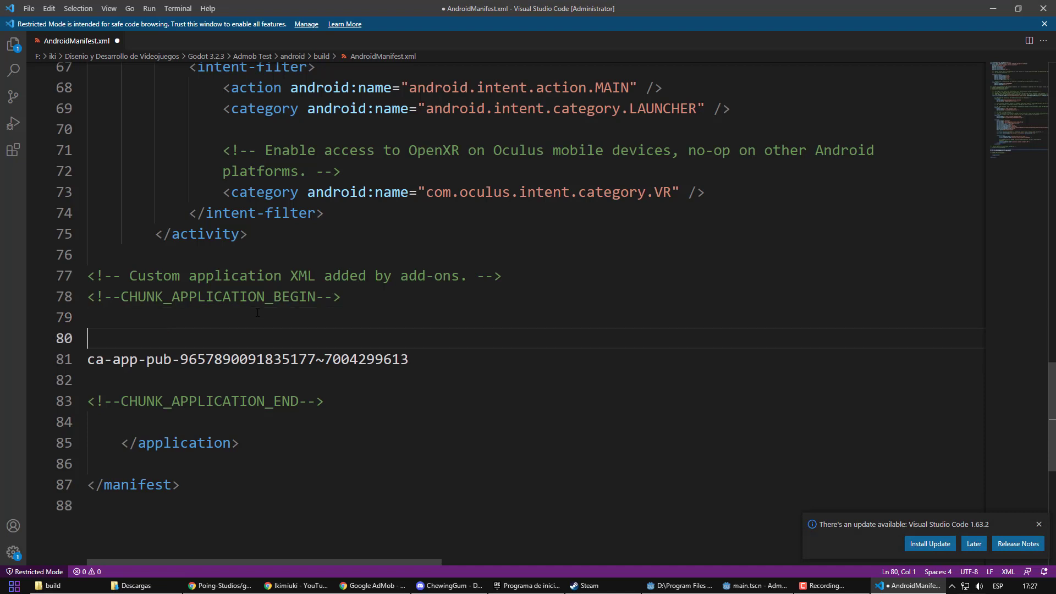
pyautogui.press('Return')
pyautogui.click(261, 336)
pyautogui.hotkey('ctrl', 'v')
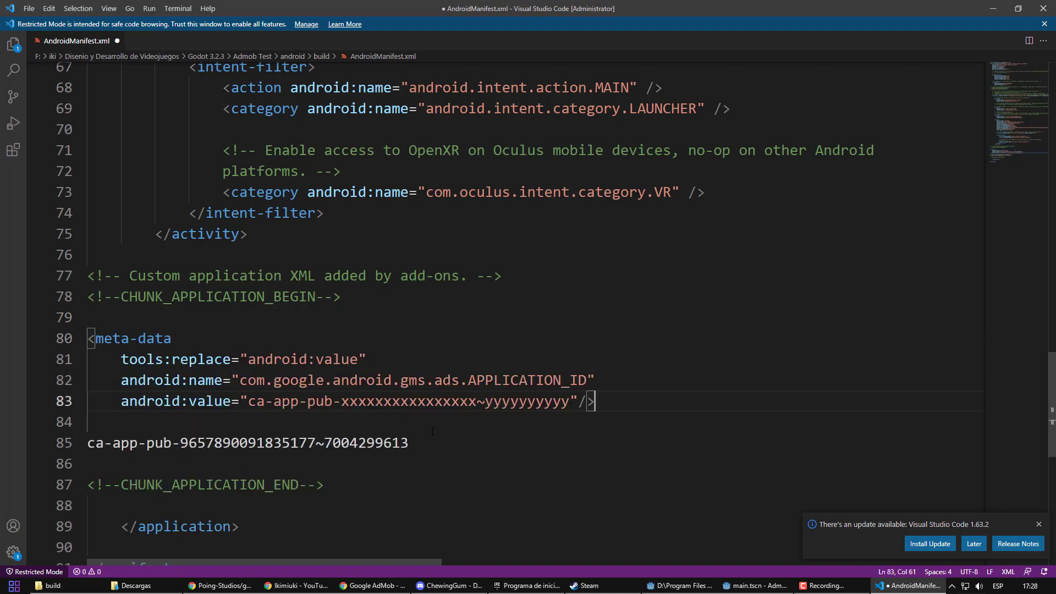
# Step: Move the real app ID into the APPLICATION_ID placeholder value on line 83
pyautogui.moveTo(433, 431)
pyautogui.mouseDown()
pyautogui.moveTo(408, 443)
pyautogui.moveTo(88, 443)
pyautogui.moveTo(442, 439)
pyautogui.mouseUp()
pyautogui.click(94, 443)
pyautogui.hotkey('ctrl', 'x')
pyautogui.moveTo(247, 401); pyautogui.dragTo(570, 401)
pyautogui.hotkey('ctrl', 'v')
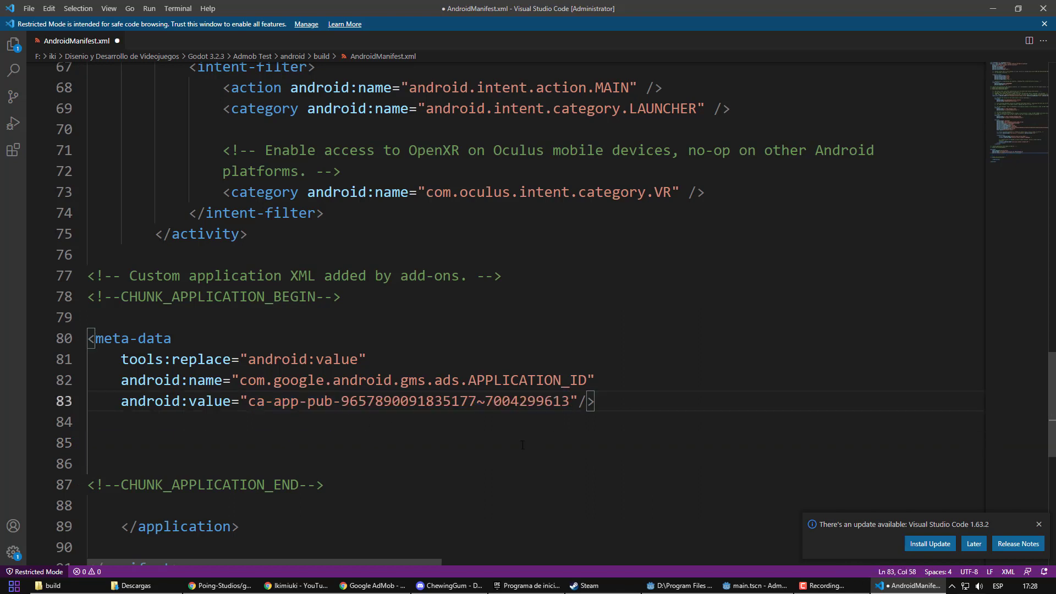
pyautogui.click(521, 445)
# Step: Save all changes to AndroidManifest.xml
pyautogui.click(29, 8)
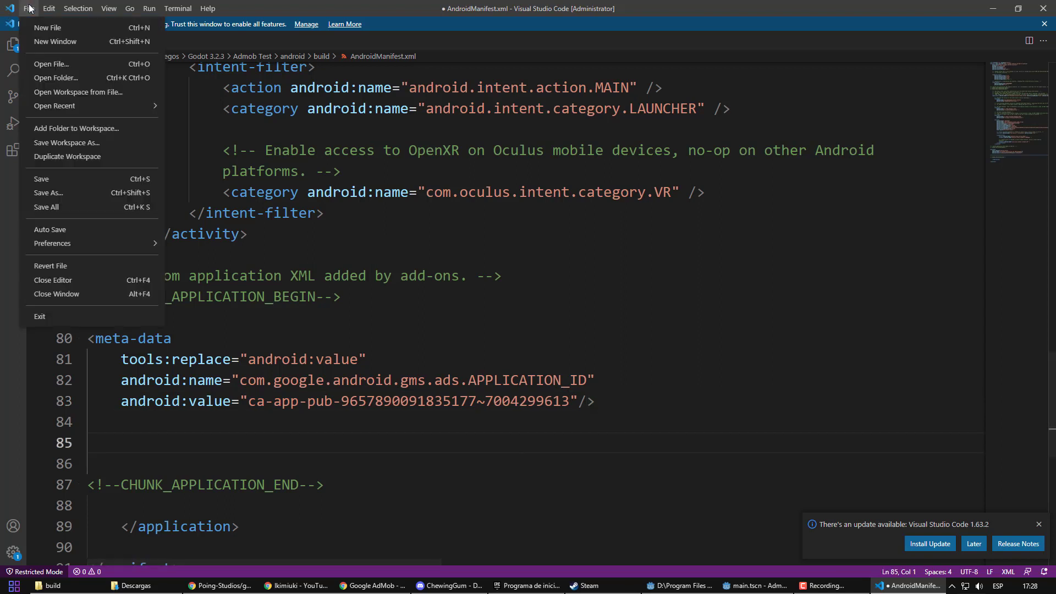
pyautogui.click(84, 206)
pyautogui.press('Up')
pyautogui.hotkey('alt', 'Tab')
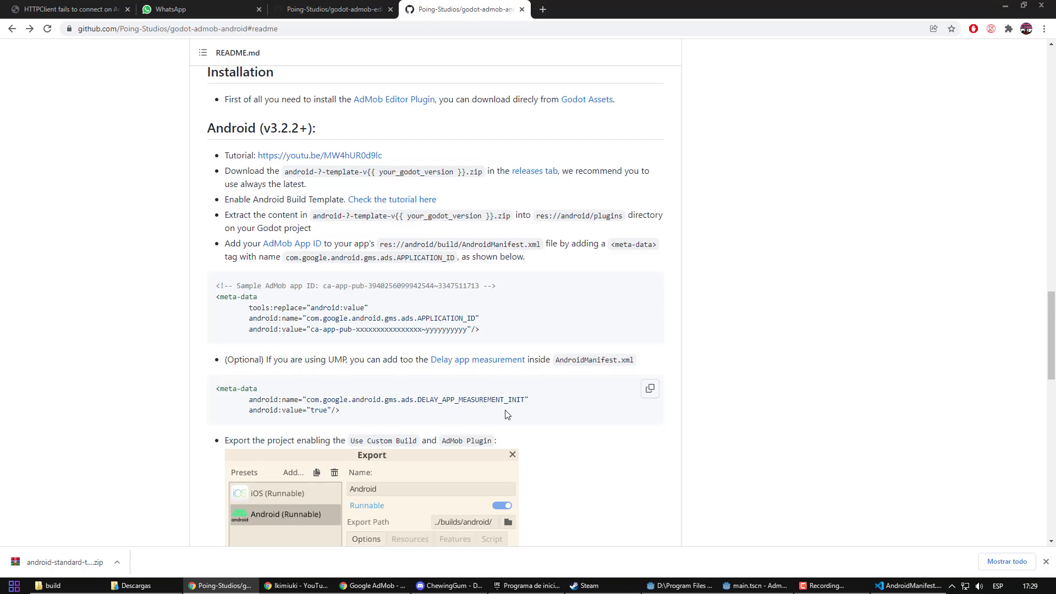
# Step: Enable the Ad Mob plugin in the Godot Android export settings
pyautogui.hotkey('alt', 'Tab')
pyautogui.click(60, 88)
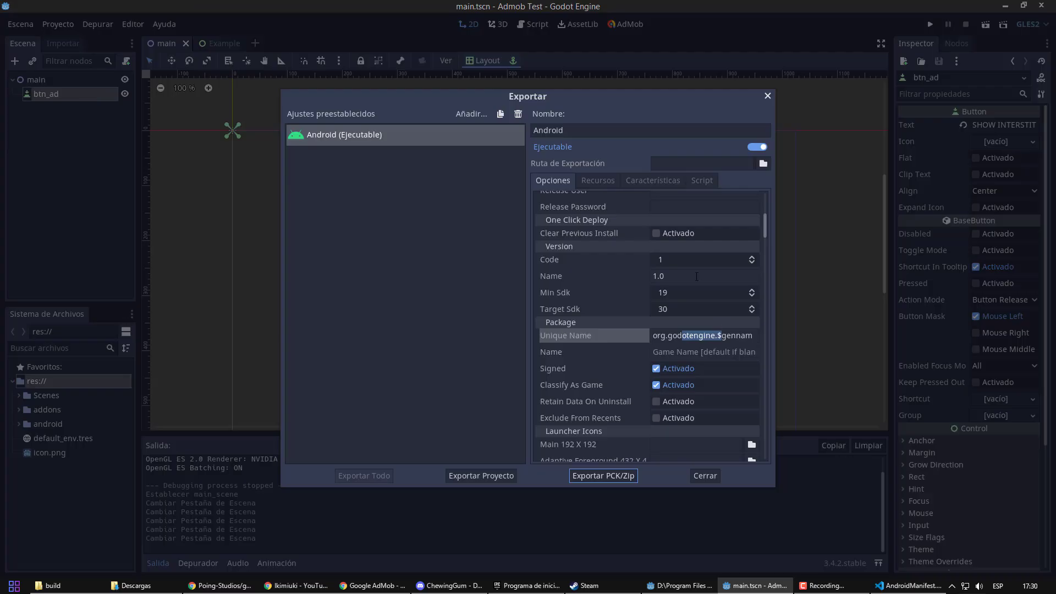
pyautogui.scroll(5, 639, 262)
pyautogui.click(657, 289)
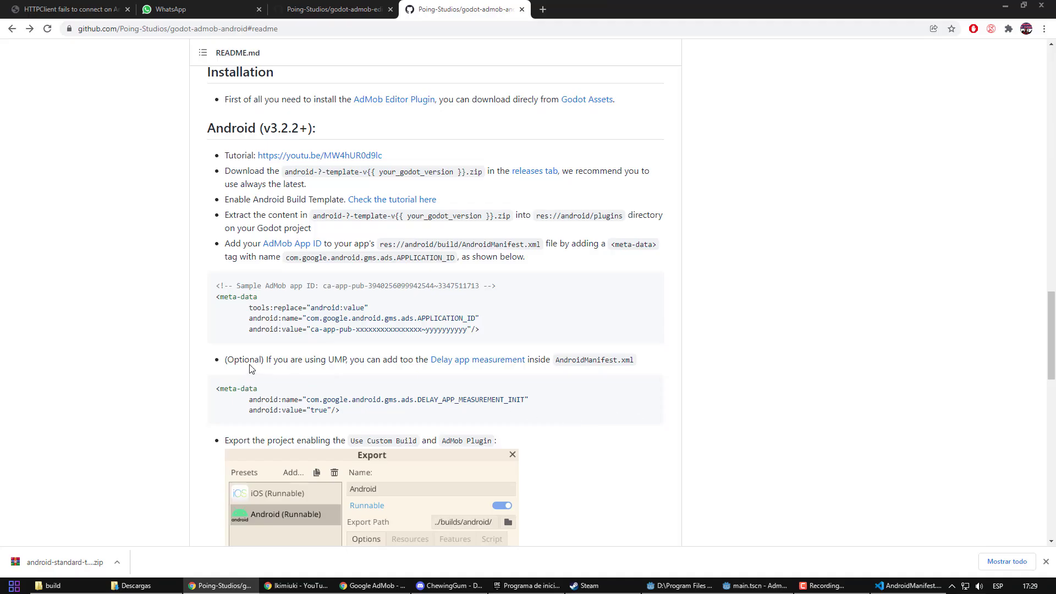
# Step: Review the README's optional UMP delay-measurement snippet and scroll down to the Export step
pyautogui.moveTo(221, 359); pyautogui.dragTo(646, 354)
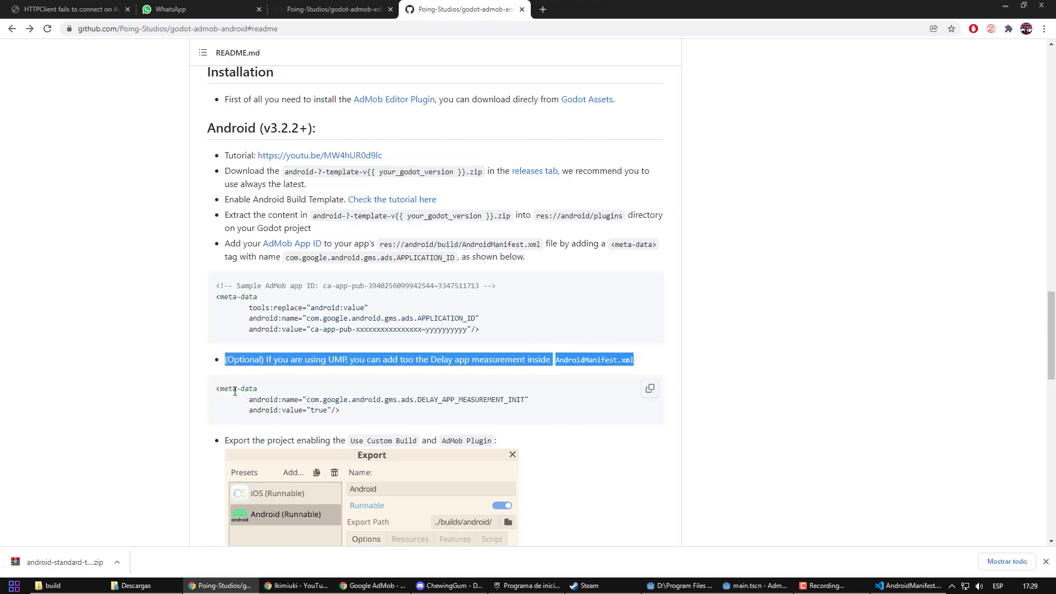
pyautogui.moveTo(235, 388); pyautogui.dragTo(612, 416)
pyautogui.click(624, 407)
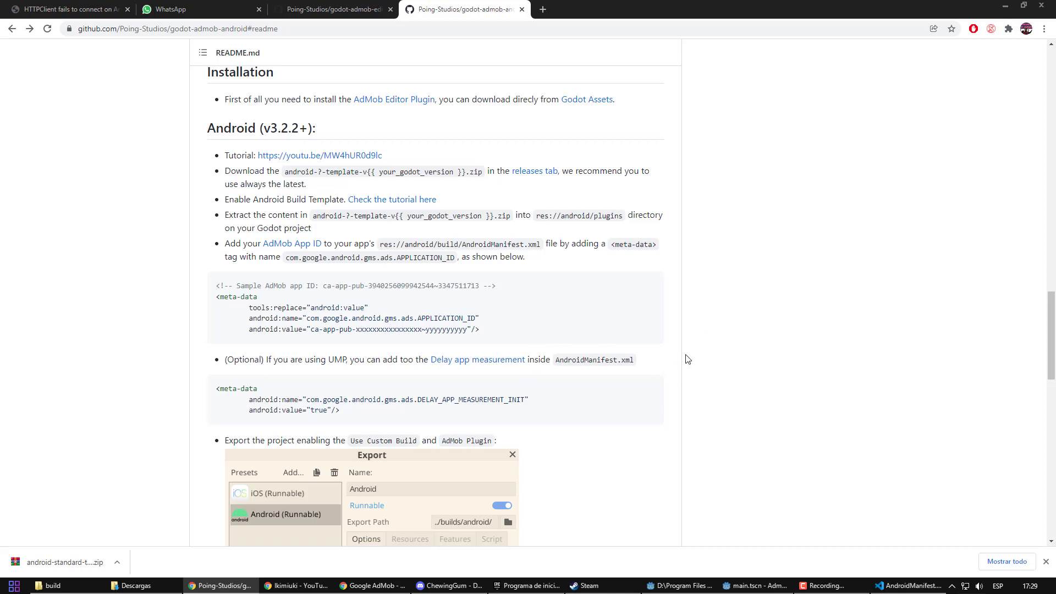
pyautogui.scroll(-2, 687, 359)
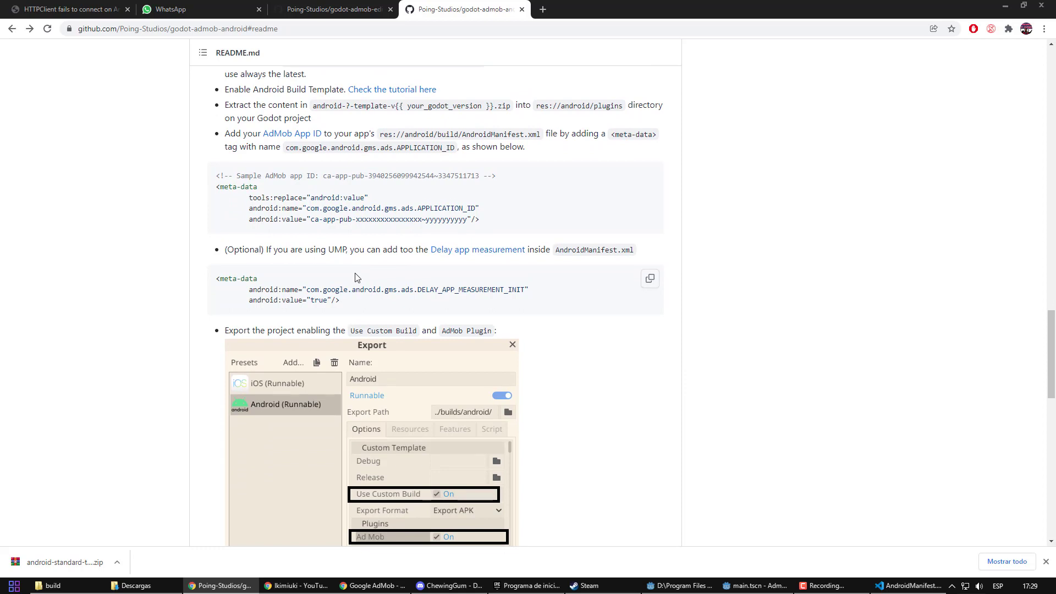
pyautogui.scroll(-2, 355, 278)
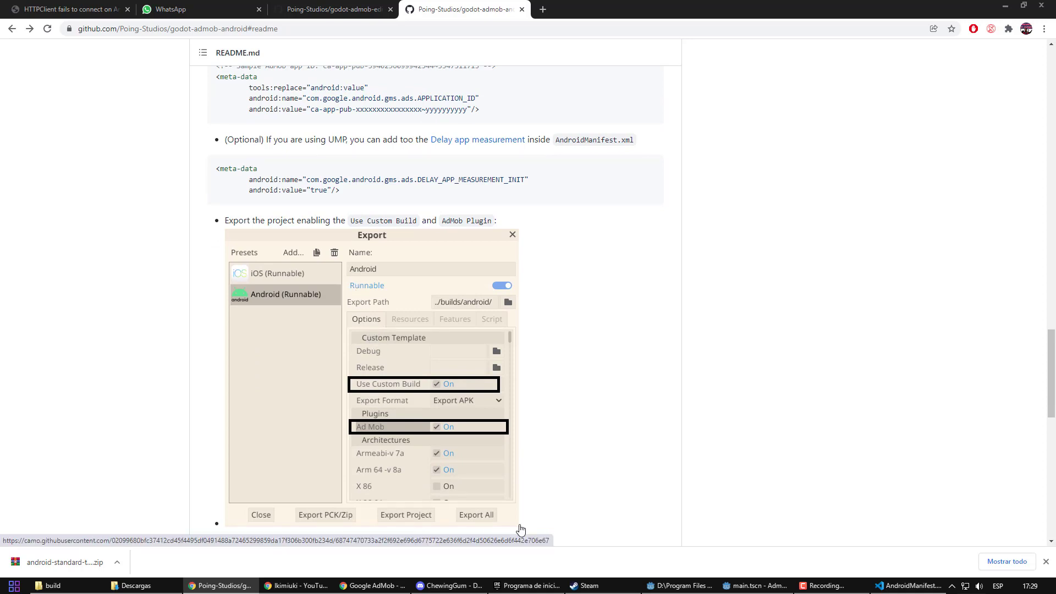
pyautogui.scroll(-2, 633, 495)
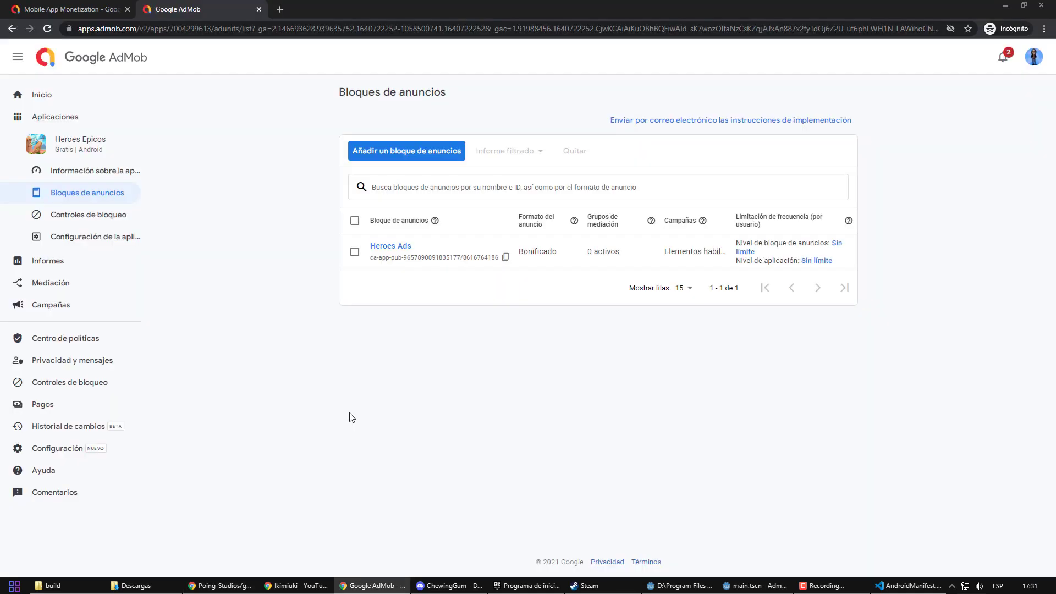
# Step: Go to Controles de bloqueo and open 'Gestionar el consentimiento de usuarios de la UE'
pyautogui.click(75, 383)
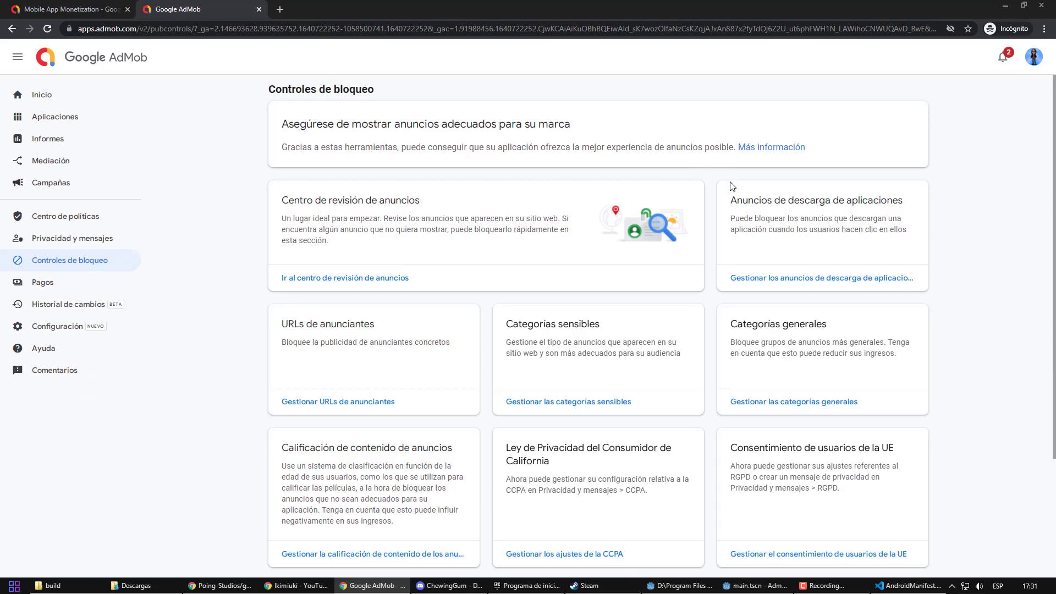
pyautogui.scroll(-2, 732, 186)
pyautogui.scroll(-1, 733, 186)
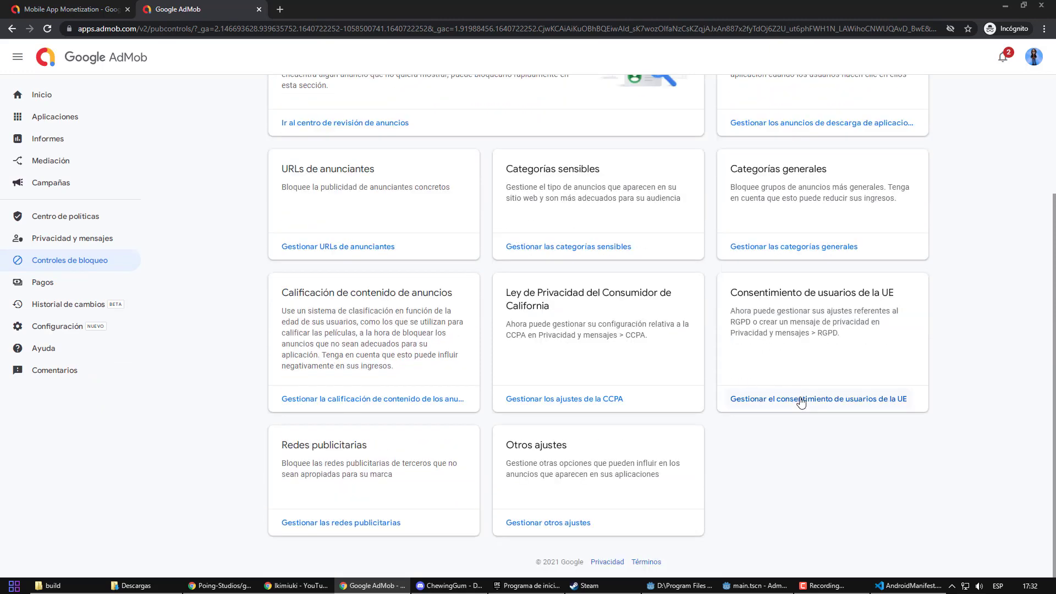
pyautogui.click(800, 397)
pyautogui.scroll(-4, 547, 279)
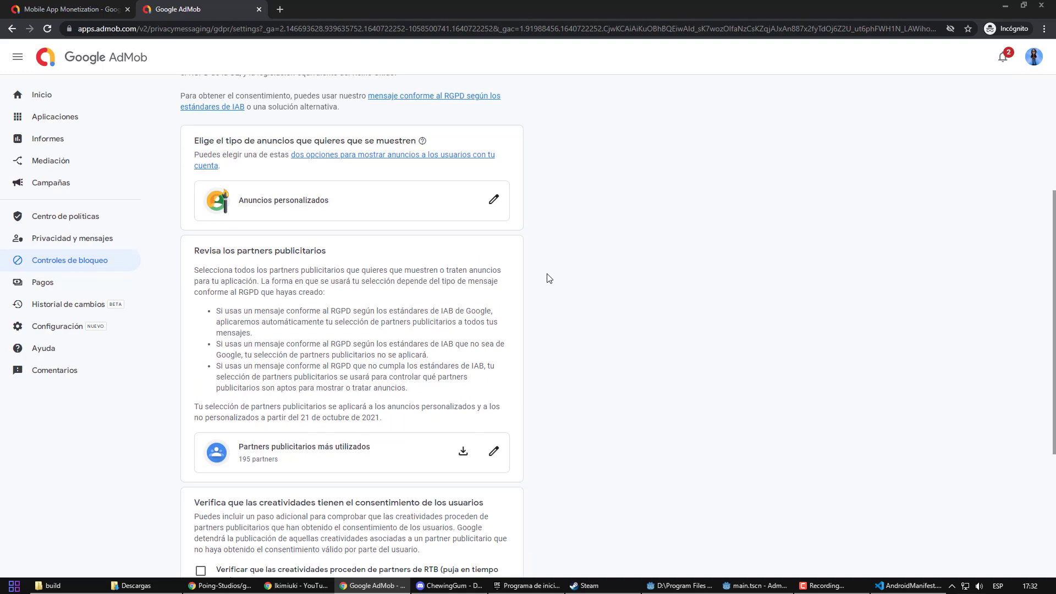
# Step: Open admob.gdip from Trivia Penalty ATT > Trivia Penalty Final 2 > ios > plugins
pyautogui.click(494, 201)
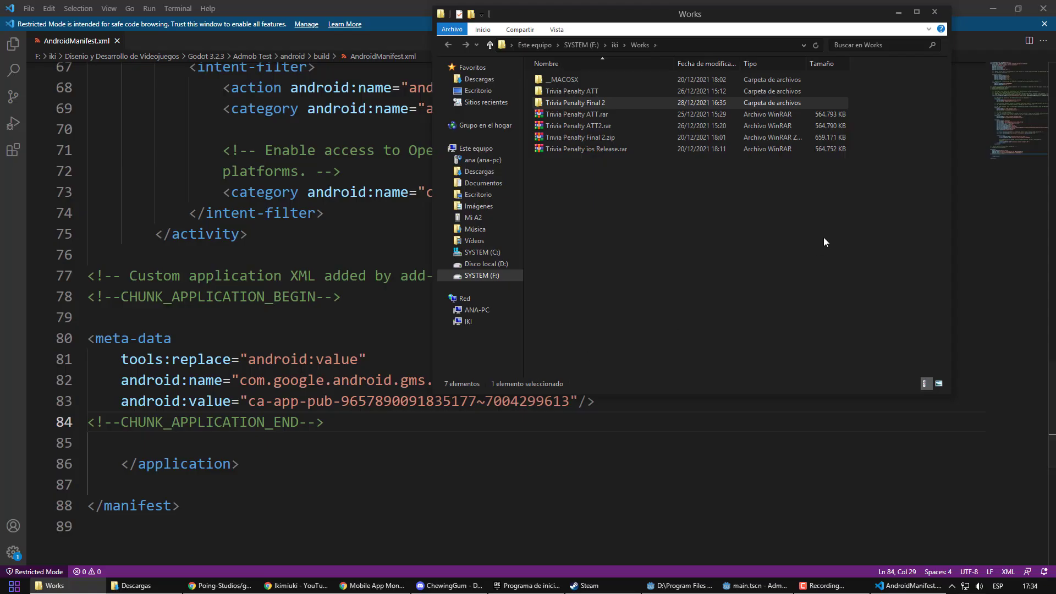
pyautogui.press('Return')
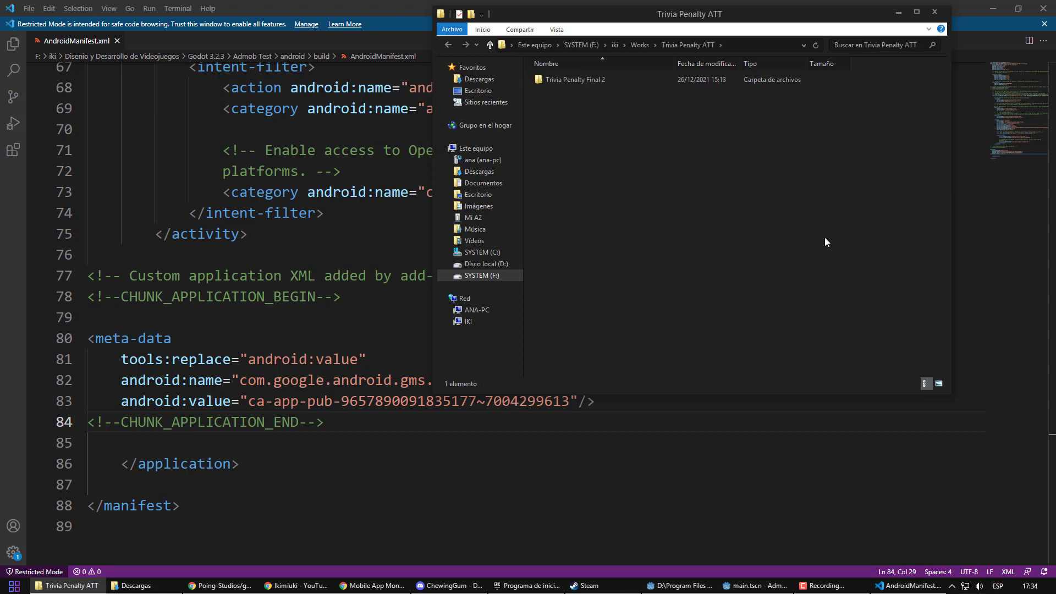
pyautogui.press('Return')
pyautogui.write('ios')
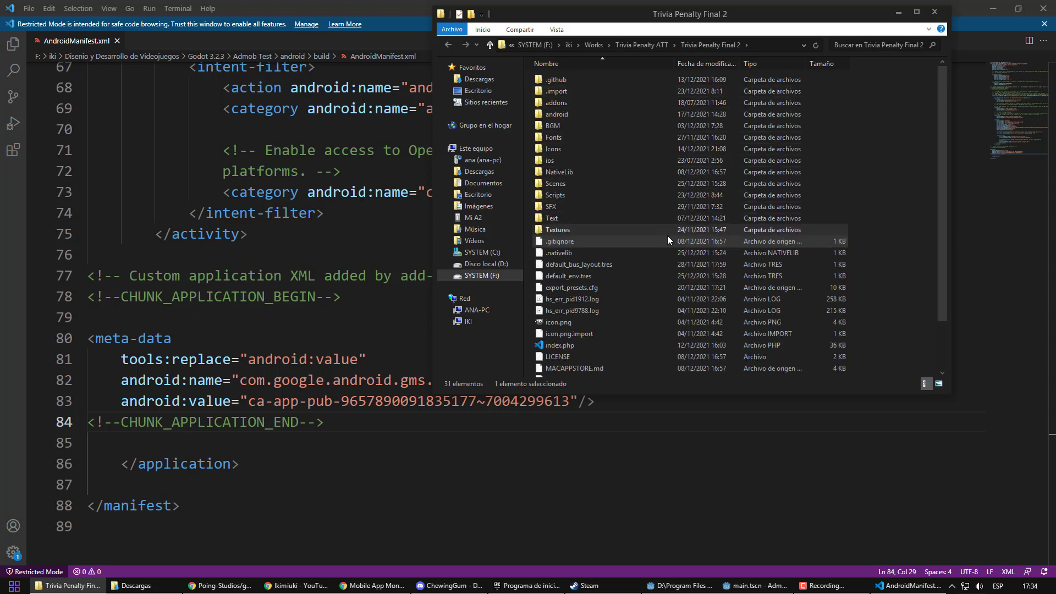
pyautogui.press('Return')
pyautogui.press('Return')
pyautogui.press('Down')
pyautogui.press('Return')
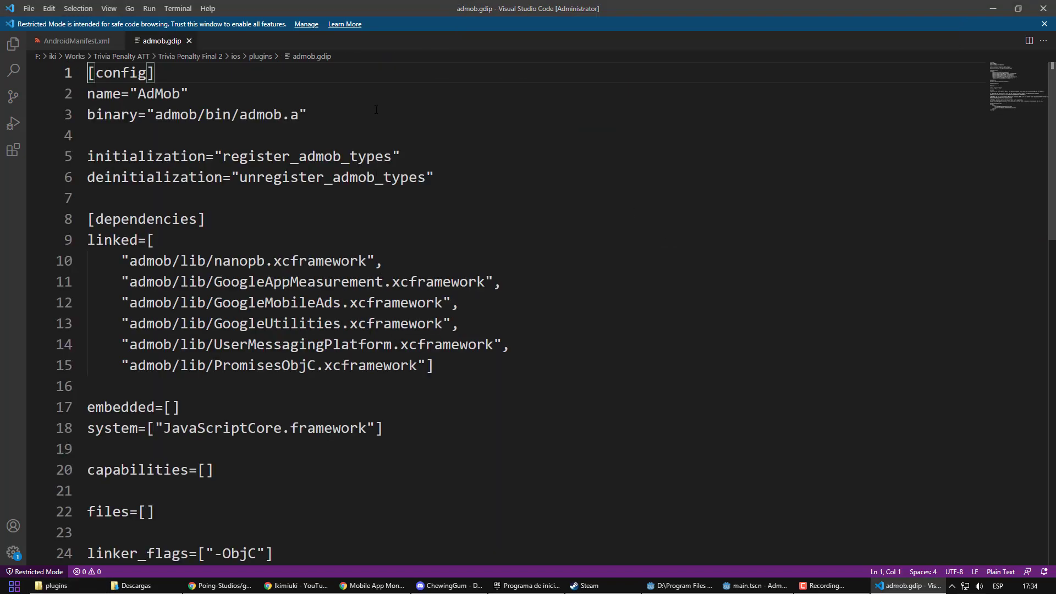
# Step: Delete the NSUserTrackingUsageDescription line (line 36) from admob.gdip
pyautogui.scroll(-7, 668, 237)
pyautogui.scroll(-1, 363, 218)
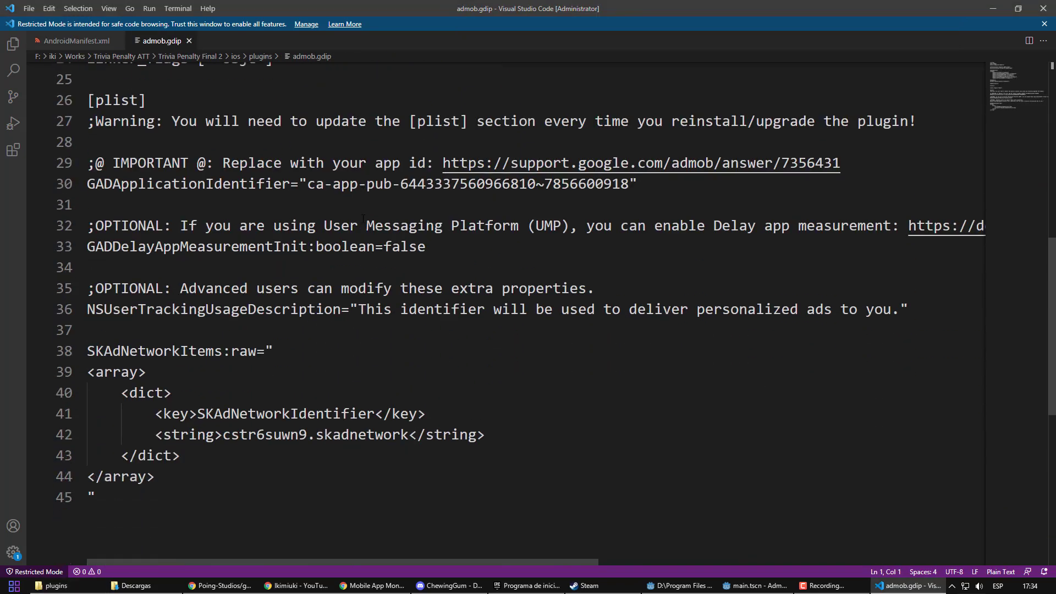
pyautogui.scroll(-2, 363, 218)
pyautogui.moveTo(911, 172); pyautogui.dragTo(64, 172)
pyautogui.press('BackSpace')
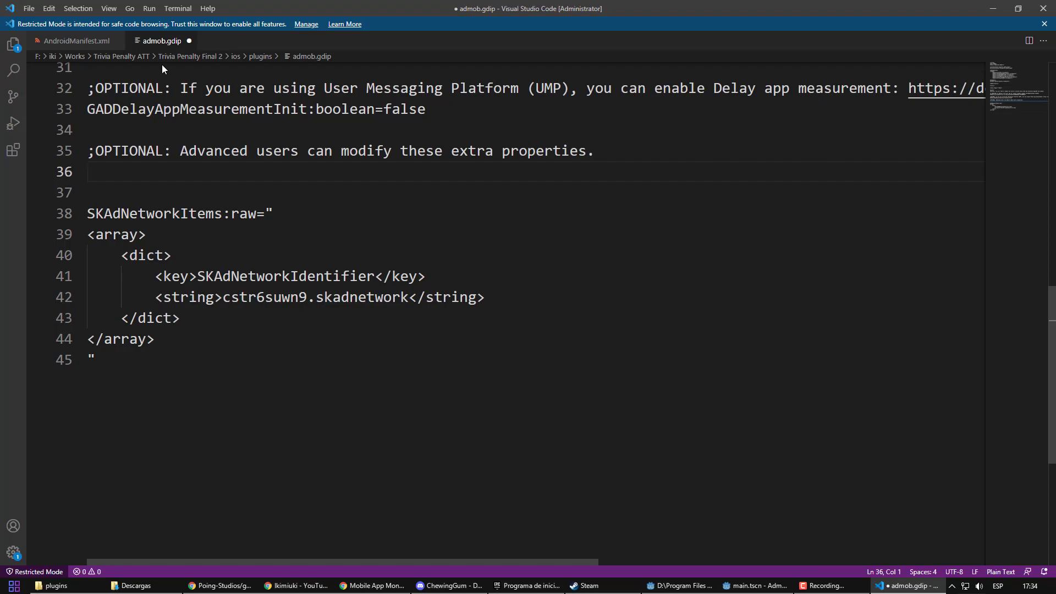
pyautogui.hotkey('alt', 'Tab')
# Step: Return to AdMob's ad-unit-created page and copy the Heroes Ads rewarded unit ID
pyautogui.click(15, 323)
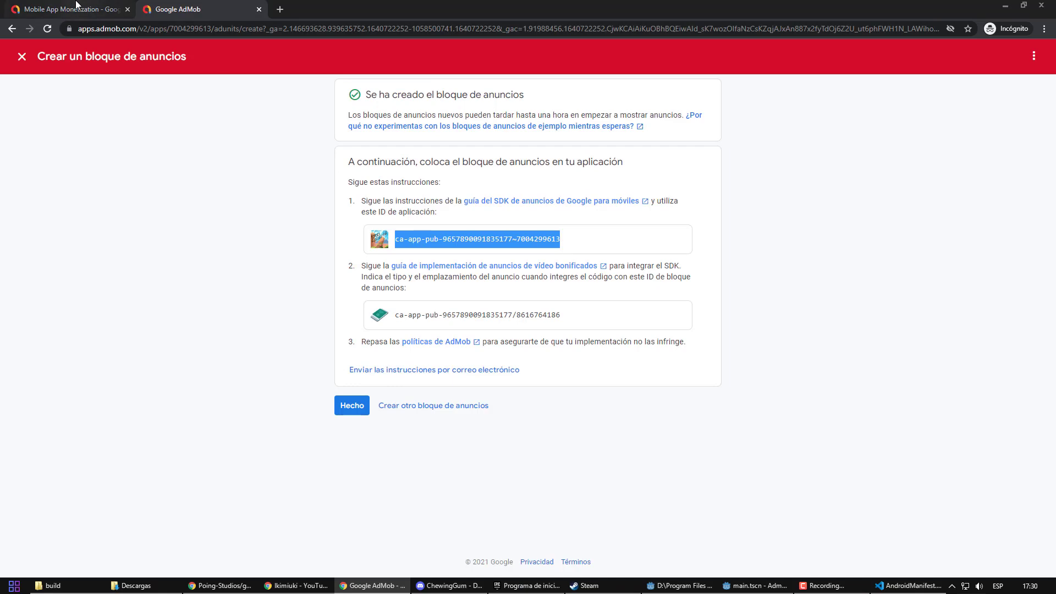
pyautogui.click(76, 6)
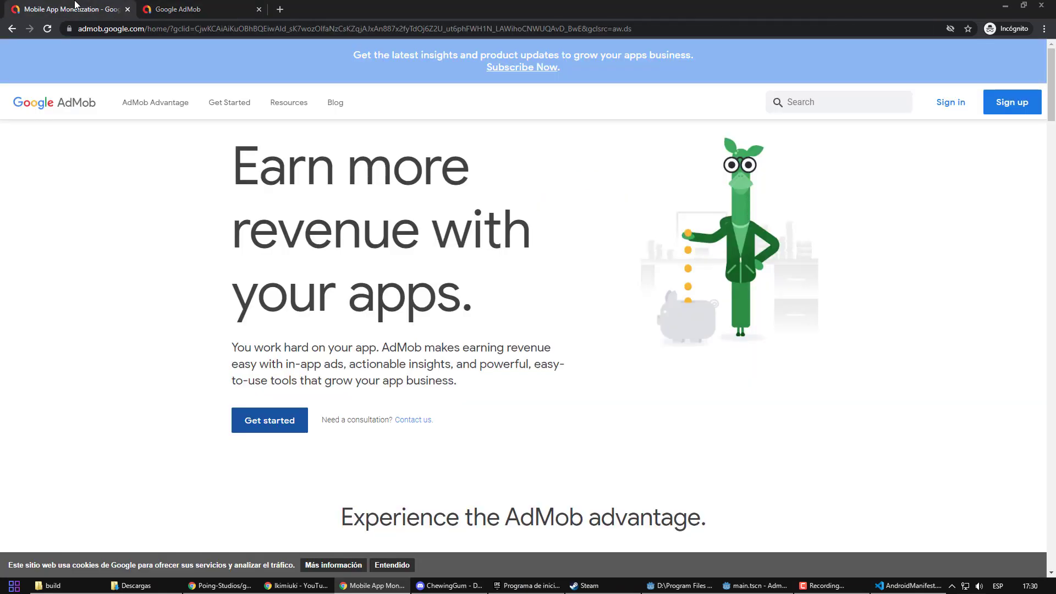
pyautogui.click(146, 8)
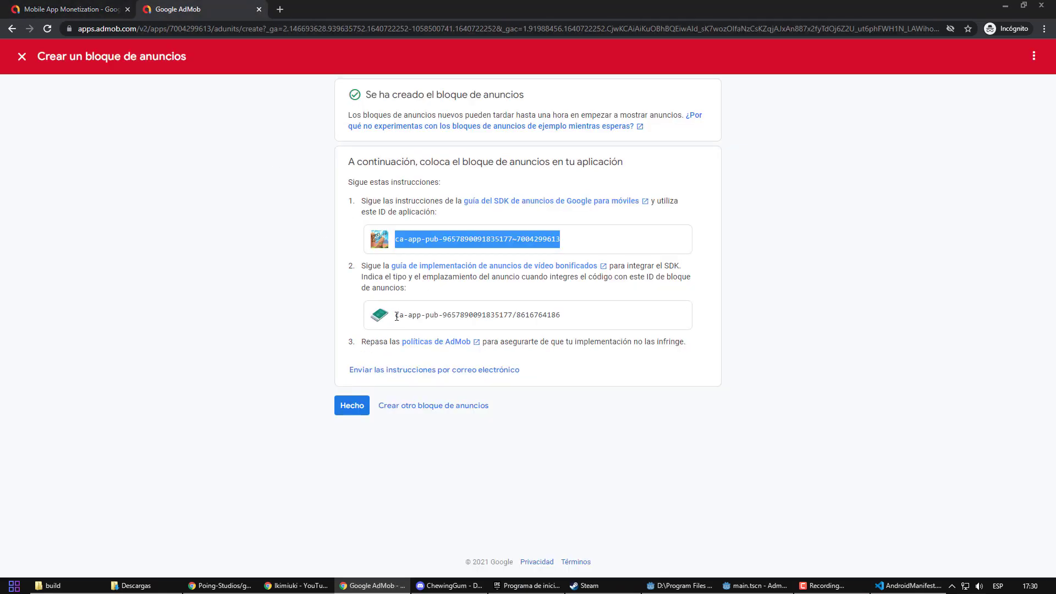
pyautogui.moveTo(396, 316); pyautogui.dragTo(584, 321)
pyautogui.hotkey('ctrl', 'c')
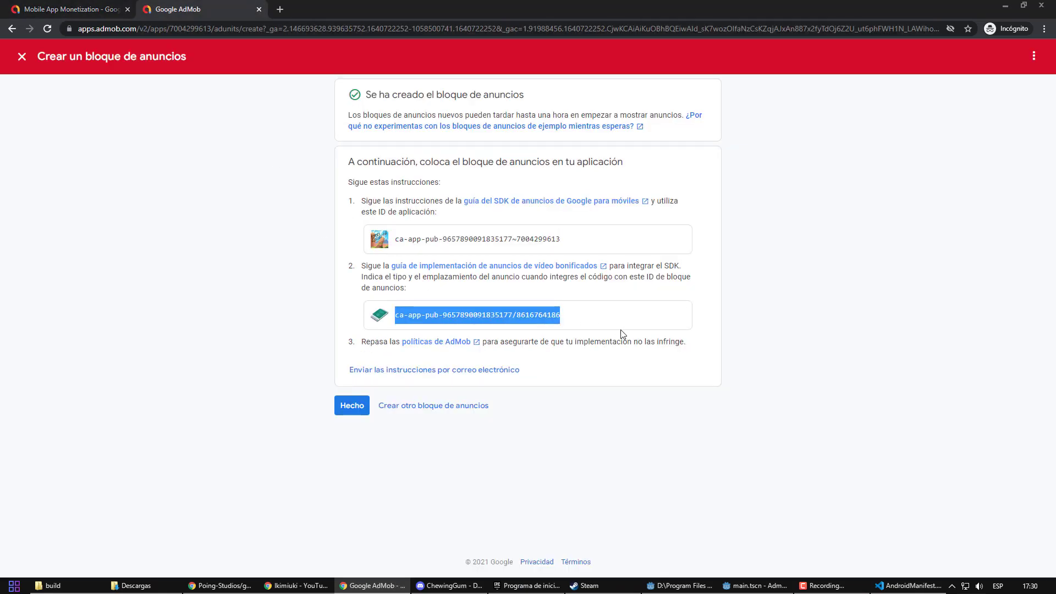
pyautogui.click(755, 585)
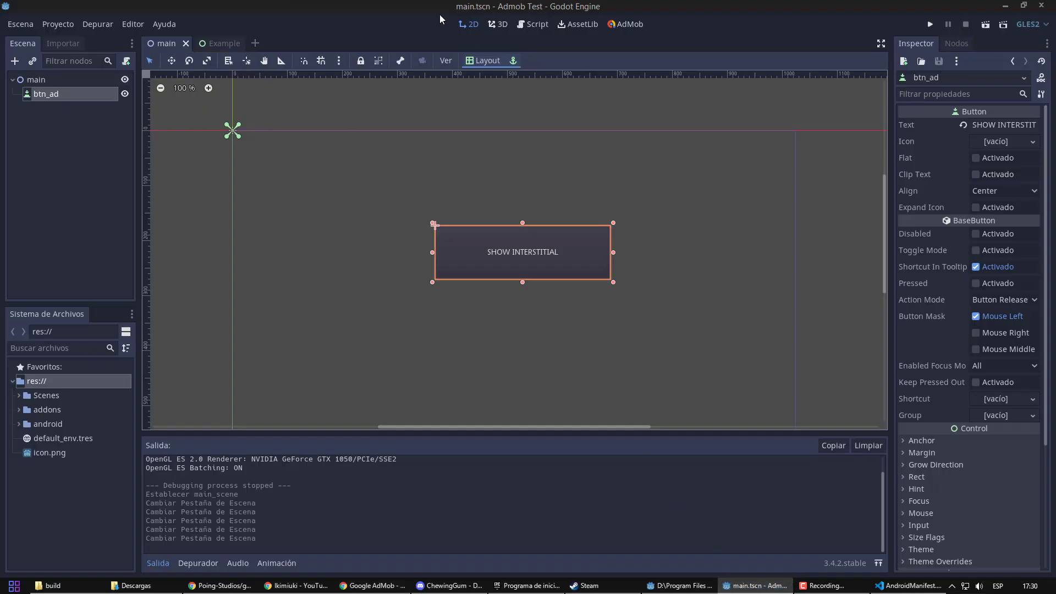
# Step: Replace the Android rewarded unit ID in the AdMob plugin settings with the Heroes Ads ID
pyautogui.click(626, 24)
pyautogui.click(340, 83)
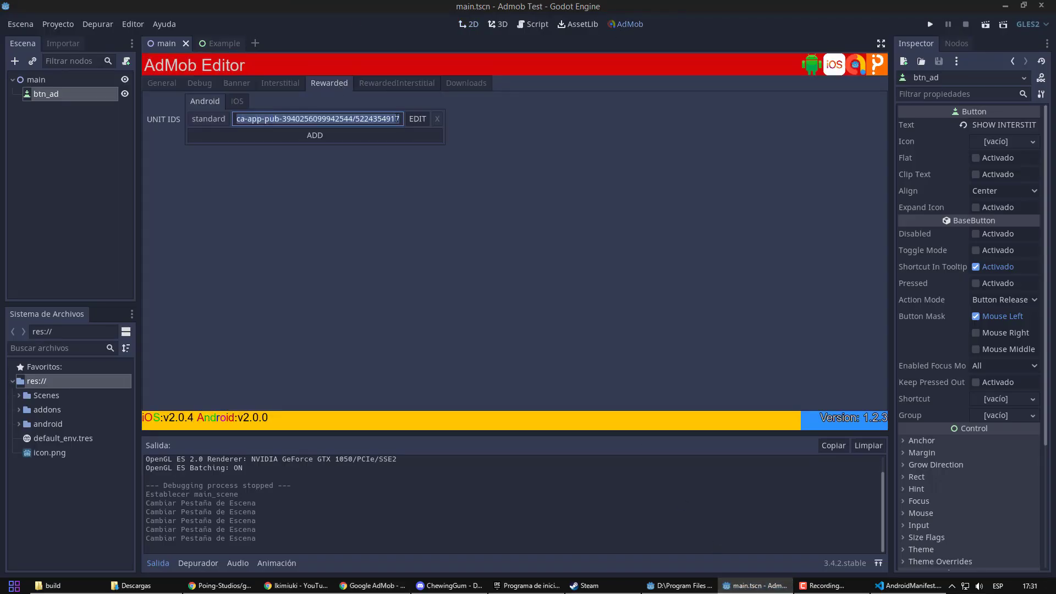
pyautogui.click(418, 118)
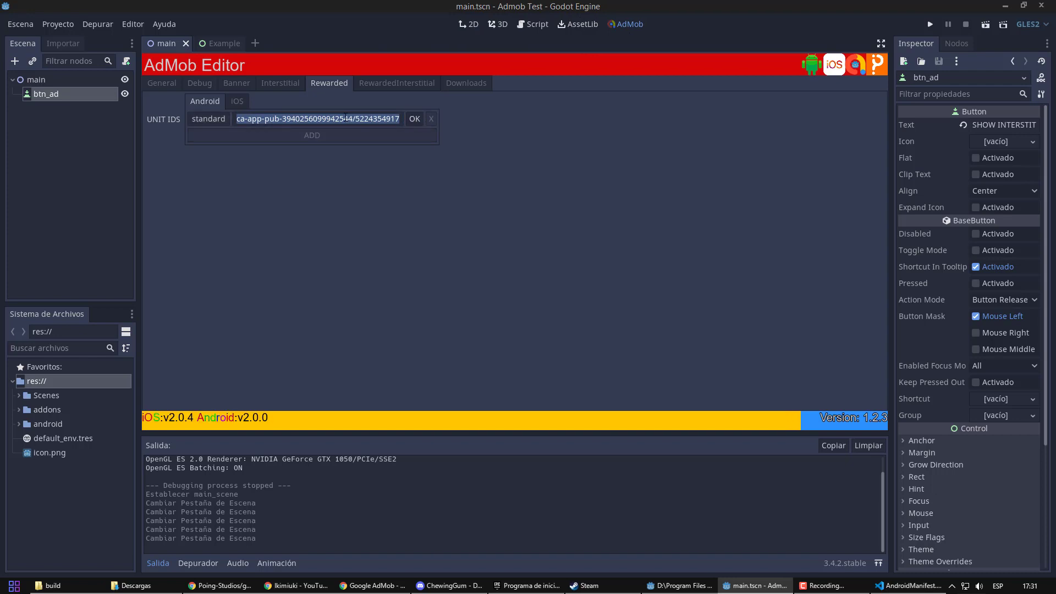
pyautogui.click(348, 119)
pyautogui.hotkey('ctrl', 'v')
pyautogui.hotkey('ctrl', 'a')
pyautogui.hotkey('ctrl', 'v')
pyautogui.click(417, 120)
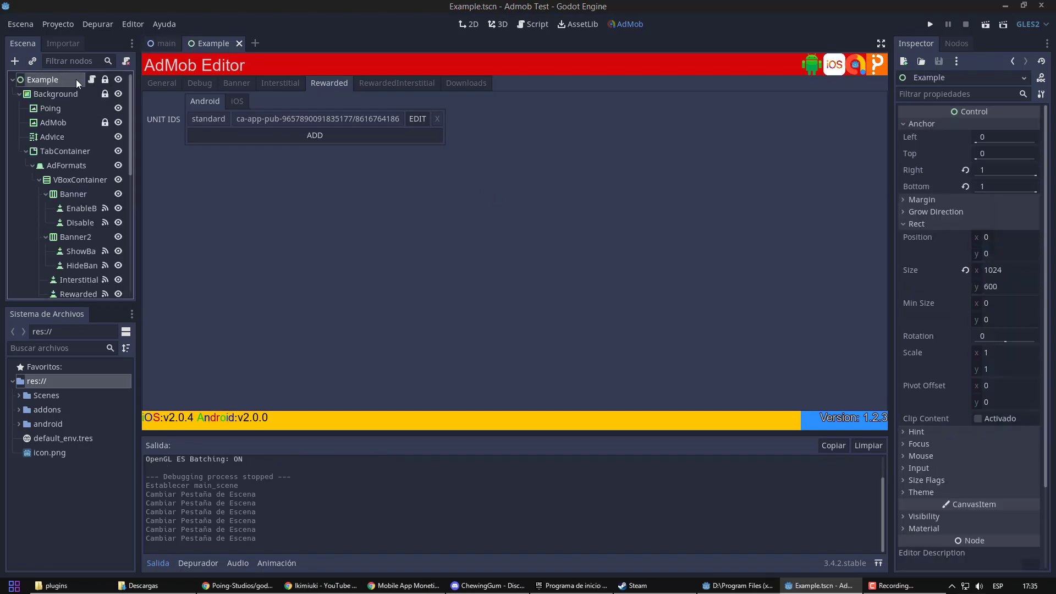
# Step: Copy all Example.gd code and create a new main.gd script on the main node
pyautogui.click(92, 79)
pyautogui.scroll(20, 578, 276)
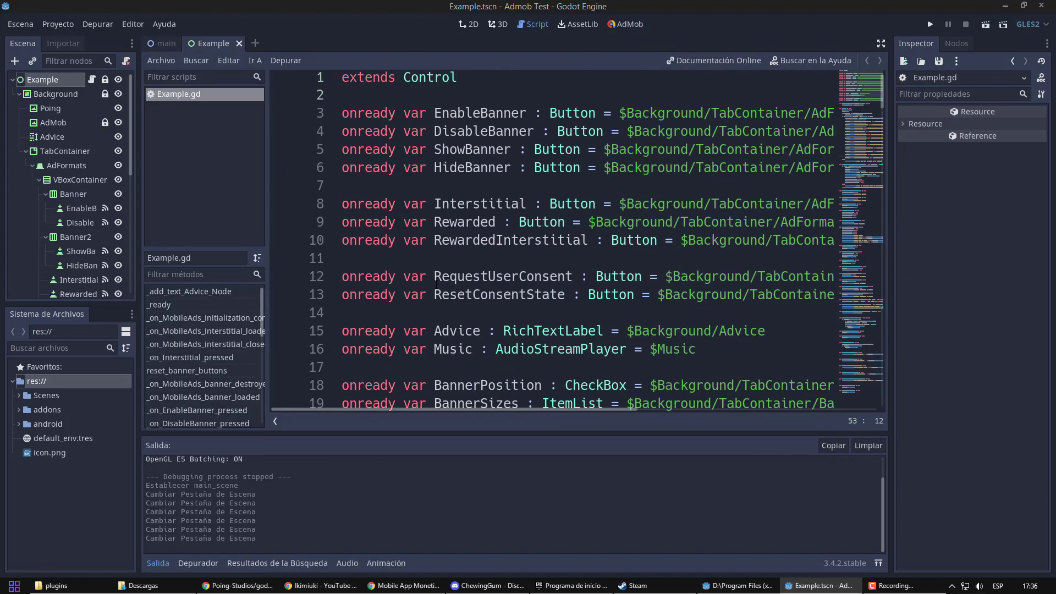
pyautogui.hotkey('ctrl', 'a')
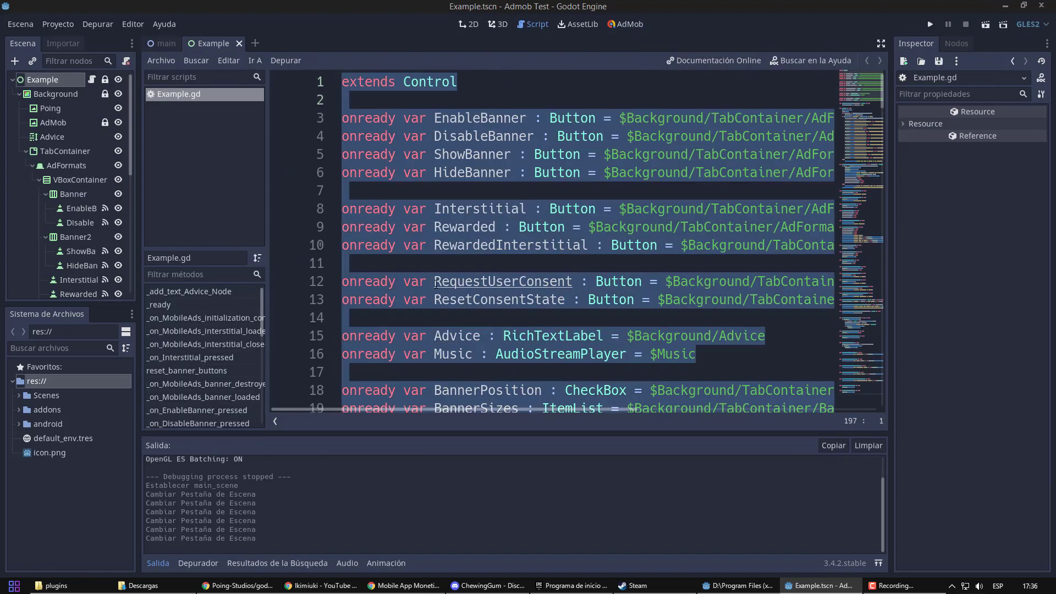
pyautogui.click(165, 43)
pyautogui.rightClick(62, 78)
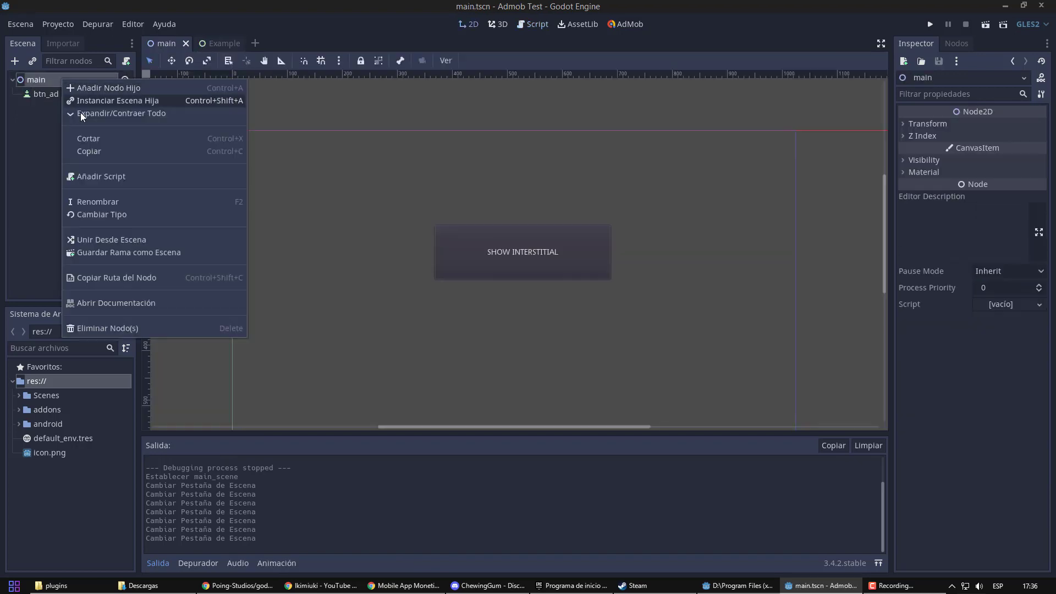
pyautogui.click(127, 177)
pyautogui.click(484, 368)
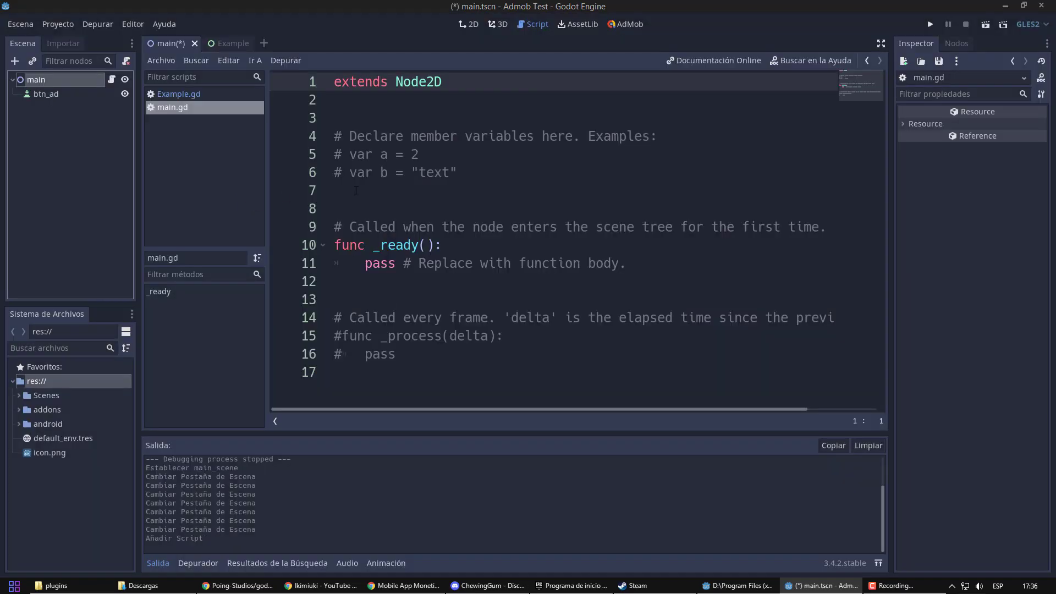
# Step: Replace the main.gd template with the pasted Example script and remove the duplicate extends Control line
pyautogui.hotkey('ctrl', 'a')
pyautogui.hotkey('ctrl', 'v')
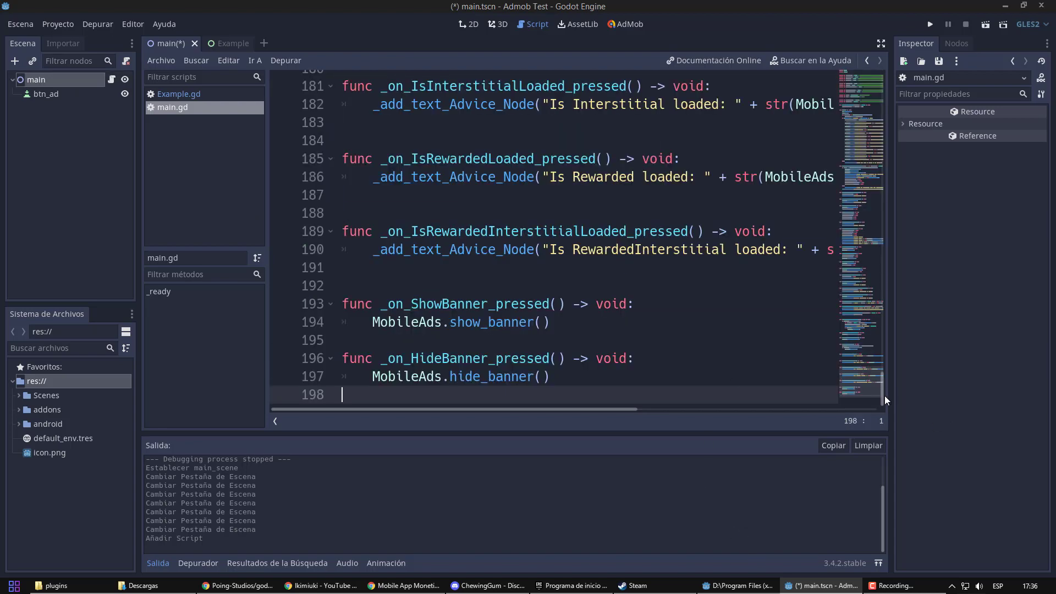
pyautogui.moveTo(885, 395); pyautogui.dragTo(887, 67)
pyautogui.moveTo(459, 100); pyautogui.dragTo(550, 226)
pyautogui.press('BackSpace')
pyautogui.press('BackSpace')
# Step: Delete the broken temList line, leftover declarations and the _add_text_Advice_Node function
pyautogui.press('BackSpace')
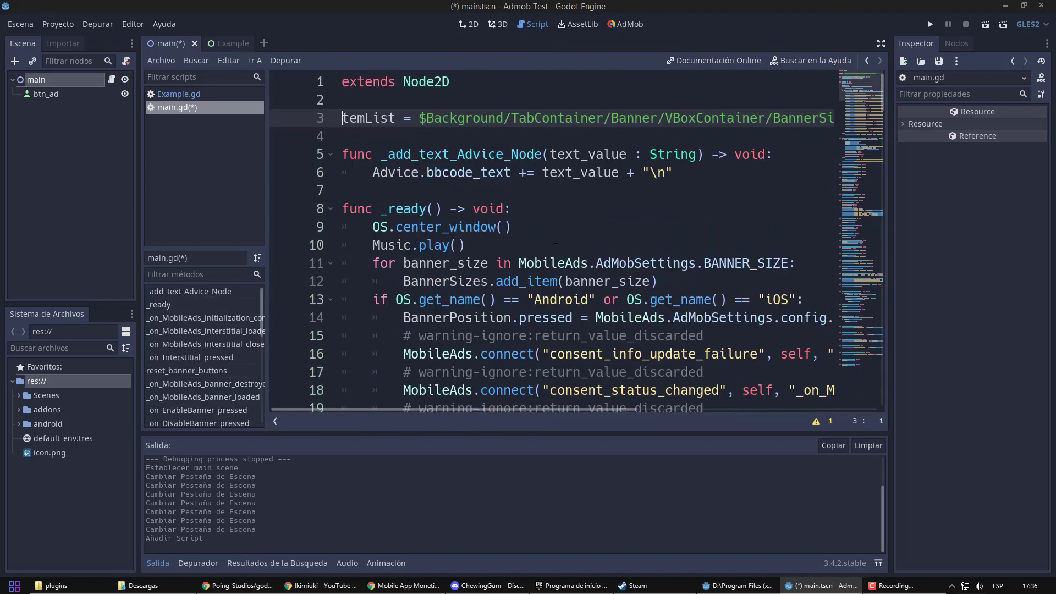
pyautogui.tripleClick(341, 117)
pyautogui.press('BackSpace')
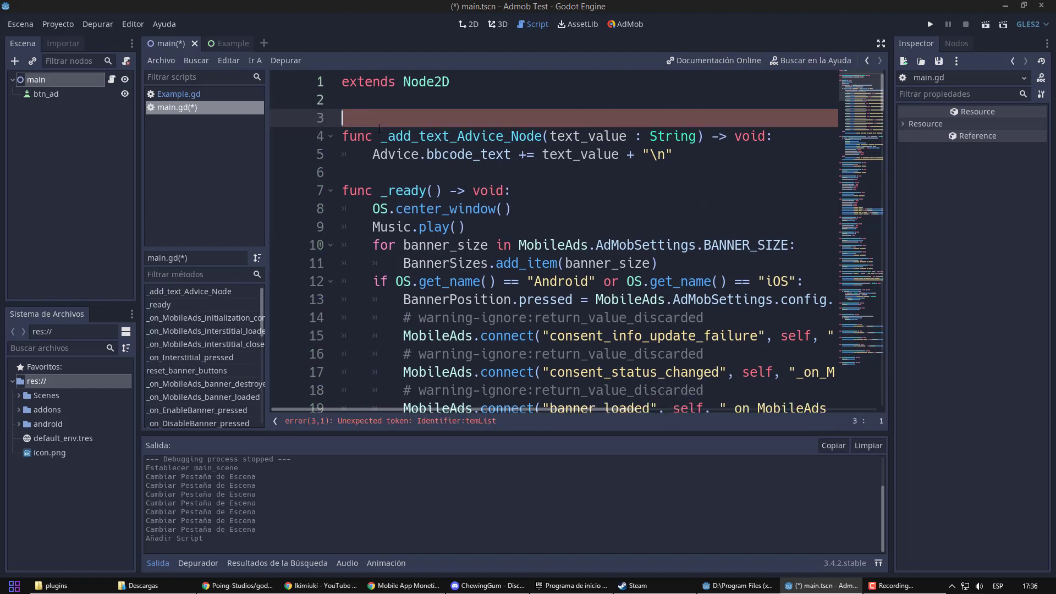
pyautogui.press('BackSpace')
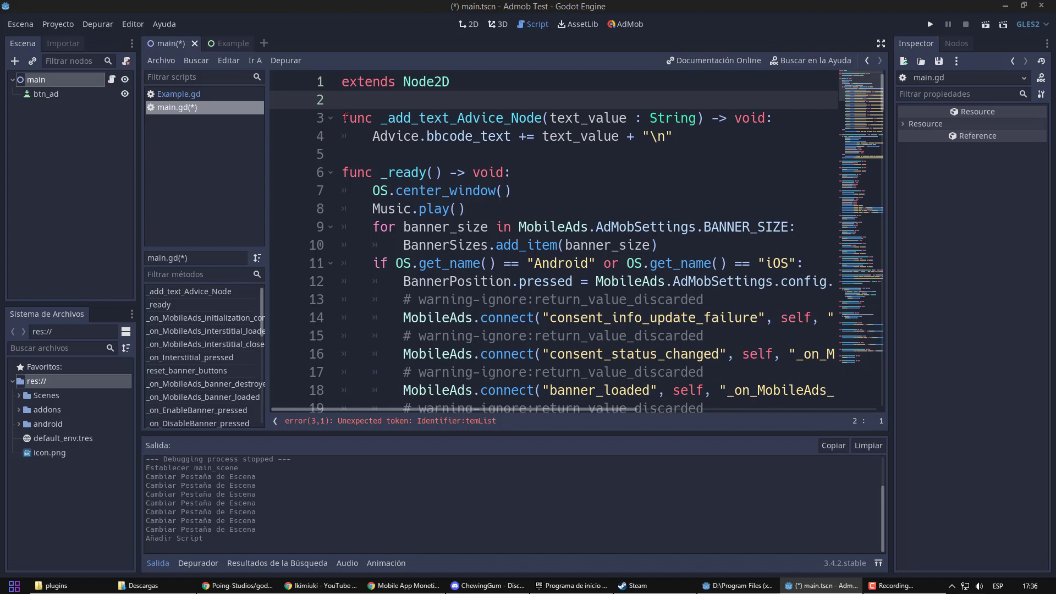
pyautogui.moveTo(342, 117); pyautogui.dragTo(795, 133)
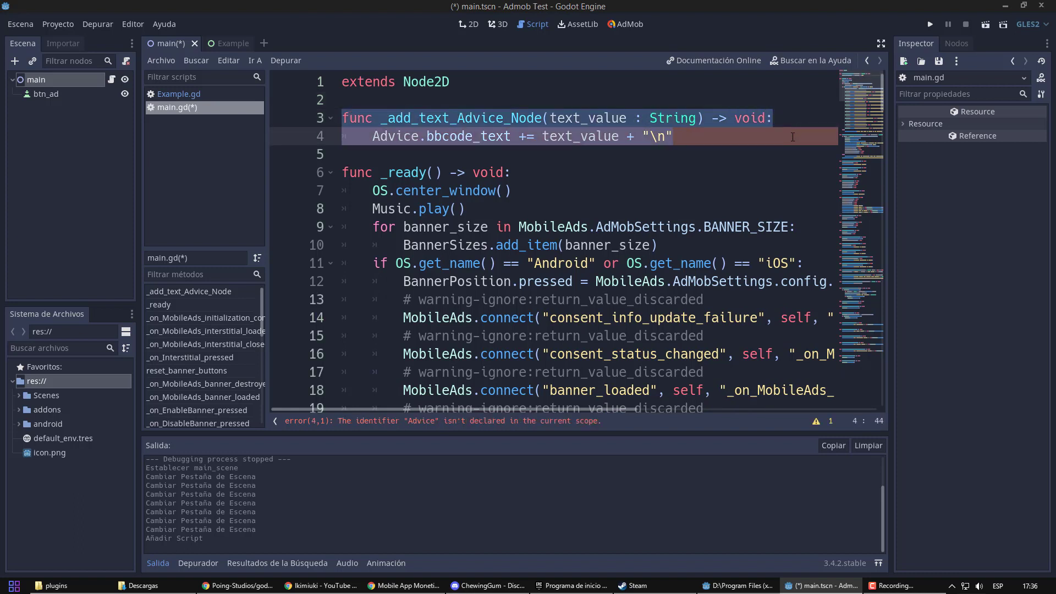
pyautogui.press('Delete')
pyautogui.press('Delete')
pyautogui.press('Delete')
# Step: Remove the iOS platform branch, window, music and banner setup lines, and warning comments from _ready
pyautogui.press('Delete')
pyautogui.moveTo(363, 133); pyautogui.dragTo(792, 154)
pyautogui.press('Delete')
pyautogui.press('Delete')
pyautogui.press('Delete')
pyautogui.moveTo(403, 172); pyautogui.dragTo(837, 172)
pyautogui.press('Delete')
pyautogui.moveTo(704, 173); pyautogui.dragTo(371, 177)
pyautogui.press('Delete')
pyautogui.press('BackSpace')
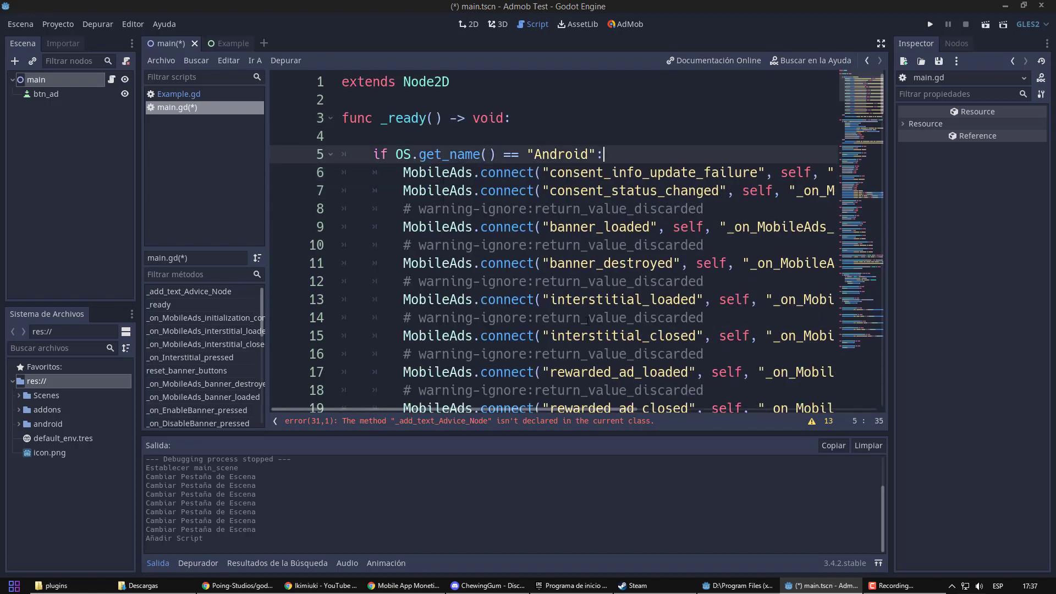
# Step: Check the AdMob plugin settings, then go back to editing main.gd
pyautogui.keyDown('shift'); pyautogui.hscroll(5, 715, 398); pyautogui.keyUp('shift')
pyautogui.keyDown('shift'); pyautogui.hscroll(-5, 715, 398); pyautogui.keyUp('shift')
pyautogui.click(627, 24)
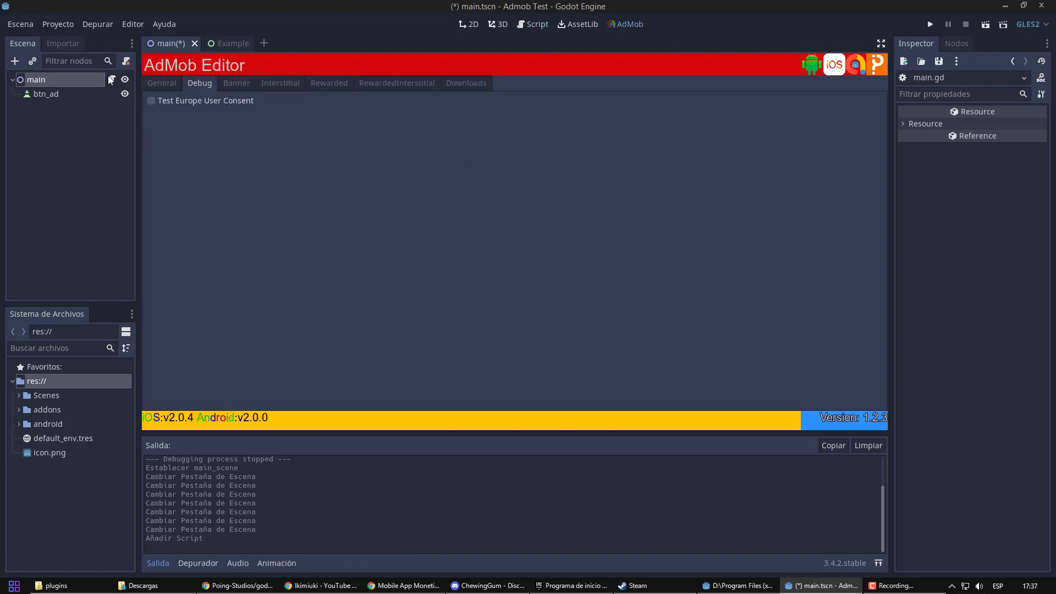
pyautogui.hotkey('ctrl', 'F3')
pyautogui.keyDown('shift'); pyautogui.hscroll(5, 590, 407); pyautogui.keyUp('shift')
pyautogui.keyDown('shift'); pyautogui.hscroll(-5, 590, 407); pyautogui.keyUp('shift')
# Step: Delete the banner_loaded, banner_destroyed and interstitial signal connects with their comments
pyautogui.hotkey('shift', 'Down')
pyautogui.hotkey('shift', 'Down')
pyautogui.hotkey('shift', 'Down')
pyautogui.hotkey('shift', 'Down')
pyautogui.hotkey('shift', 'Down')
pyautogui.hotkey('shift', 'End')
pyautogui.press('Delete')
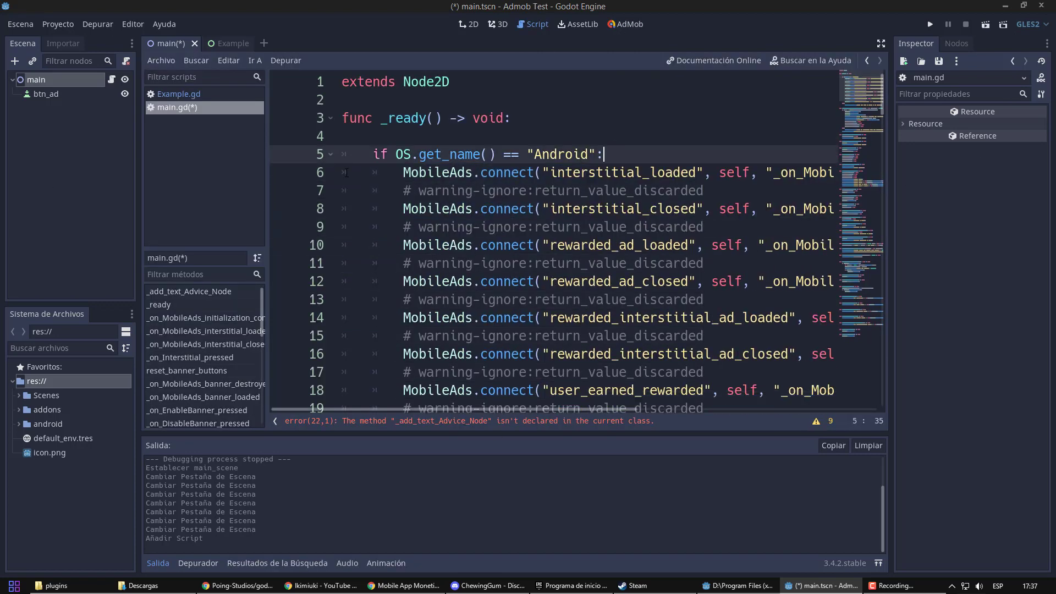
pyautogui.hotkey('shift', 'Down')
pyautogui.hotkey('shift', 'Down')
pyautogui.hotkey('shift', 'Down')
pyautogui.hotkey('shift', 'Down')
pyautogui.hotkey('shift', 'Down')
pyautogui.hotkey('shift', 'Down')
pyautogui.hotkey('shift', 'Down')
pyautogui.hotkey('shift', 'Down')
pyautogui.hotkey('shift', 'Down')
pyautogui.hotkey('shift', 'Down')
pyautogui.hotkey('shift', 'Down')
pyautogui.hotkey('shift', 'Up')
pyautogui.hotkey('shift', 'Up')
pyautogui.hotkey('shift', 'Up')
pyautogui.hotkey('shift', 'Up')
pyautogui.hotkey('shift', 'Up')
pyautogui.hotkey('shift', 'Up')
pyautogui.hotkey('shift', 'Up')
pyautogui.hotkey('shift', 'End')
pyautogui.press('Delete')
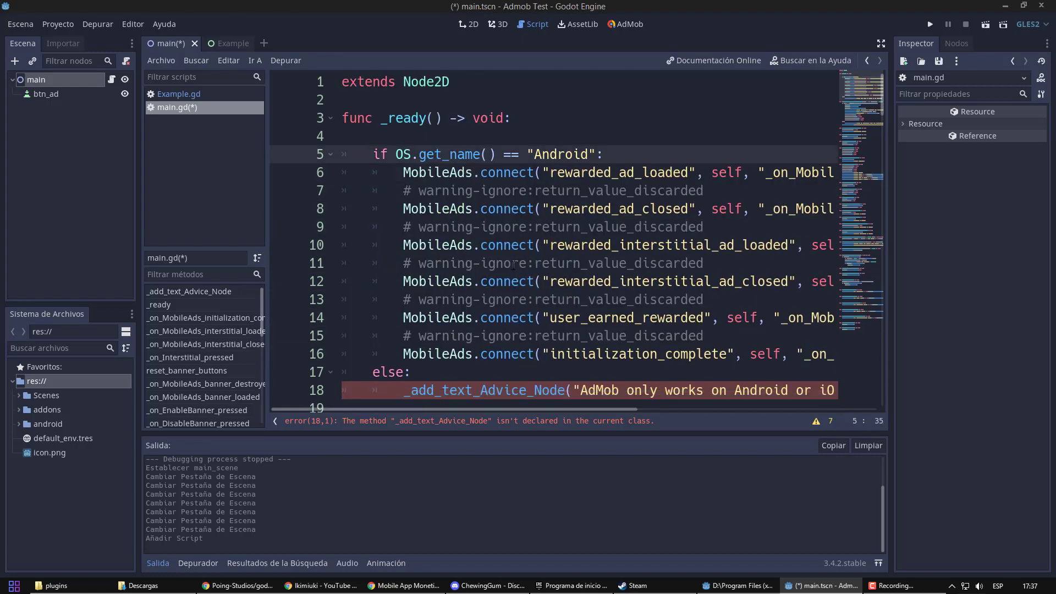
# Step: Delete the rewarded_interstitial connects and the warning comment lines below the rewarded connects
pyautogui.click(346, 250)
pyautogui.hotkey('shift', 'Down')
pyautogui.hotkey('shift', 'Down')
pyautogui.hotkey('shift', 'End')
pyautogui.press('Delete')
pyautogui.press('Up')
pyautogui.press('Up')
pyautogui.press('End')
pyautogui.hotkey('shift', 'Down')
pyautogui.hotkey('shift', 'End')
pyautogui.press('Delete')
pyautogui.press('Up')
pyautogui.press('Up')
pyautogui.hotkey('shift', 'End')
pyautogui.press('Delete')
# Step: Remove the remaining comment, the else branch and the unused functions below _ready
pyautogui.press('Down')
pyautogui.press('Down')
pyautogui.press('Down')
pyautogui.press('Down')
pyautogui.hotkey('shift', 'End')
pyautogui.press('Delete')
pyautogui.press('Down')
pyautogui.press('Down')
pyautogui.hotkey('shift', 'Down')
pyautogui.hotkey('shift', 'End')
pyautogui.press('Delete')
pyautogui.press('Down')
pyautogui.press('Down')
pyautogui.press('Down')
pyautogui.press('Down')
pyautogui.press('Down')
pyautogui.hotkey('shift', 'End')
pyautogui.press('Delete')
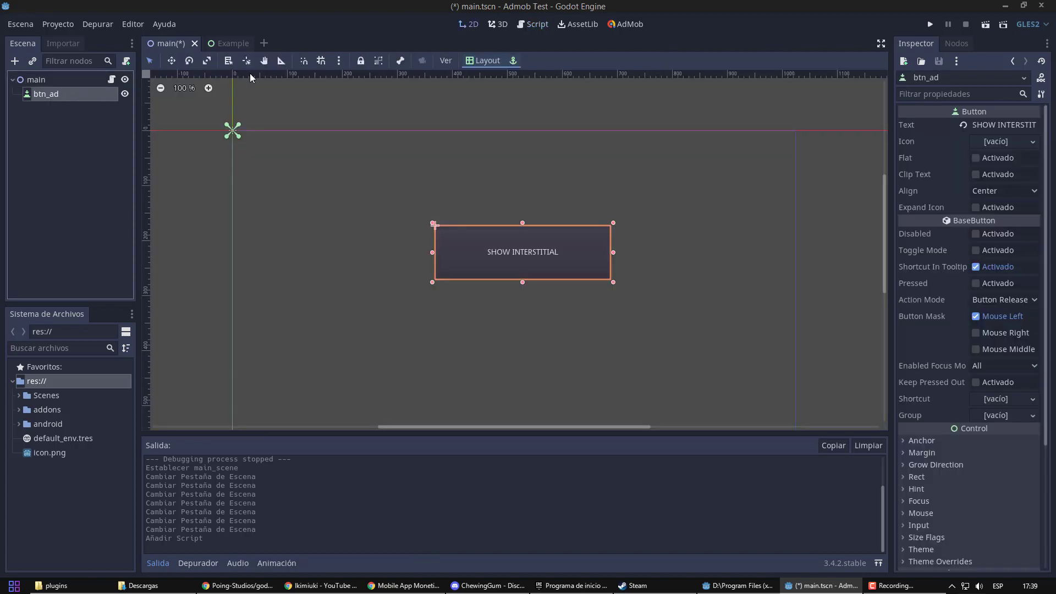
# Step: Connect btn_ad's pressed() signal to _on_btn_ad_pressed and replace its pass with MobileAds.load_rewarded()
pyautogui.click(955, 43)
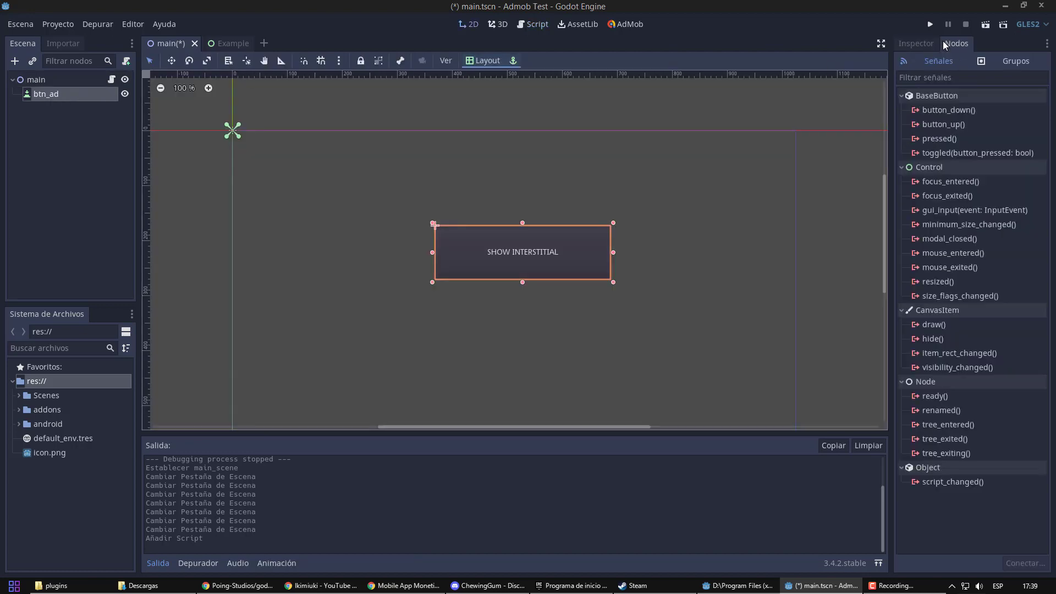
pyautogui.doubleClick(941, 139)
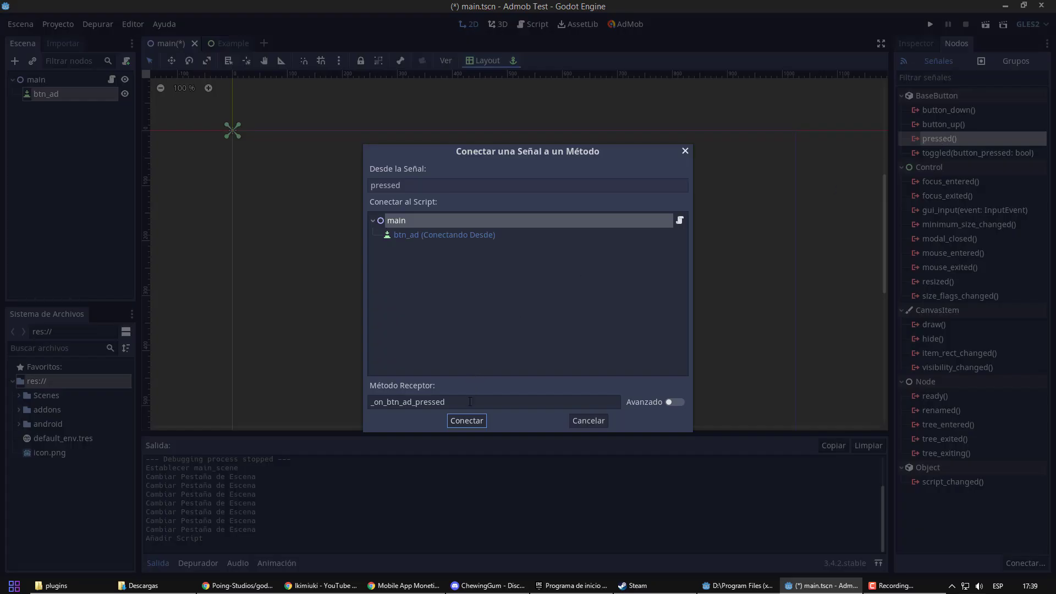
pyautogui.click(466, 421)
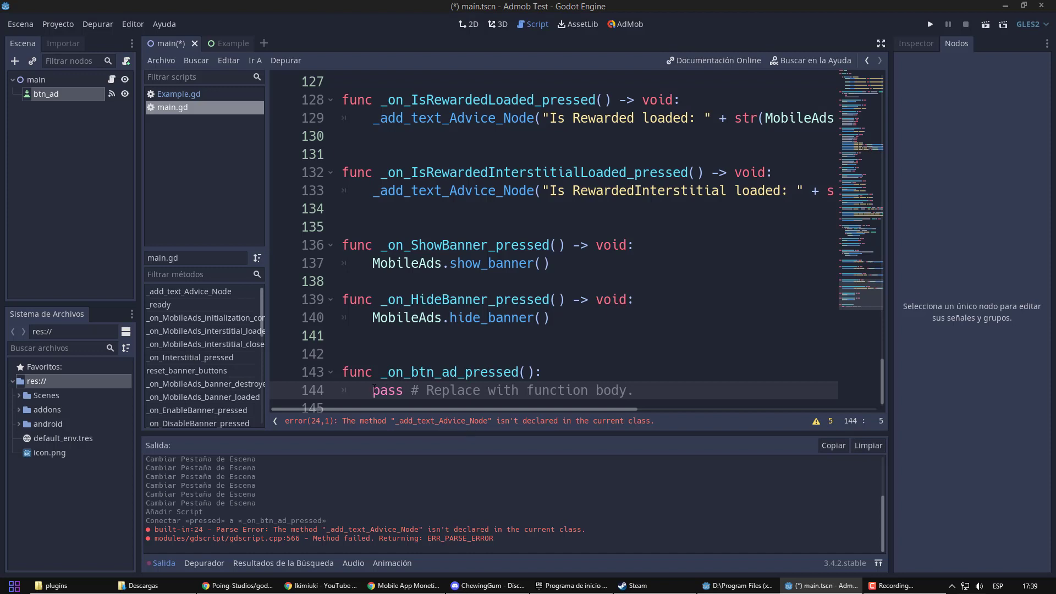
pyautogui.moveTo(373, 390); pyautogui.dragTo(654, 392)
pyautogui.write('Mobi')
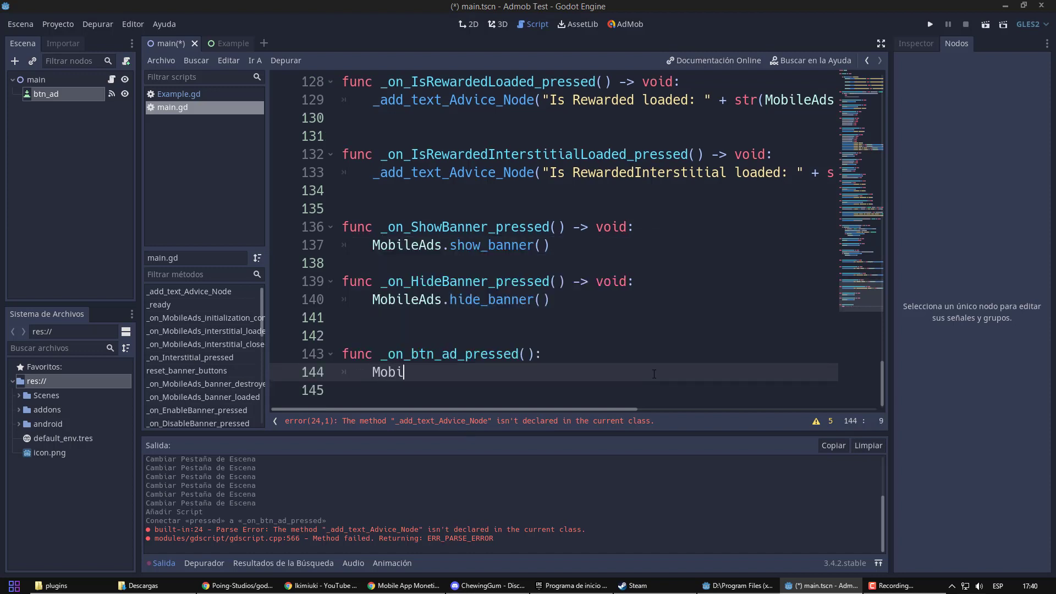
pyautogui.write('leAds.loa')
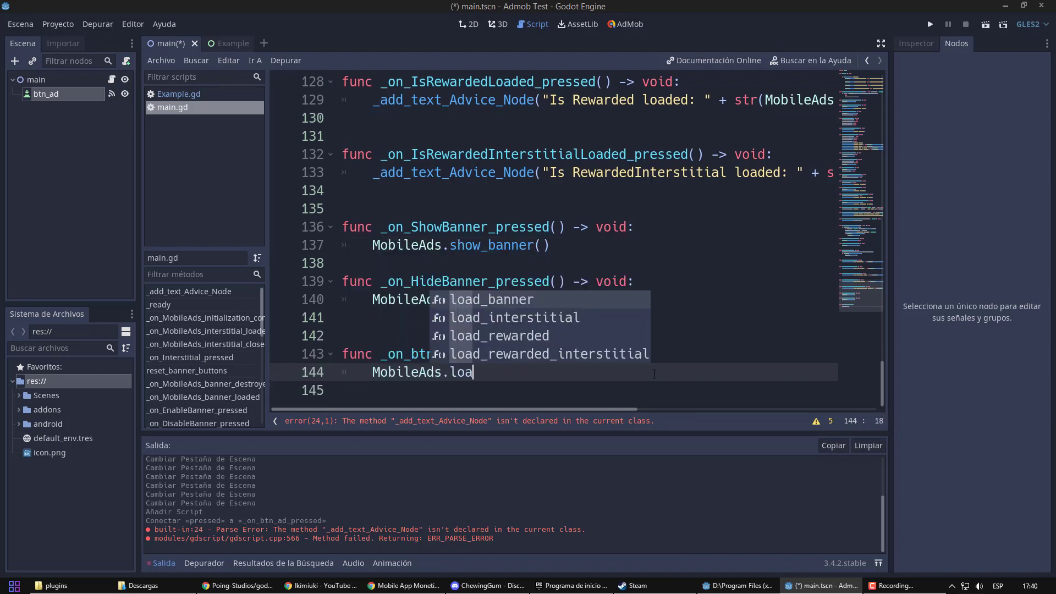
pyautogui.write('d')
pyautogui.press('Down')
pyautogui.press('Down')
pyautogui.press('Return')
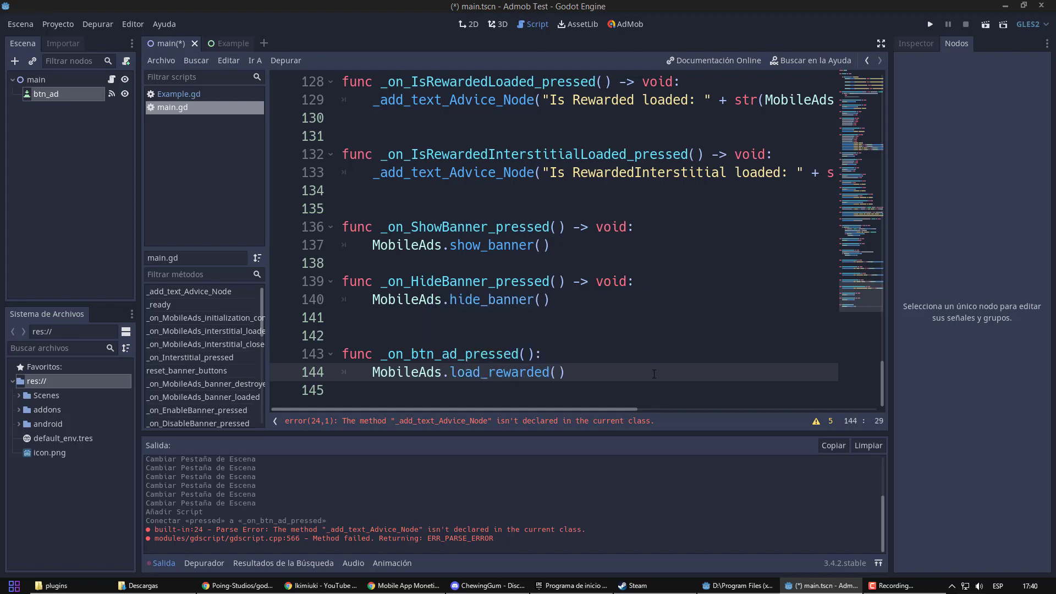
pyautogui.moveTo(873, 379); pyautogui.dragTo(888, 136)
# Step: Undo recent edits to restore the trimmed rewarded-ad handlers in main.gd
pyautogui.moveTo(373, 300); pyautogui.dragTo(806, 311)
pyautogui.hotkey('ctrl', 'z')
pyautogui.hotkey('ctrl', 'z')
pyautogui.hotkey('ctrl', 'z')
pyautogui.hotkey('ctrl', 'z')
pyautogui.hotkey('ctrl', 'z')
pyautogui.hotkey('ctrl', 'z')
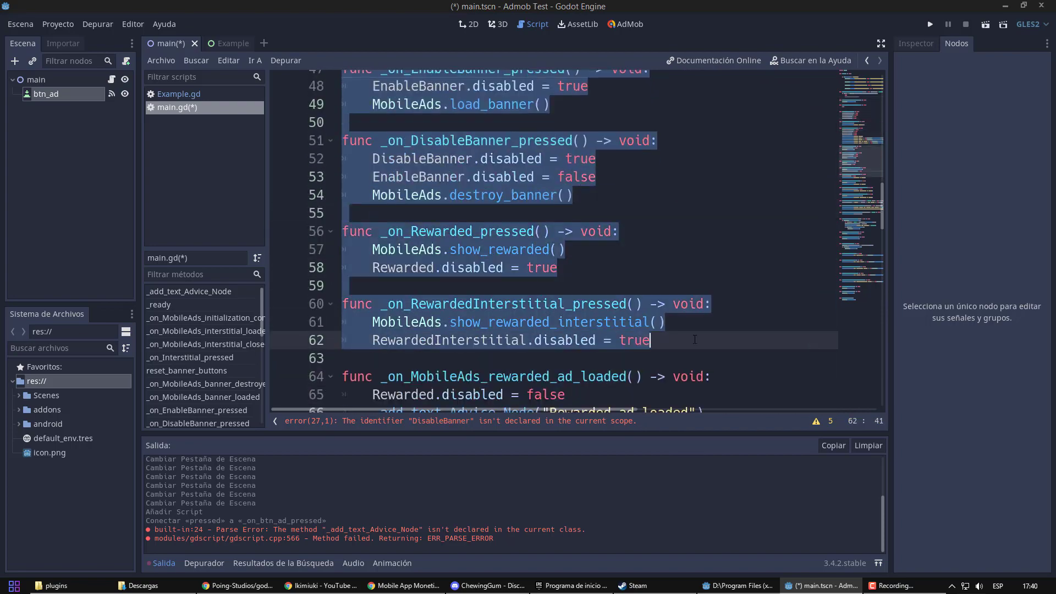
pyautogui.hotkey('ctrl', 'z')
pyautogui.hotkey('ctrl', 'z')
pyautogui.hotkey('ctrl', 'z')
pyautogui.hotkey('ctrl', 'z')
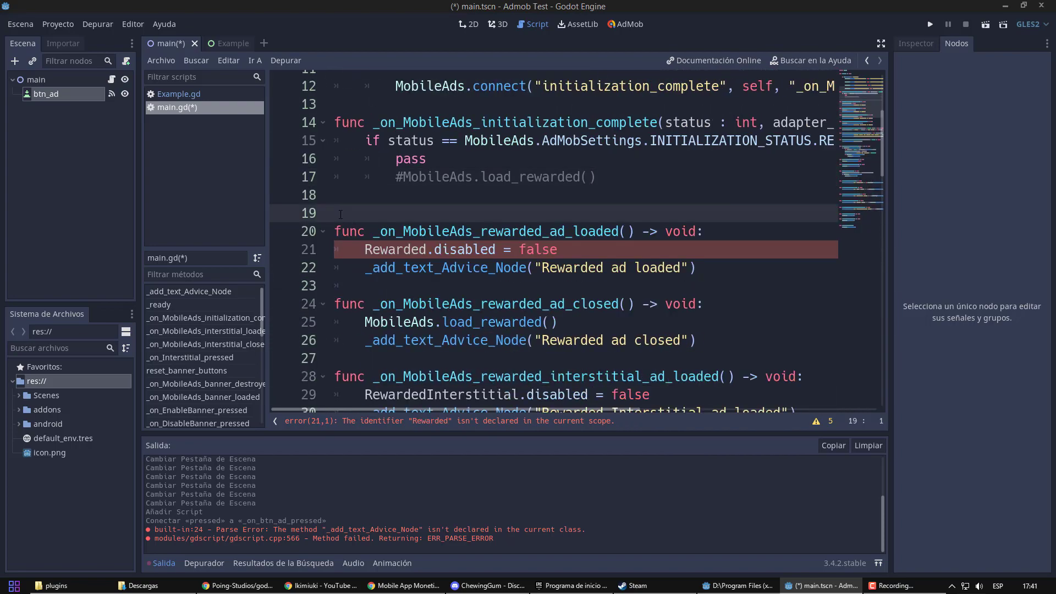
pyautogui.hotkey('ctrl', 'z')
pyautogui.hotkey('ctrl', 'z')
pyautogui.hotkey('ctrl', 'z')
pyautogui.hotkey('ctrl', 'z')
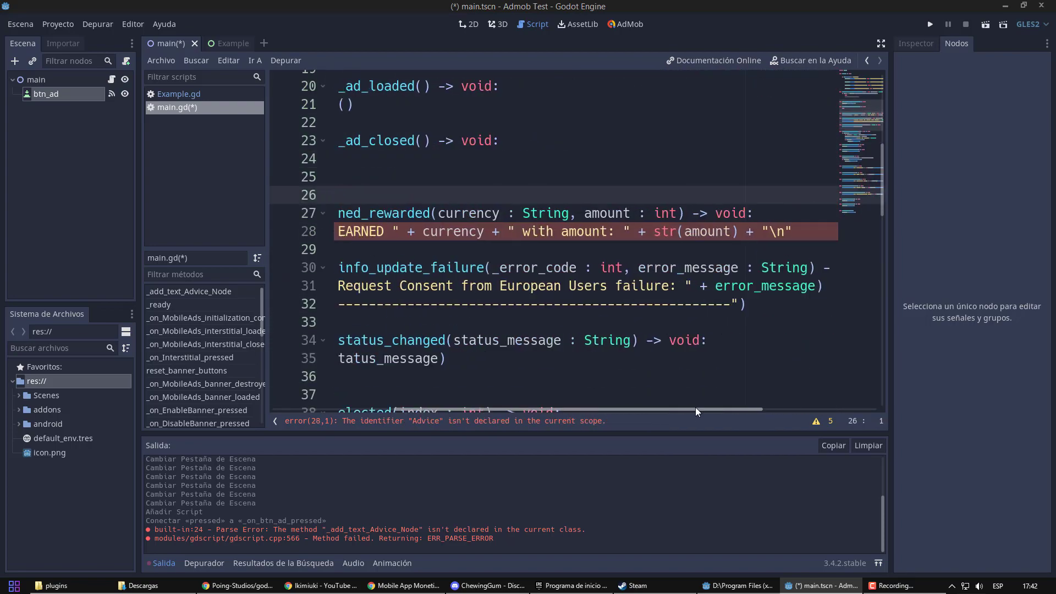
pyautogui.hotkey('ctrl', 'z')
pyautogui.hotkey('ctrl', 'z')
pyautogui.hotkey('ctrl', 'z')
pyautogui.hotkey('ctrl', 'z')
pyautogui.hotkey('ctrl', 'z')
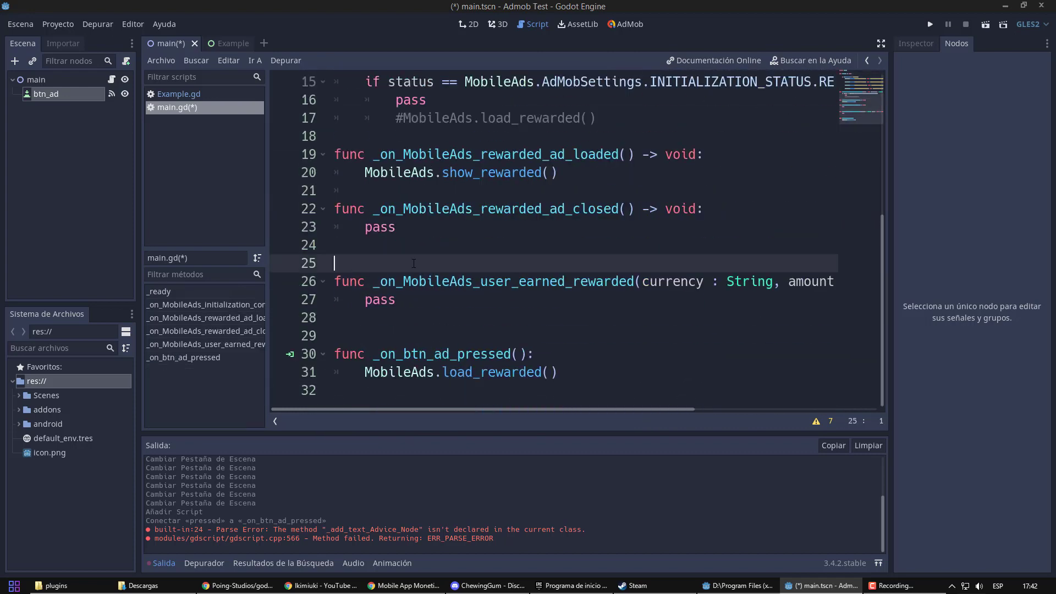
pyautogui.hotkey('ctrl', 'z')
pyautogui.scroll(5, 567, 324)
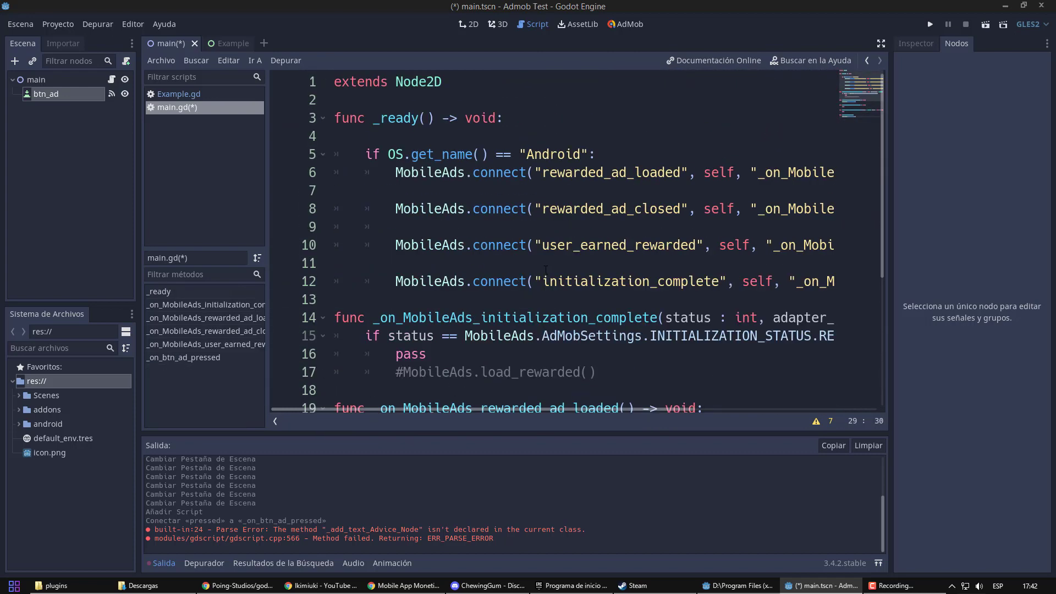
pyautogui.hotkey('ctrl', 'z')
pyautogui.hotkey('ctrl', 'z')
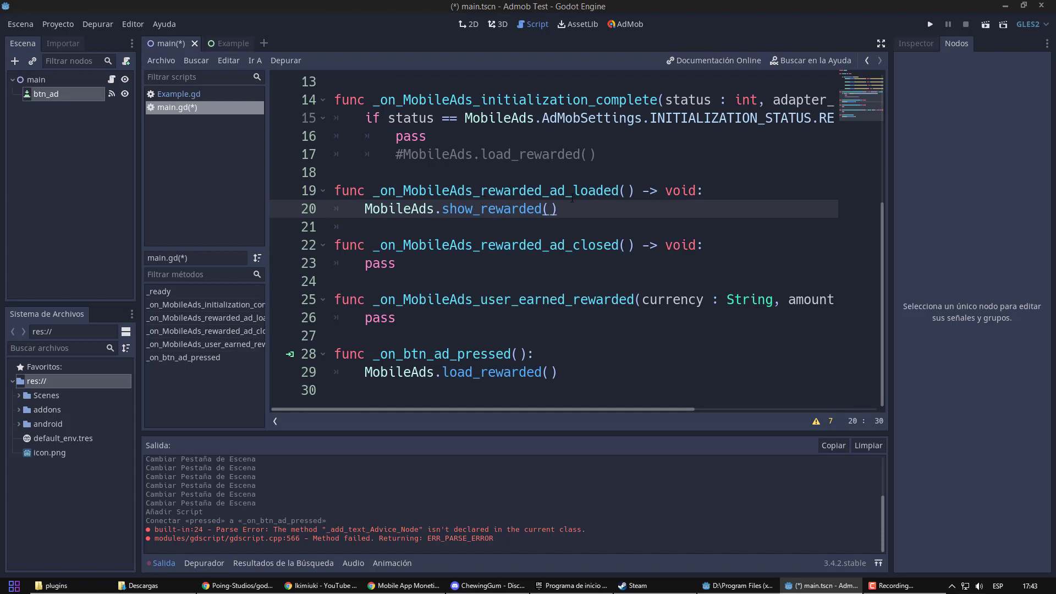
# Step: Try a yield(get_tree().create_timer(1.5), "timeout") line before show_rewarded, then delete it
pyautogui.press('Home')
pyautogui.press('Return')
pyautogui.press('Up')
pyautogui.write('yield')
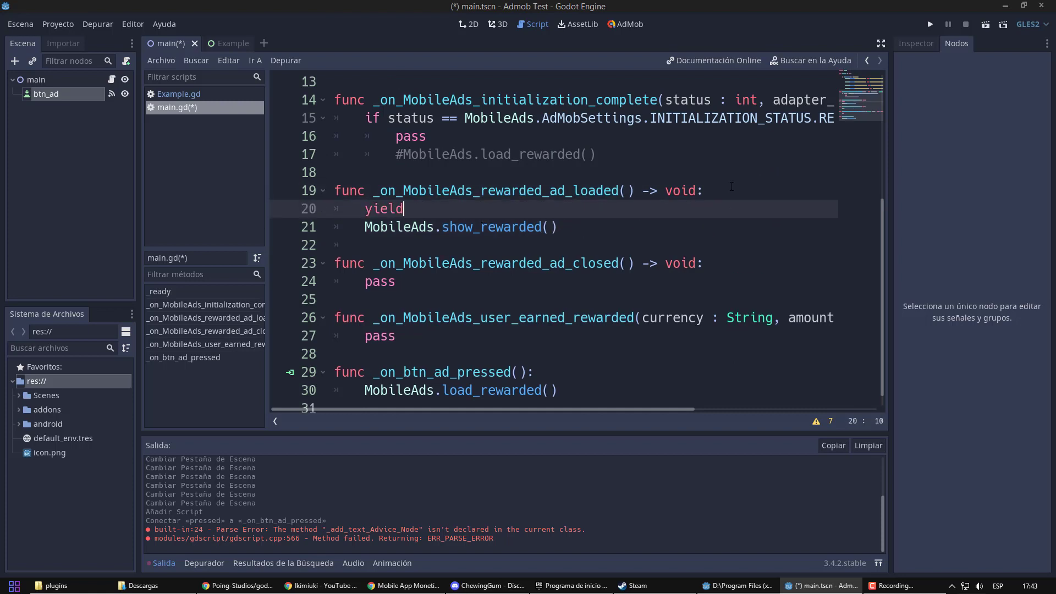
pyautogui.write('(get_tree().crea')
pyautogui.press('Return')
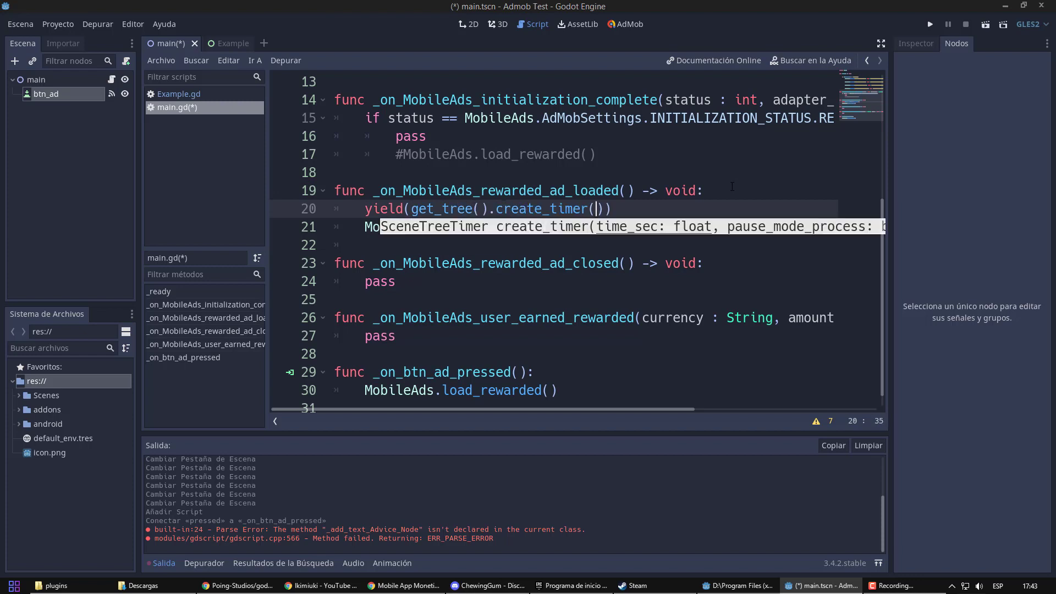
pyautogui.write('1.5),')
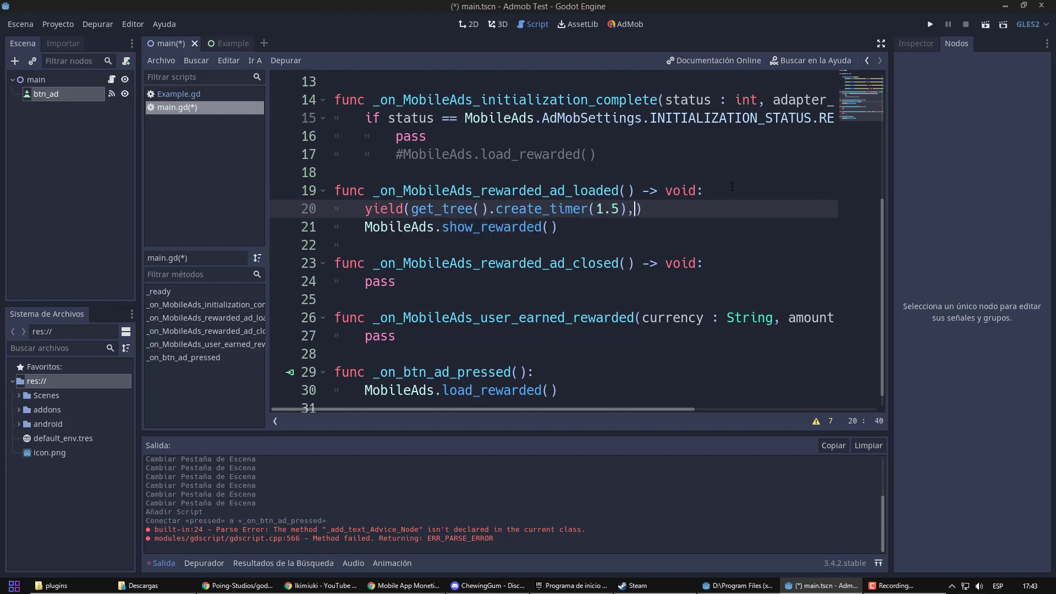
pyautogui.press('BackSpace')
pyautogui.write('"timeout"')
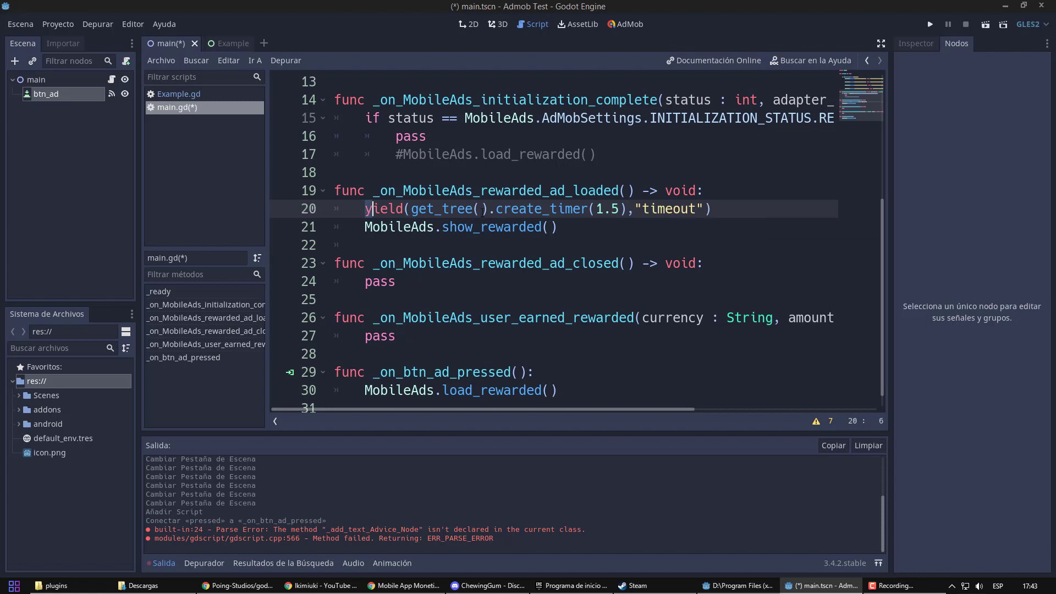
pyautogui.click(629, 230)
pyautogui.tripleClick(742, 208)
pyautogui.press('BackSpace')
pyautogui.press('BackSpace')
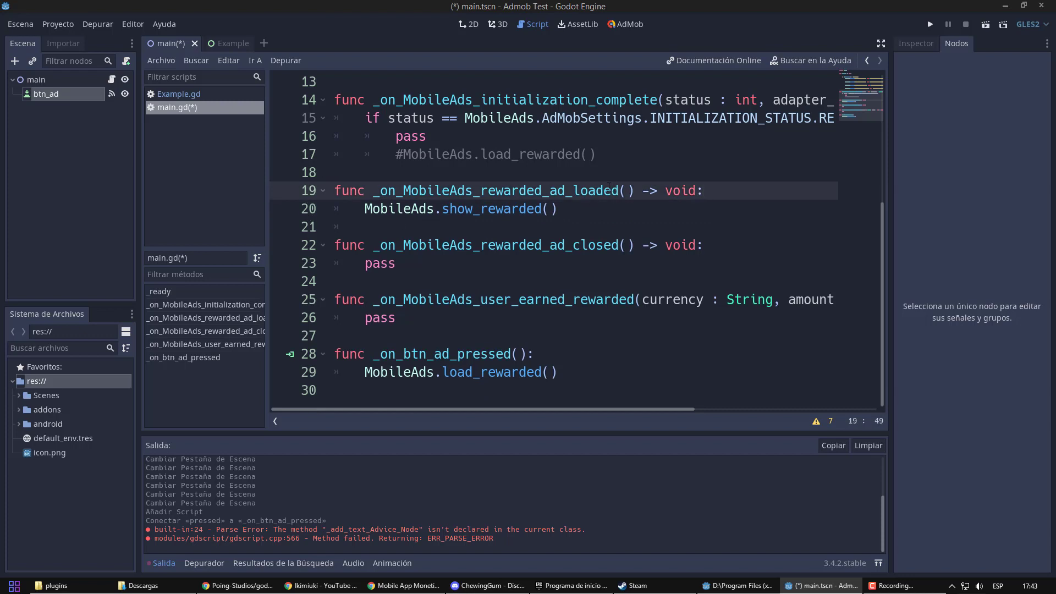
# Step: Review the pass placeholders in the ad handlers and save all scenes via Escena > Guardar Todas las Escenas
pyautogui.doubleClick(374, 317)
pyautogui.doubleClick(379, 264)
pyautogui.doubleClick(393, 319)
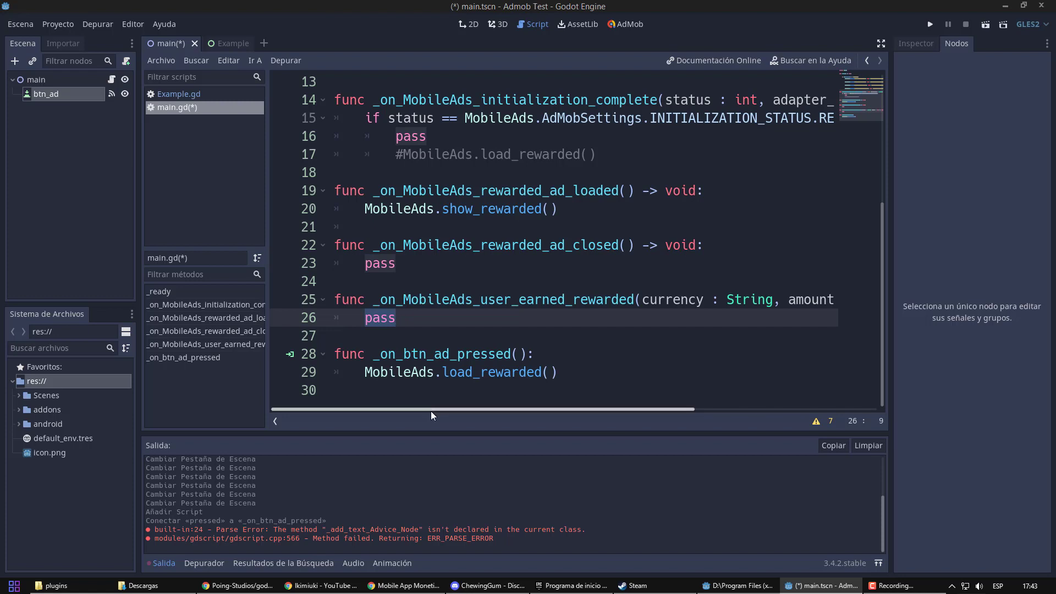
pyautogui.moveTo(431, 411)
pyautogui.mouseDown()
pyautogui.moveTo(638, 410)
pyautogui.moveTo(413, 404)
pyautogui.mouseUp()
pyautogui.click(436, 335)
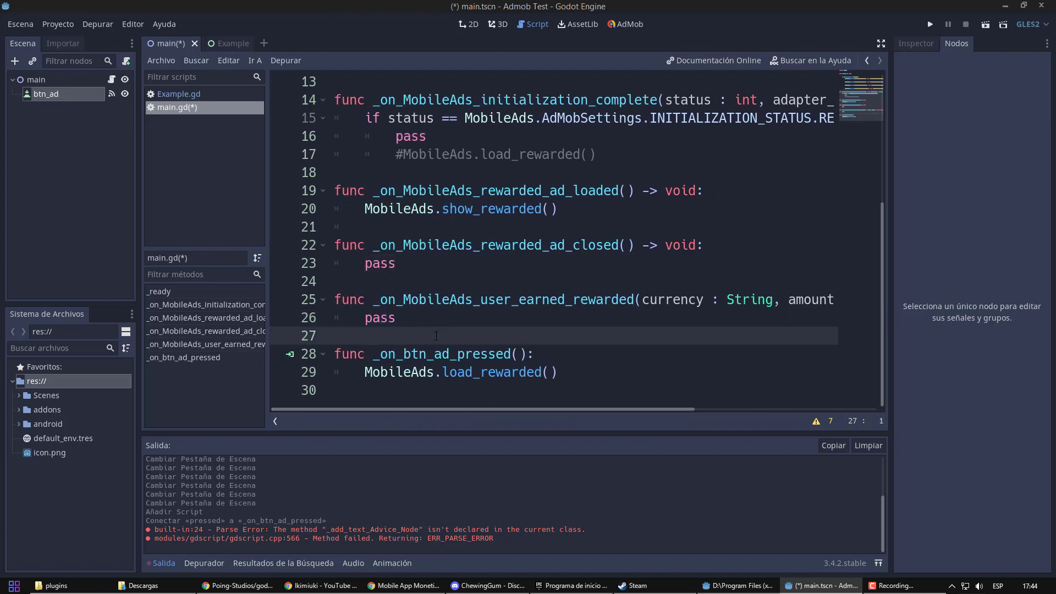
pyautogui.click(26, 32)
pyautogui.click(74, 146)
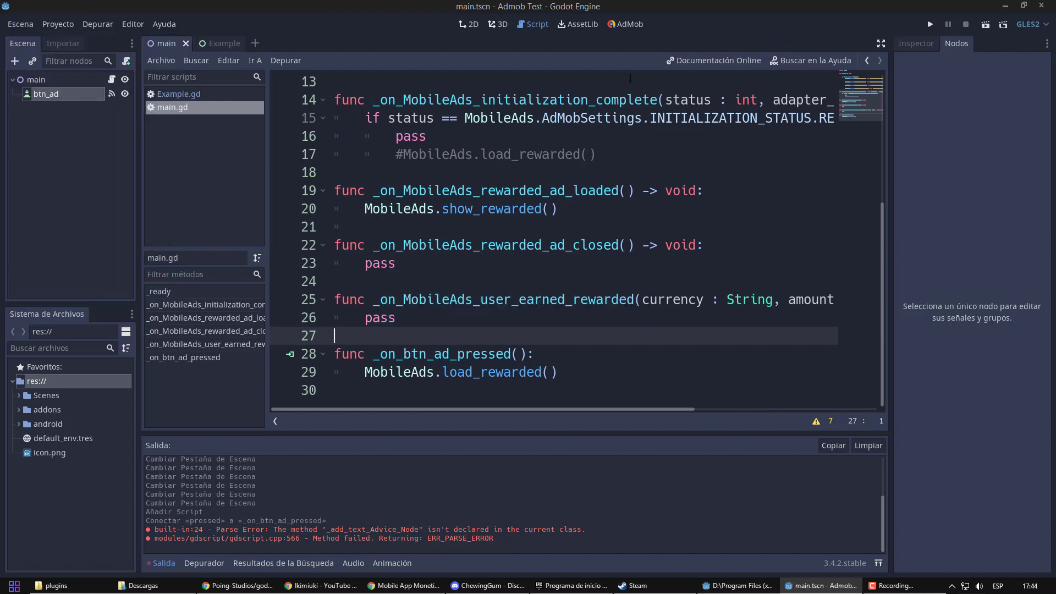